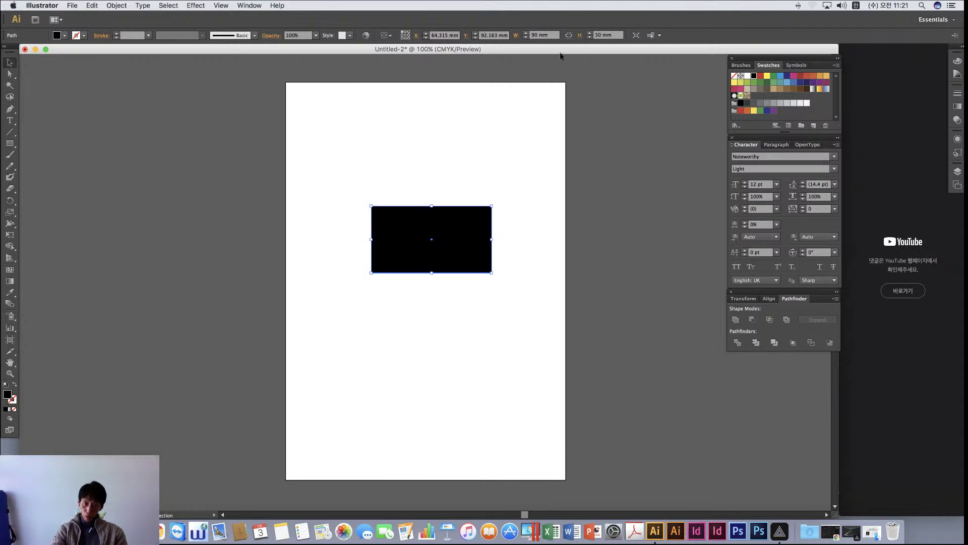
Move the black rectangle to the page's upper left and drag a copy directly below it
{"action": "left_click_drag", "start_coordinate": [393, 235], "coordinate": [344, 156]}
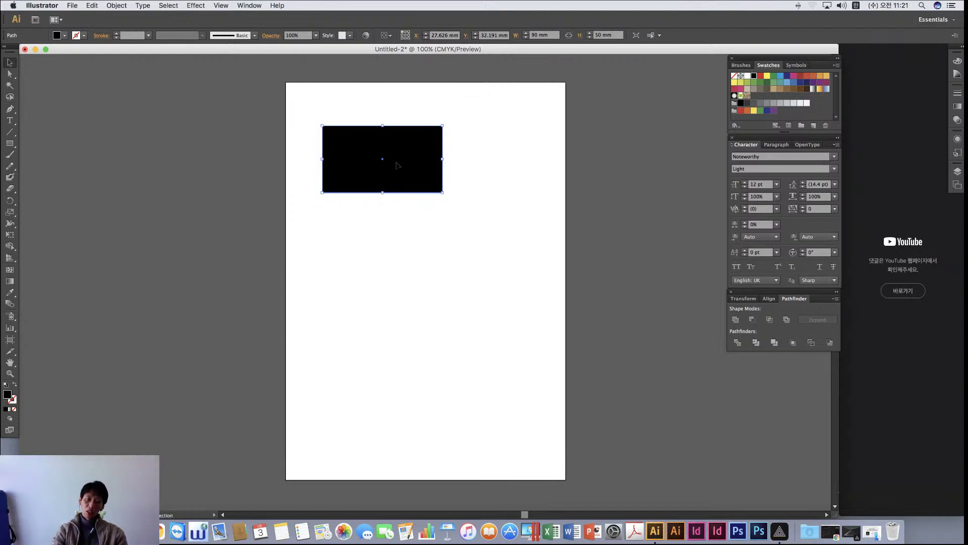
{"action": "left_click_drag", "start_coordinate": [396, 162], "coordinate": [378, 160]}
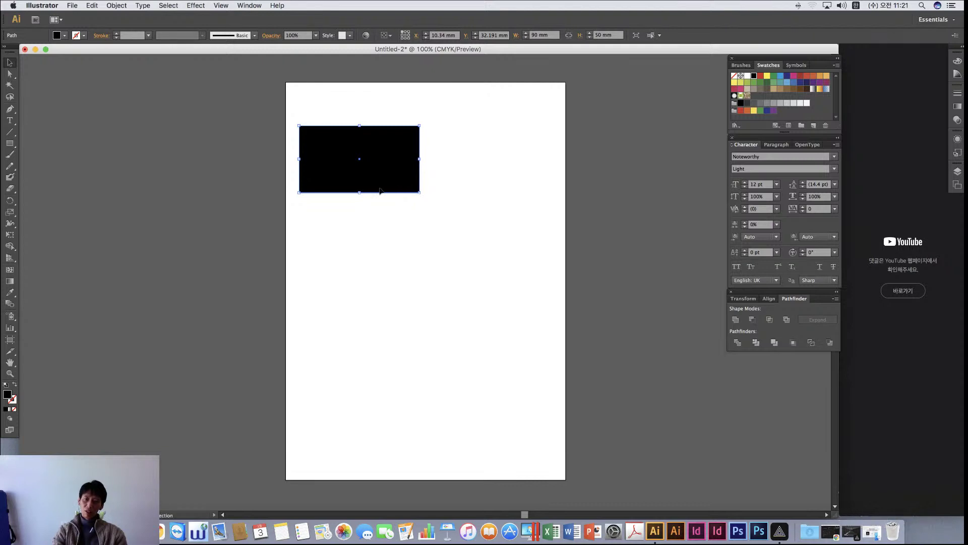
{"action": "left_click_drag", "start_coordinate": [330, 158], "coordinate": [331, 251]}
Narrow the copied rectangle to 80 mm wide in the Control bar
{"action": "double_click", "coordinate": [534, 36]}
{"action": "type", "text": "80"}
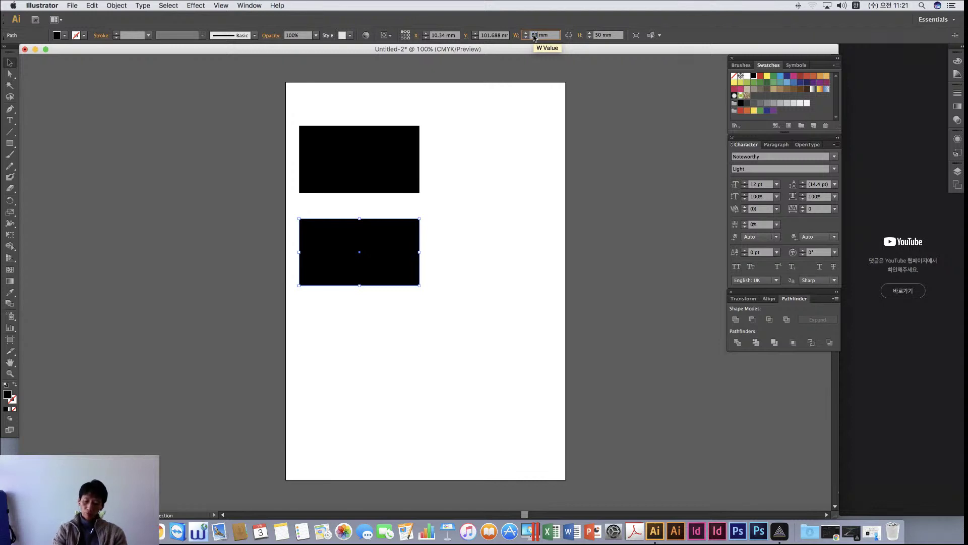
{"action": "key", "text": "Return"}
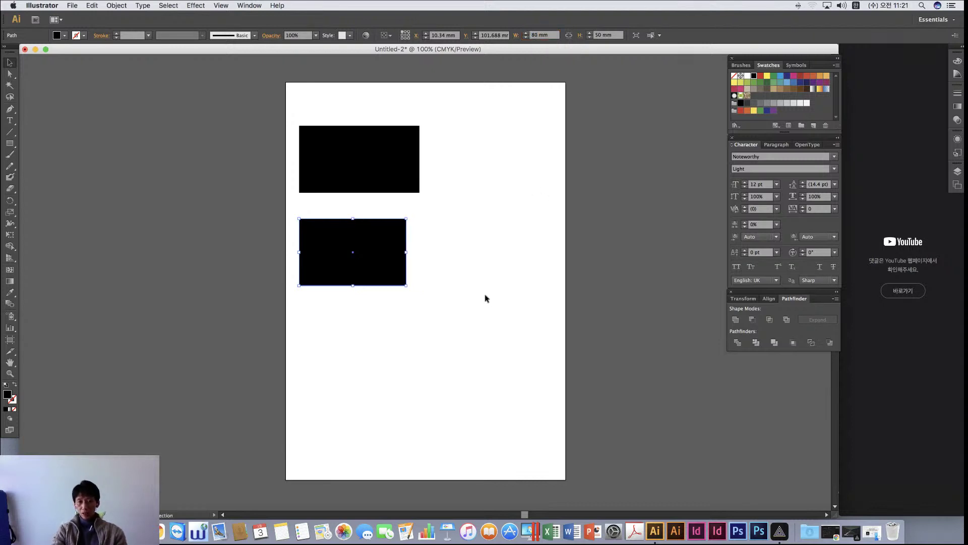
{"action": "left_click", "coordinate": [486, 296]}
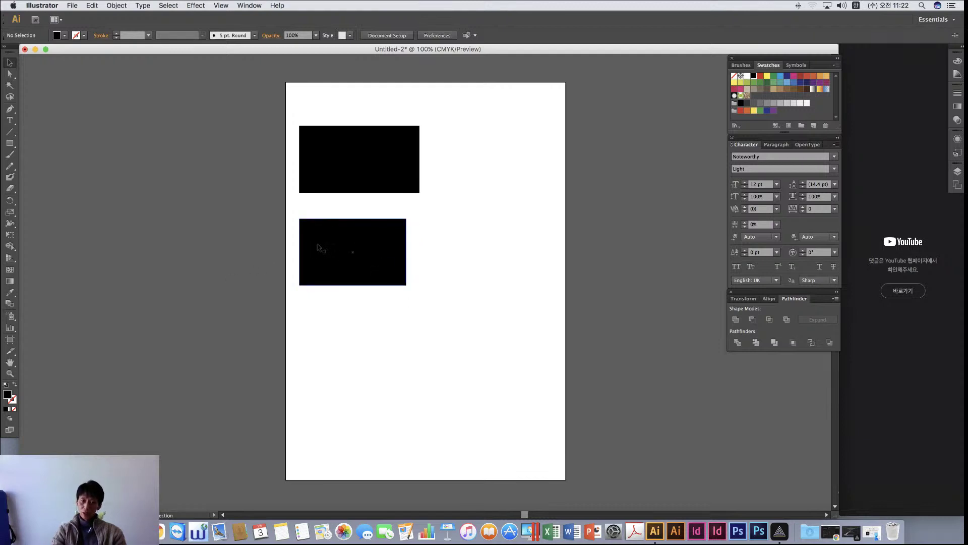
Select the lower rectangle copy and delete it
{"action": "left_click", "coordinate": [327, 259]}
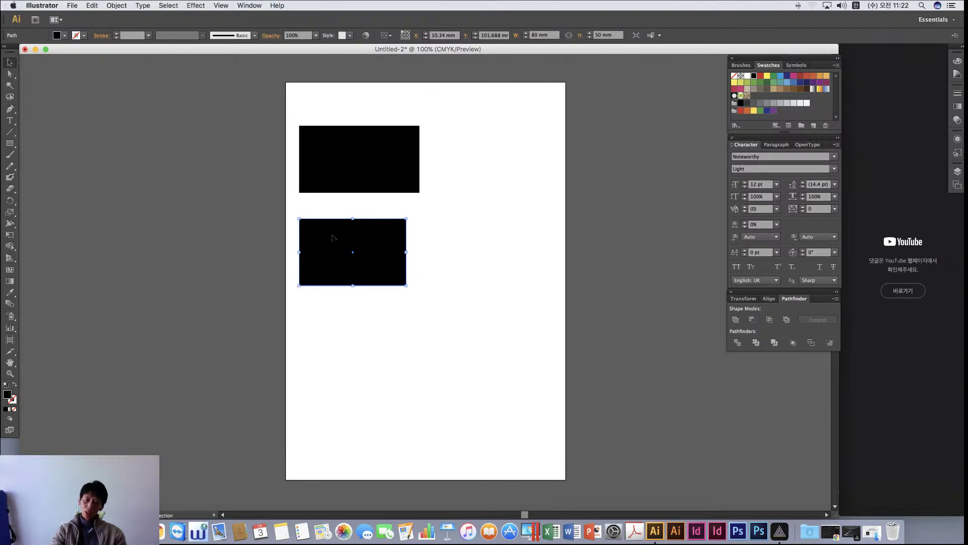
{"action": "left_click", "coordinate": [329, 181]}
{"action": "left_click", "coordinate": [437, 238]}
{"action": "left_click", "coordinate": [323, 254]}
{"action": "key", "text": "Delete"}
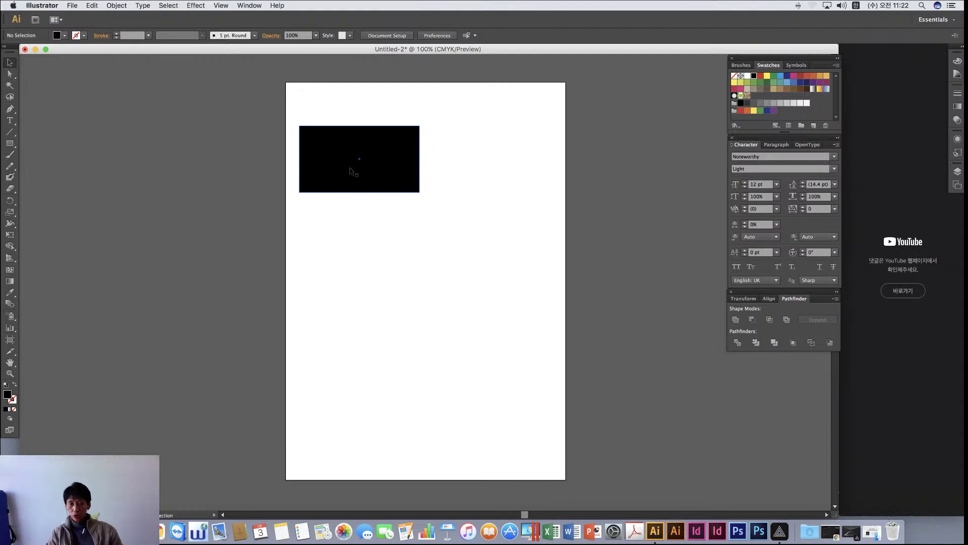
Drag the black rectangle a little lower and further left, then deselect it
{"action": "left_click_drag", "start_coordinate": [345, 172], "coordinate": [341, 211]}
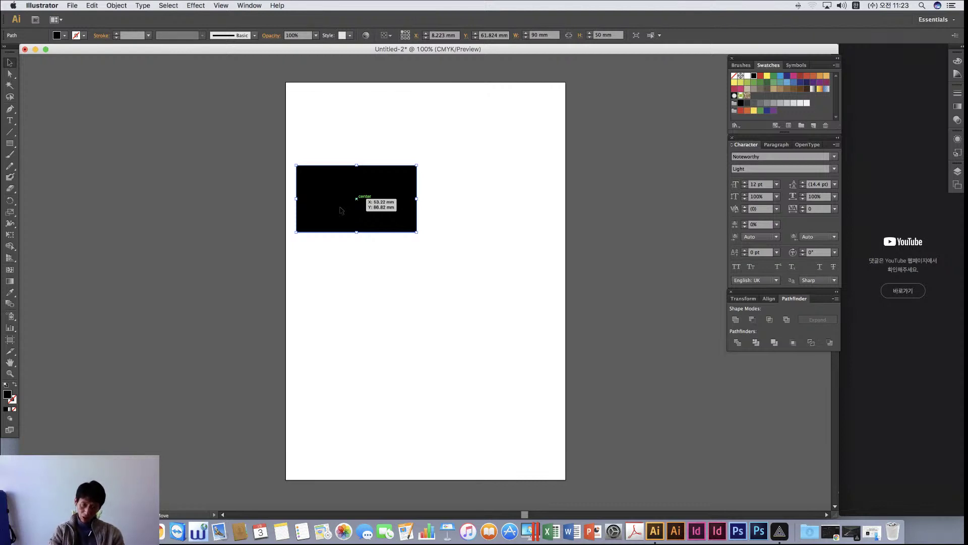
{"action": "left_click_drag", "start_coordinate": [355, 218], "coordinate": [333, 207]}
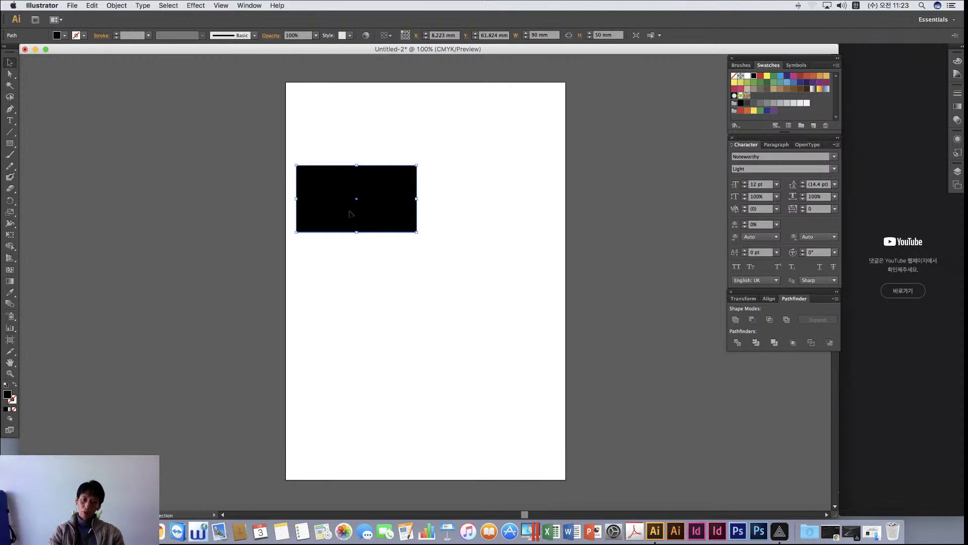
{"action": "left_click", "coordinate": [434, 265]}
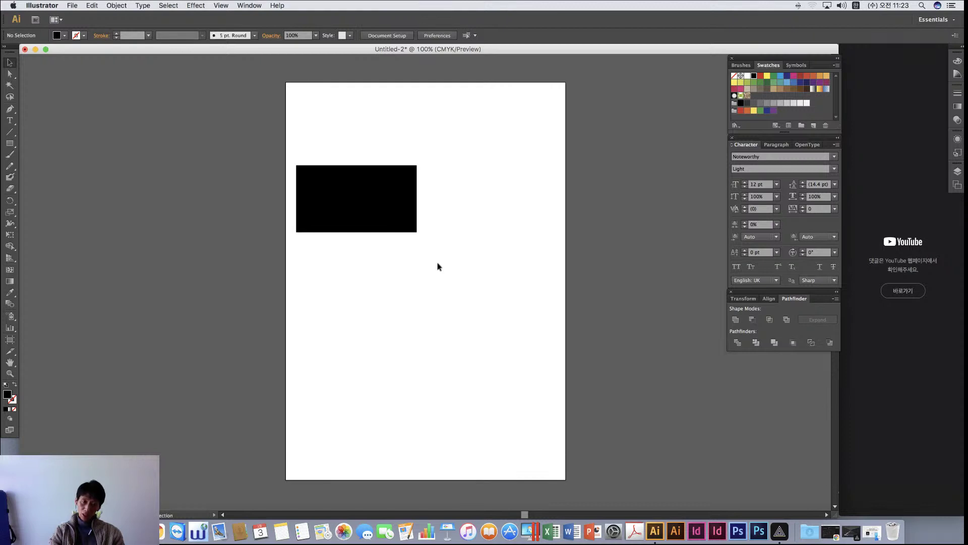
{"action": "left_click_drag", "start_coordinate": [346, 213], "coordinate": [461, 217]}
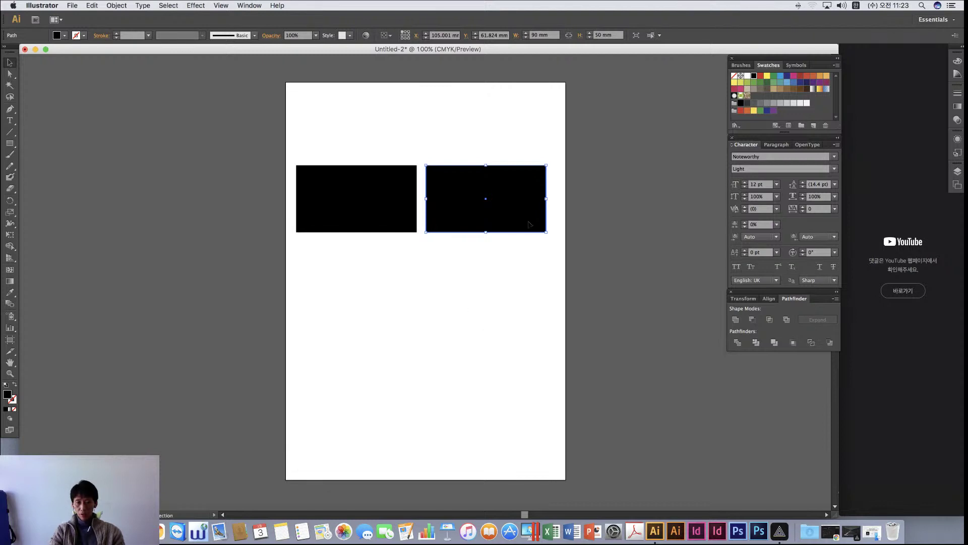
{"action": "key", "text": "Delete"}
{"action": "left_click", "coordinate": [363, 210]}
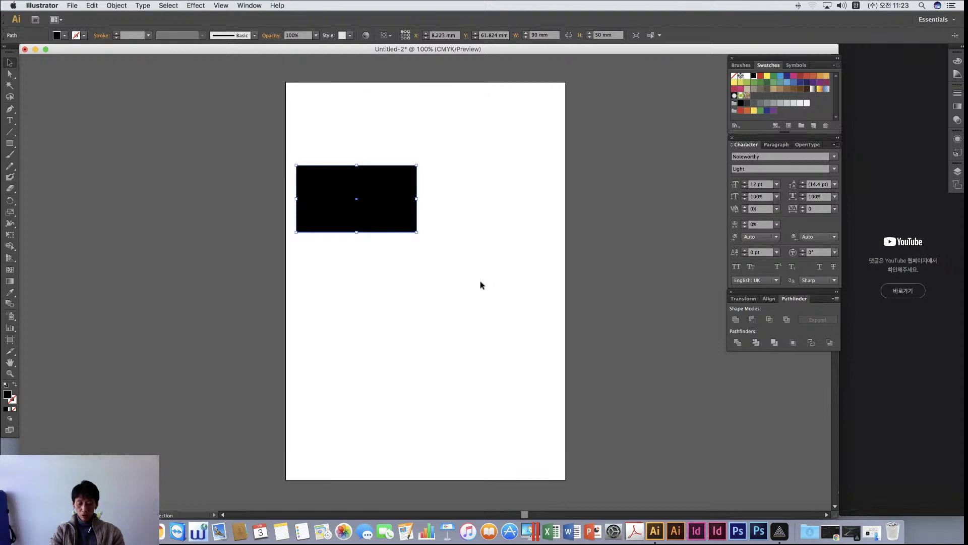
{"action": "key", "text": "super+v"}
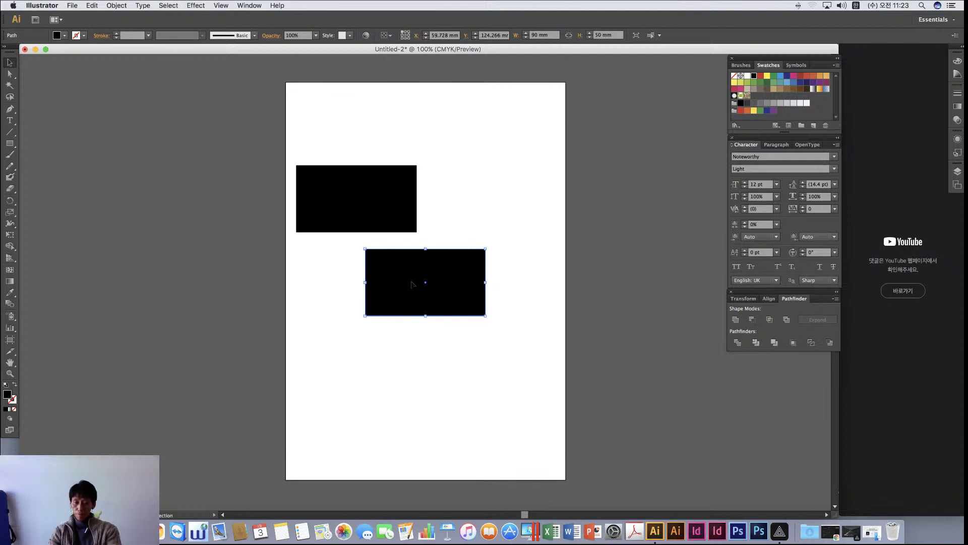
{"action": "key", "text": "Delete"}
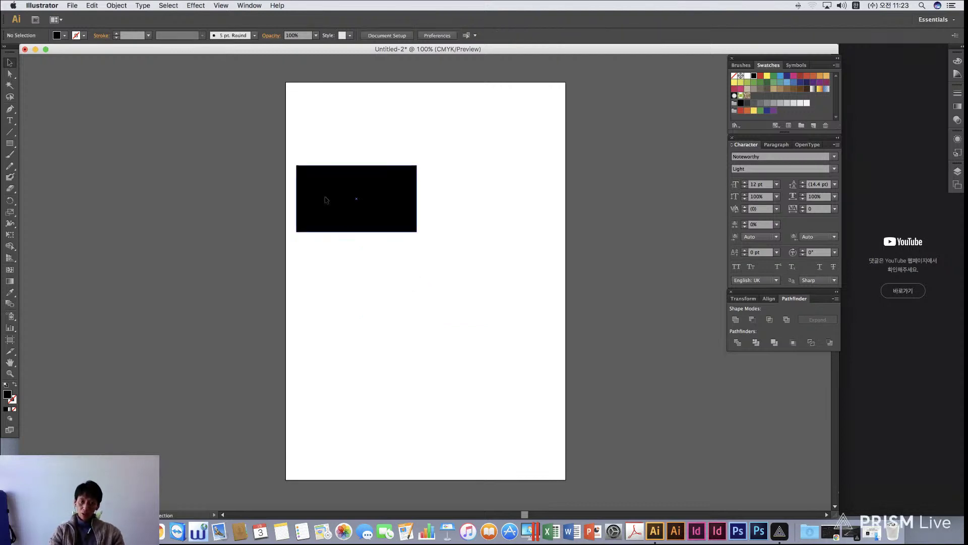
{"action": "left_click_drag", "start_coordinate": [329, 201], "coordinate": [457, 207]}
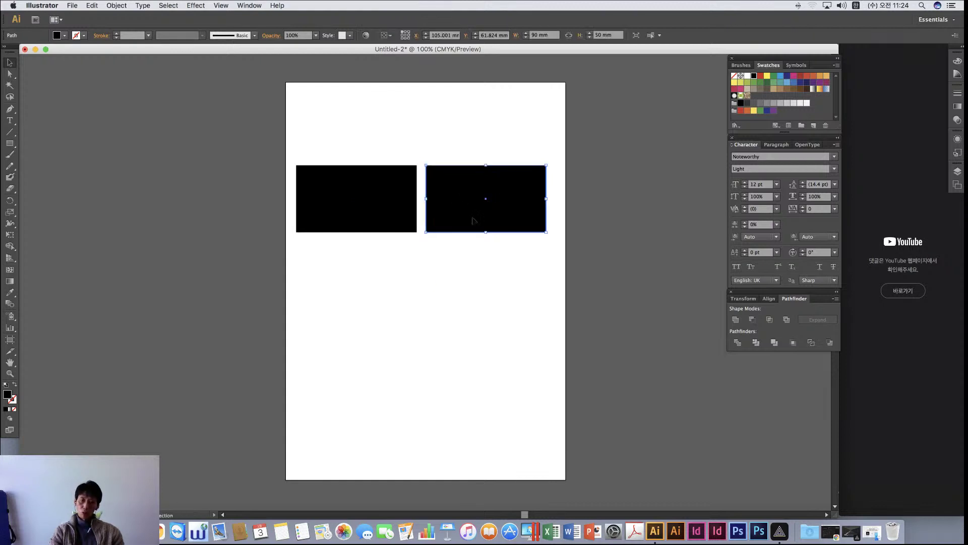
{"action": "left_click", "coordinate": [442, 268]}
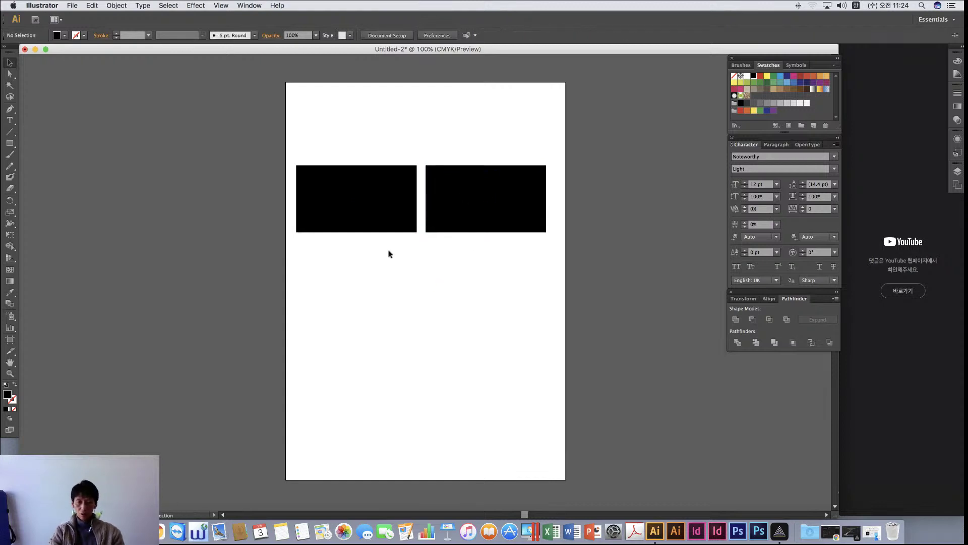
{"action": "left_click_drag", "start_coordinate": [490, 262], "coordinate": [327, 111]}
{"action": "left_click", "coordinate": [257, 193]}
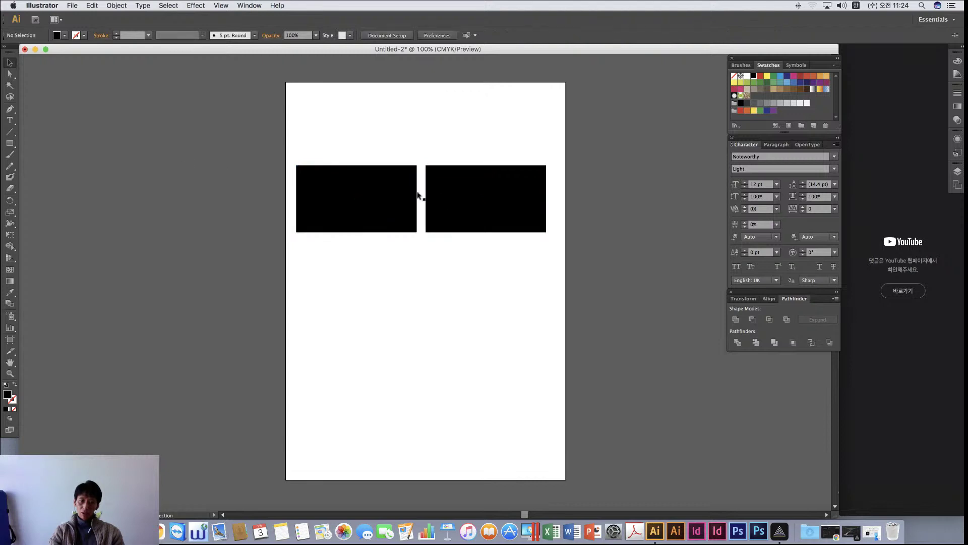
{"action": "left_click_drag", "start_coordinate": [480, 267], "coordinate": [283, 154]}
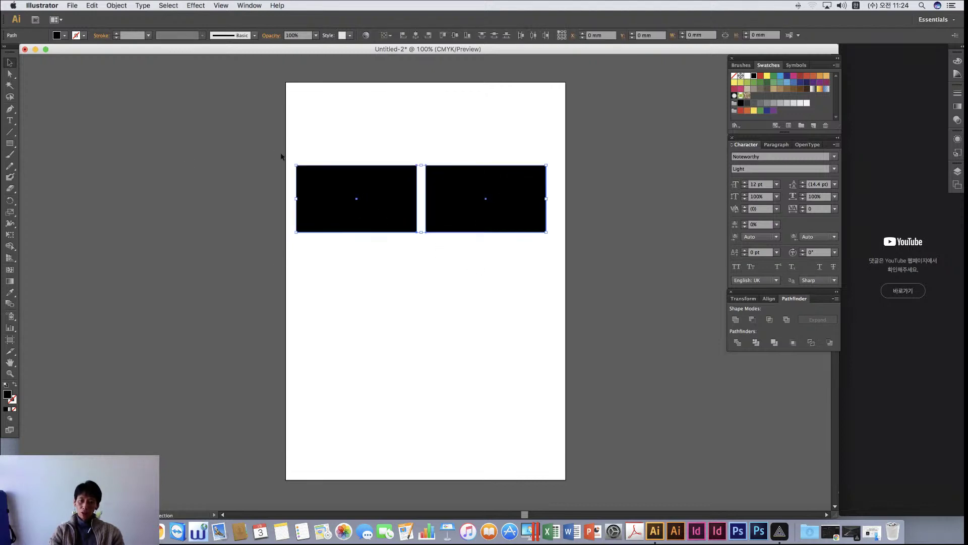
{"action": "left_click", "coordinate": [442, 256]}
{"action": "left_click_drag", "start_coordinate": [529, 272], "coordinate": [430, 93]}
{"action": "scroll", "coordinate": [440, 158], "scroll_direction": "up", "scroll_amount": 1}
{"action": "key", "text": "Delete"}
{"action": "left_click", "coordinate": [368, 216]}
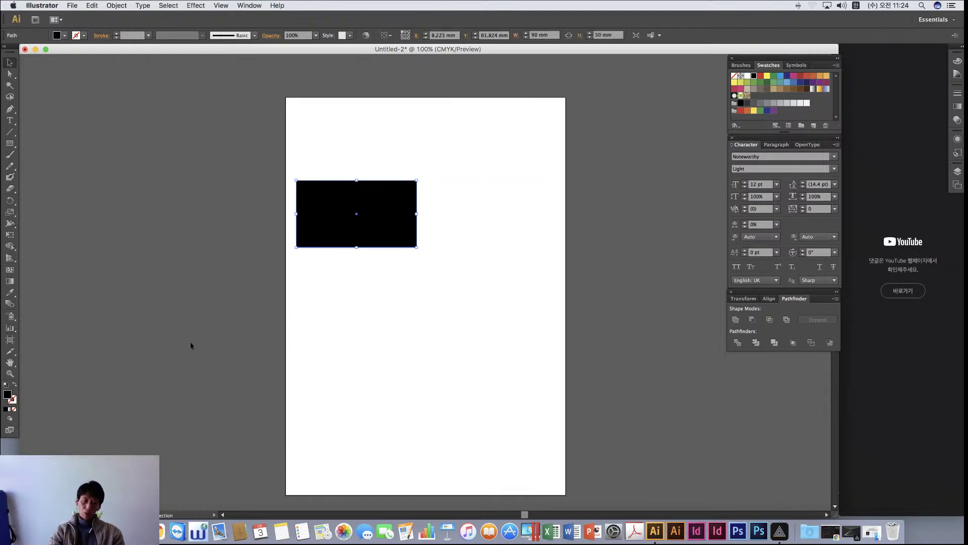
Set the rectangle's fill to None and its stroke to black, ending on the Stroke swatch
{"action": "left_click", "coordinate": [14, 409]}
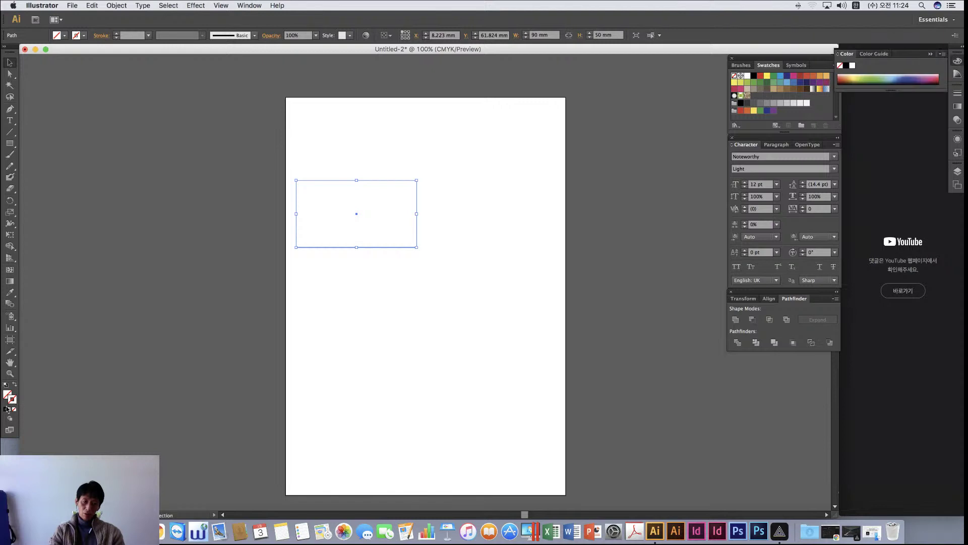
{"action": "left_click", "coordinate": [6, 409]}
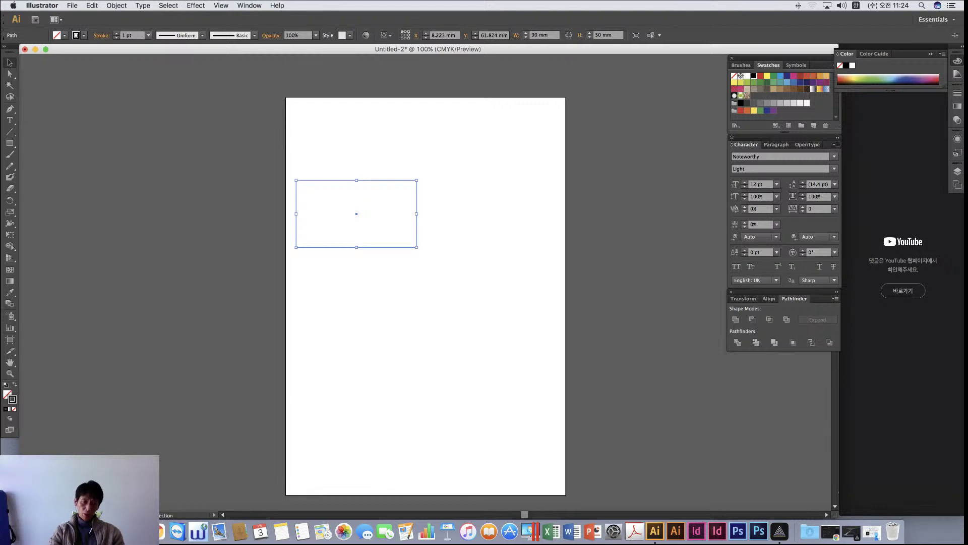
{"action": "left_click", "coordinate": [13, 402]}
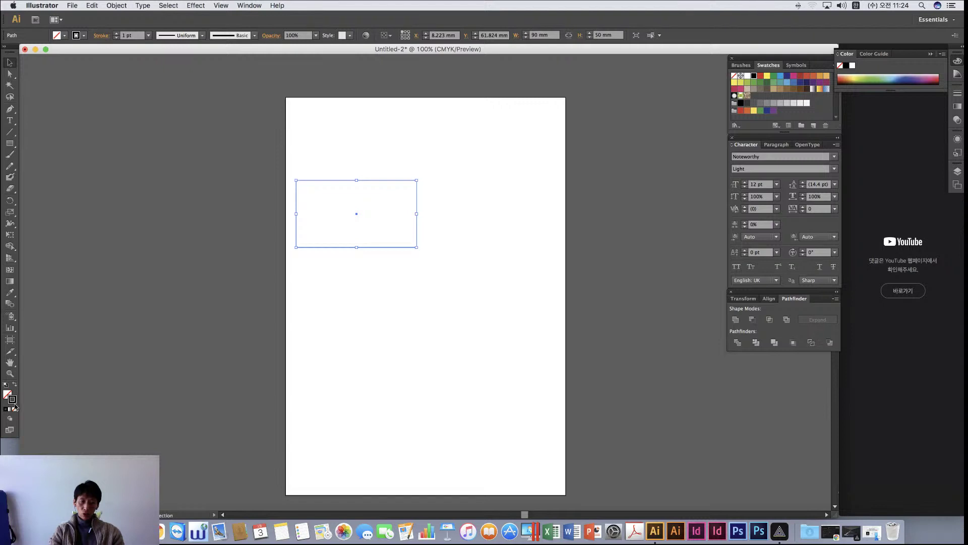
{"action": "left_click", "coordinate": [8, 393]}
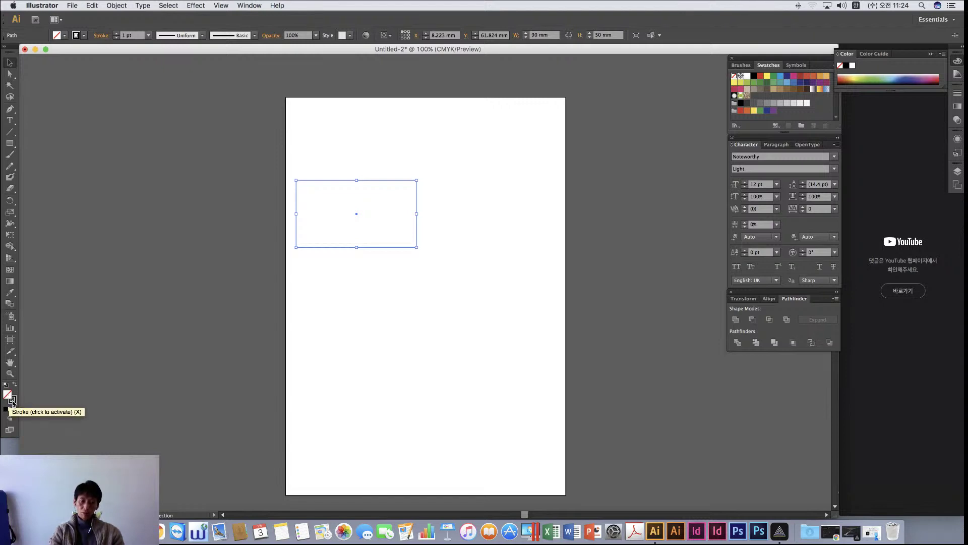
{"action": "left_click", "coordinate": [13, 402]}
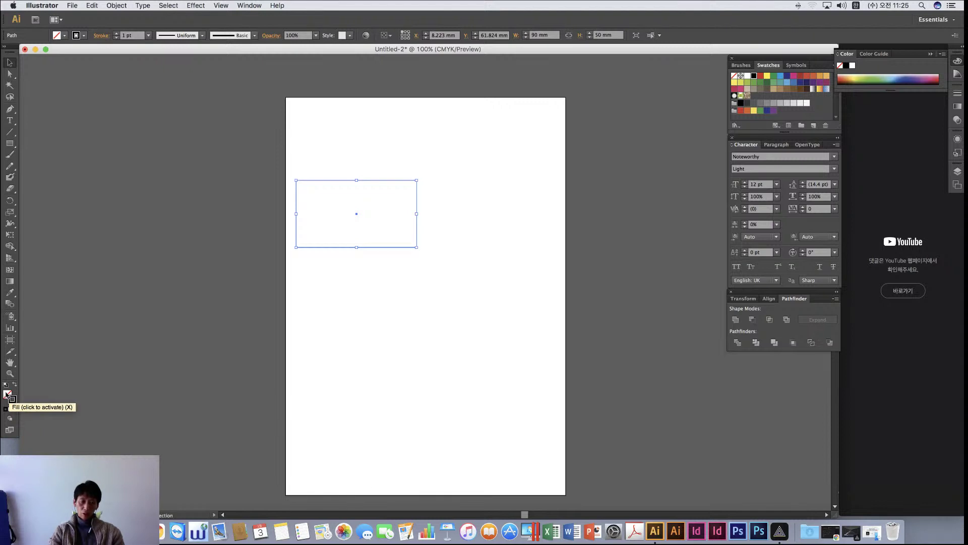
{"action": "left_click", "coordinate": [7, 394]}
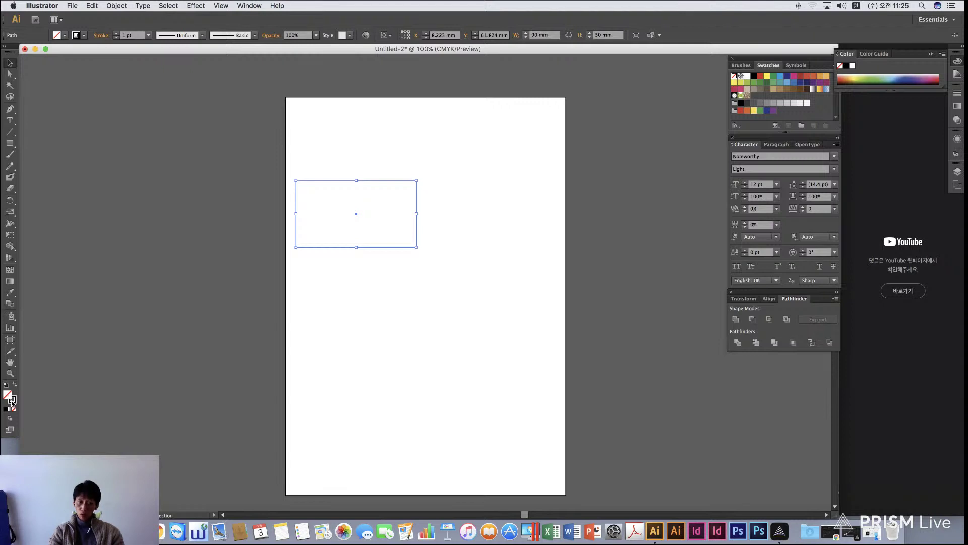
{"action": "left_click", "coordinate": [12, 401]}
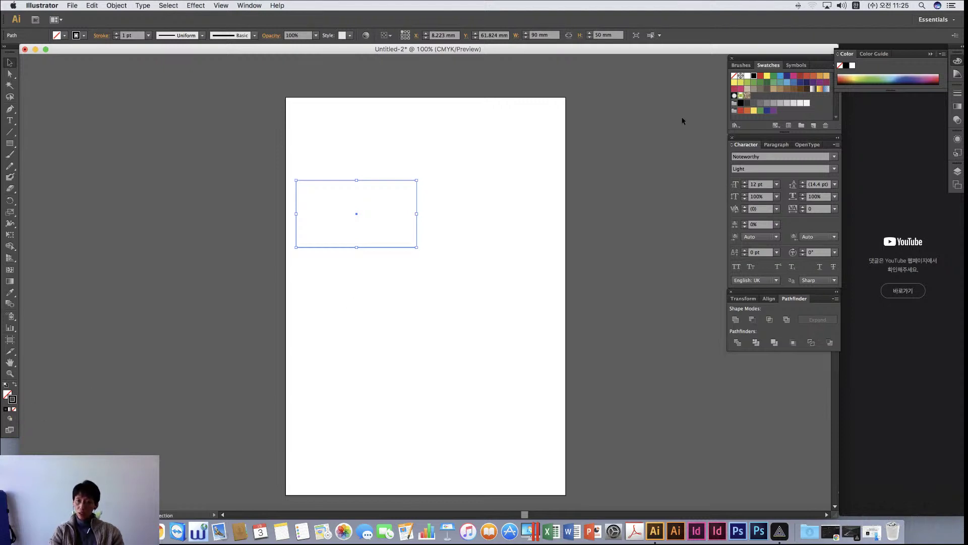
Try red and green swatches for the rectangle's outline, settling back on red
{"action": "left_click", "coordinate": [760, 75]}
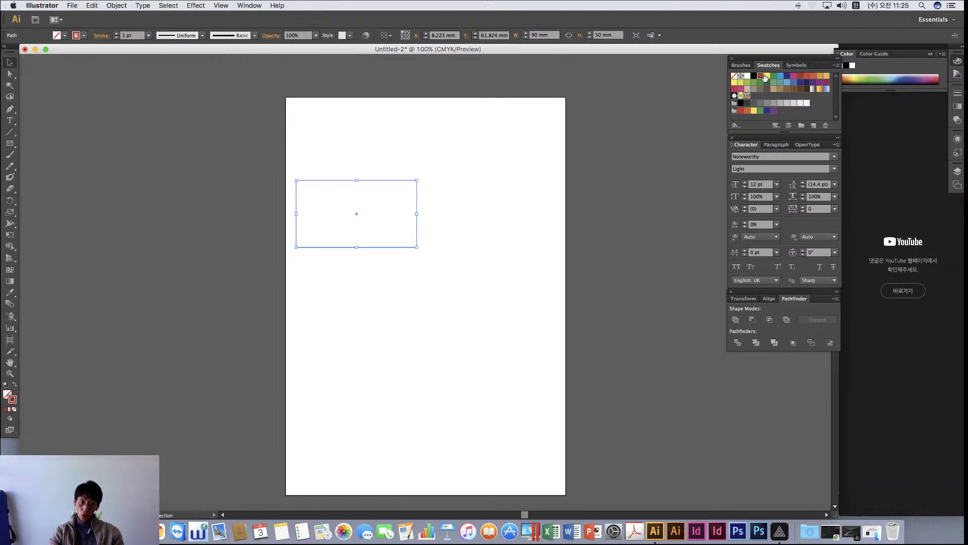
{"action": "left_click", "coordinate": [479, 202]}
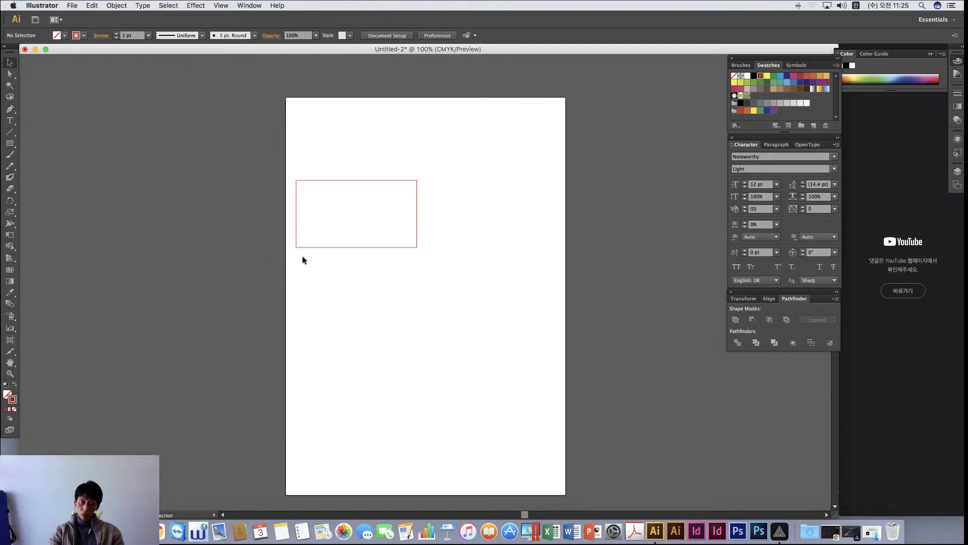
{"action": "left_click", "coordinate": [324, 248]}
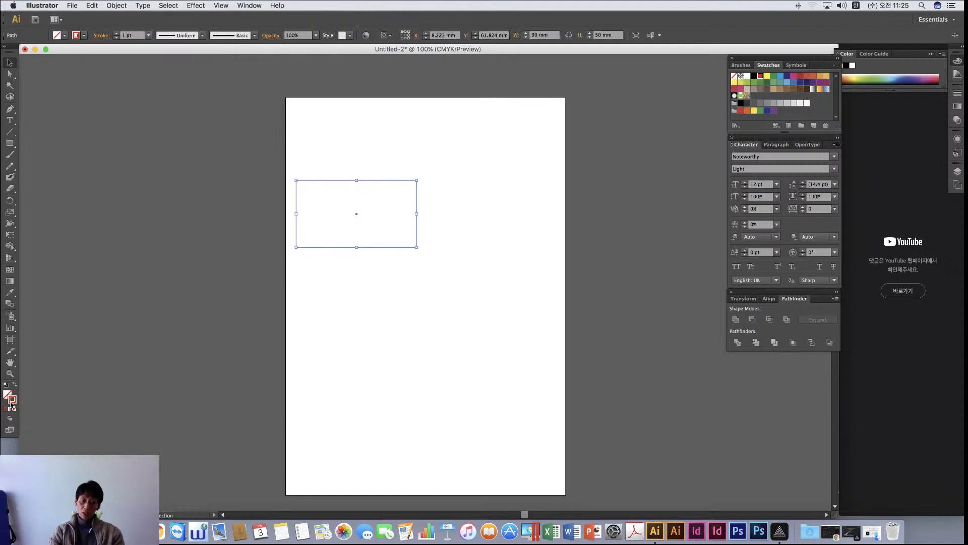
{"action": "left_click", "coordinate": [412, 296]}
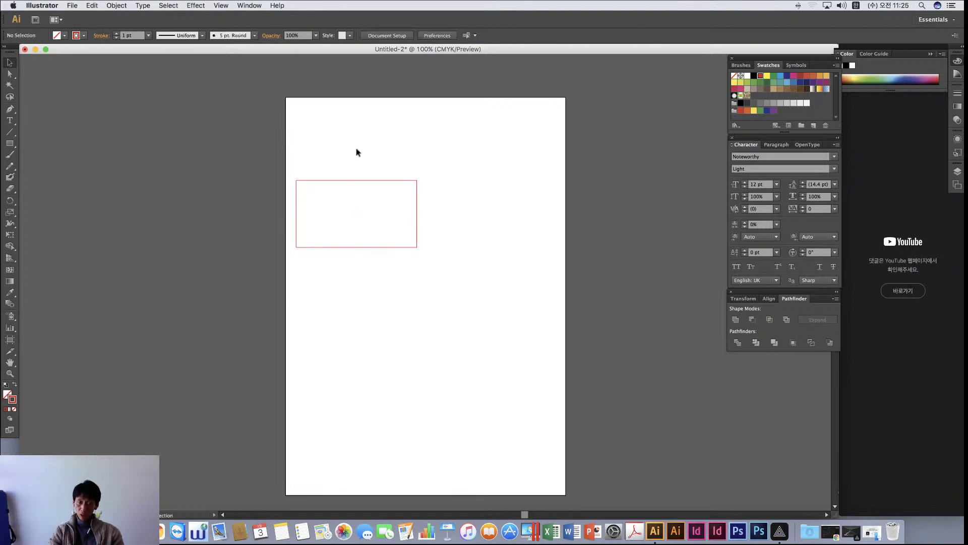
{"action": "left_click", "coordinate": [751, 82]}
{"action": "left_click", "coordinate": [775, 77]}
{"action": "left_click", "coordinate": [775, 83]}
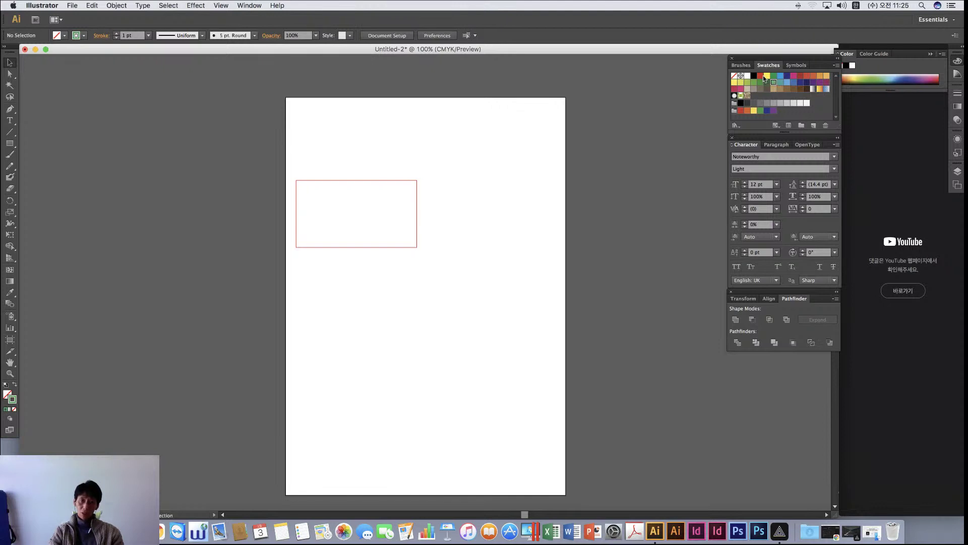
{"action": "left_click", "coordinate": [760, 76]}
Select the rectangle and switch its outline colour from red to black
{"action": "left_click_drag", "start_coordinate": [267, 162], "coordinate": [469, 279]}
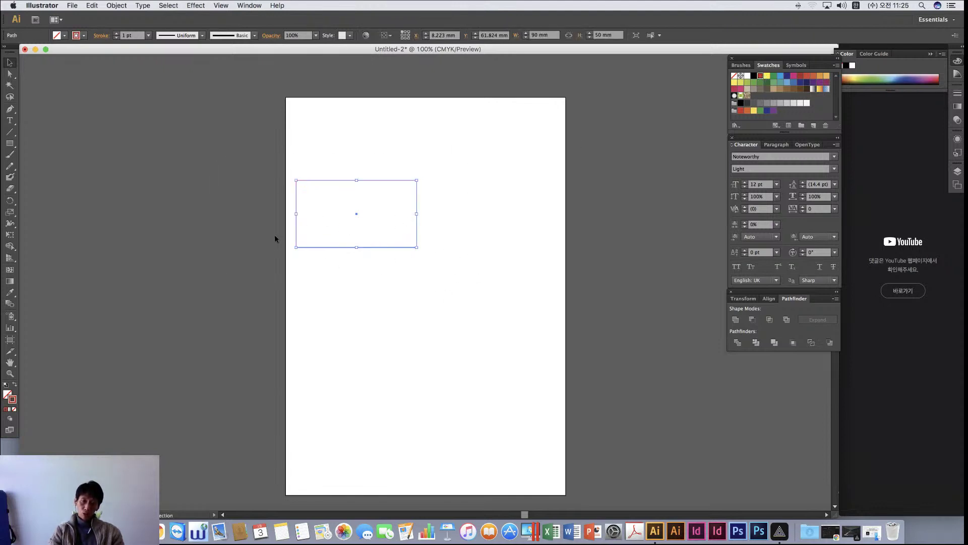
{"action": "left_click", "coordinate": [755, 76]}
{"action": "left_click", "coordinate": [407, 302]}
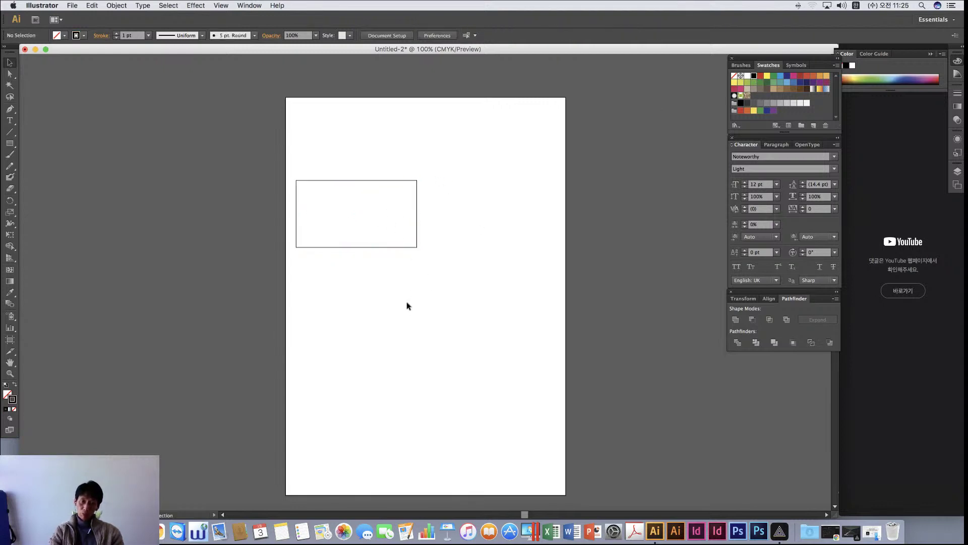
{"action": "left_click", "coordinate": [342, 247]}
{"action": "left_click", "coordinate": [465, 310]}
{"action": "left_click", "coordinate": [10, 374]}
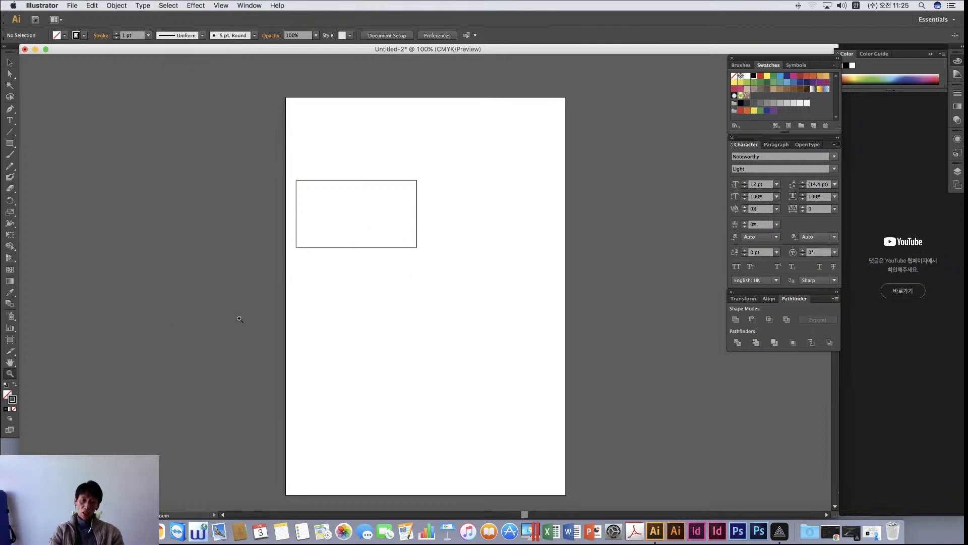
{"action": "left_click_drag", "start_coordinate": [368, 201], "coordinate": [483, 260]}
Zoom out, then zoom in on the card rectangle to about 300%
{"action": "key", "text": "super+minus"}
{"action": "key", "text": "super+minus"}
{"action": "key", "text": "super+minus"}
{"action": "key", "text": "super+minus"}
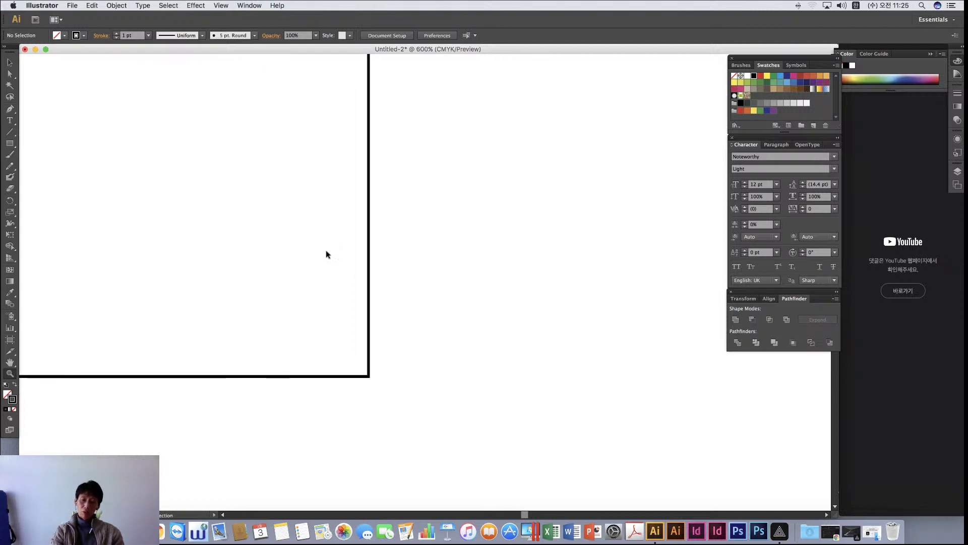
{"action": "key", "text": "super+minus"}
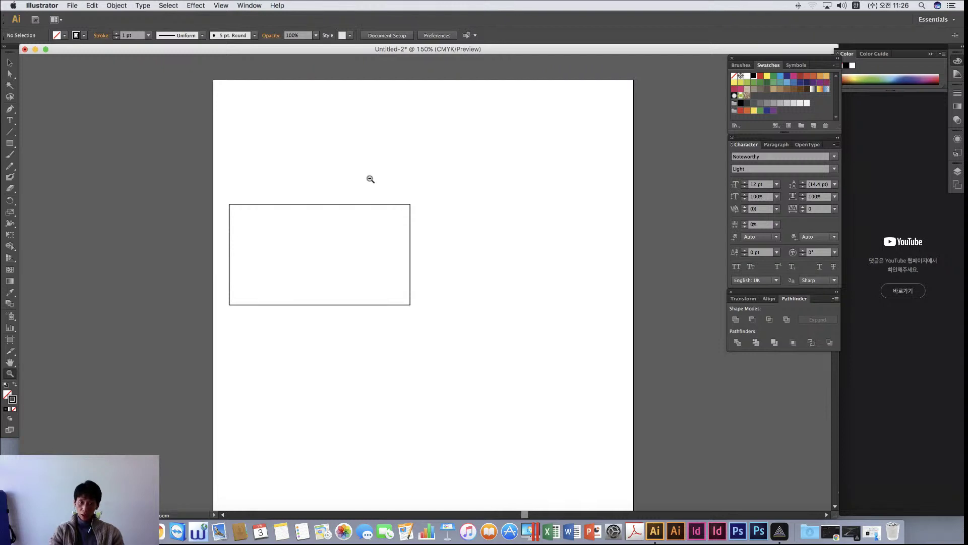
{"action": "left_click", "coordinate": [358, 179], "text": "alt"}
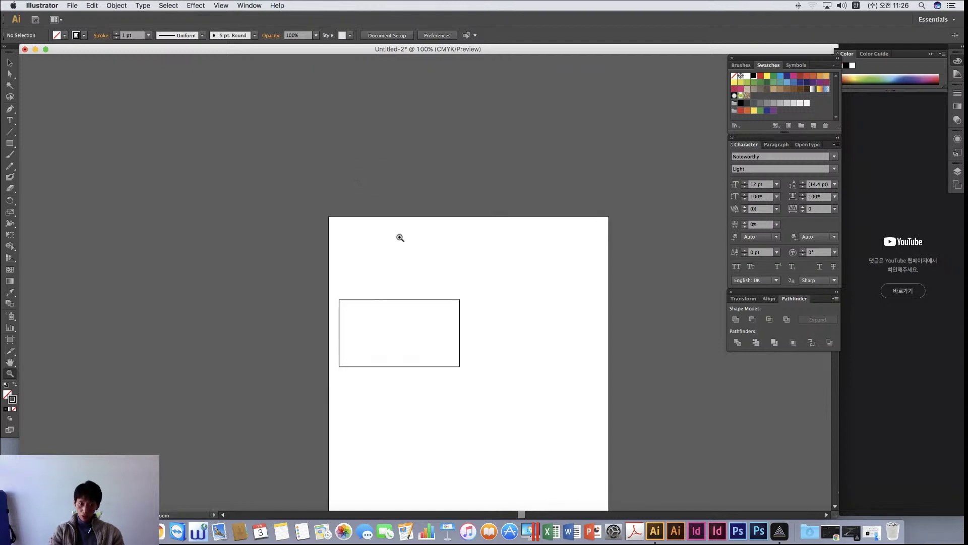
{"action": "left_click", "coordinate": [412, 240]}
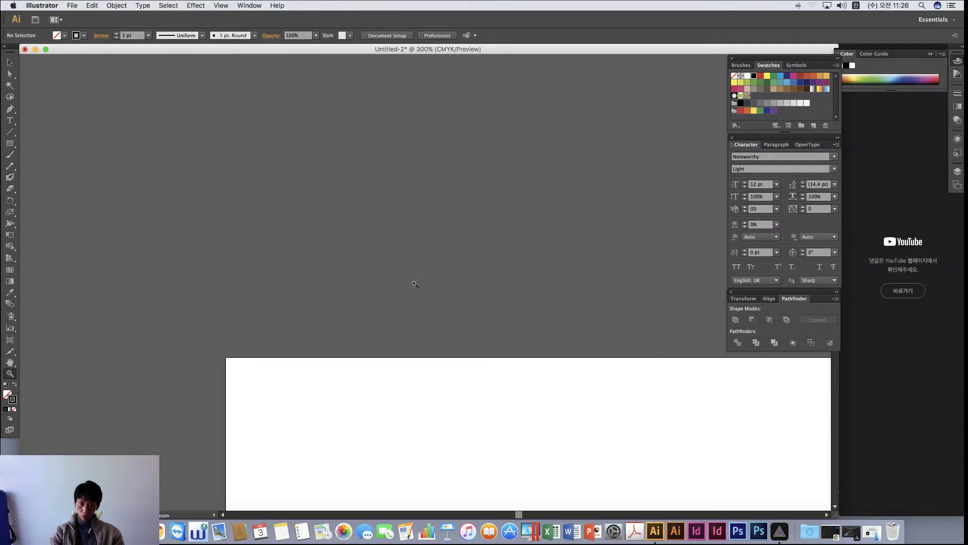
Scroll to frame the card, then marquee-select the rectangle
{"action": "scroll", "coordinate": [414, 262], "scroll_direction": "down", "scroll_amount": 5}
{"action": "scroll", "coordinate": [415, 282], "scroll_direction": "down", "scroll_amount": 5}
{"action": "scroll", "coordinate": [424, 268], "scroll_direction": "right", "scroll_amount": 7}
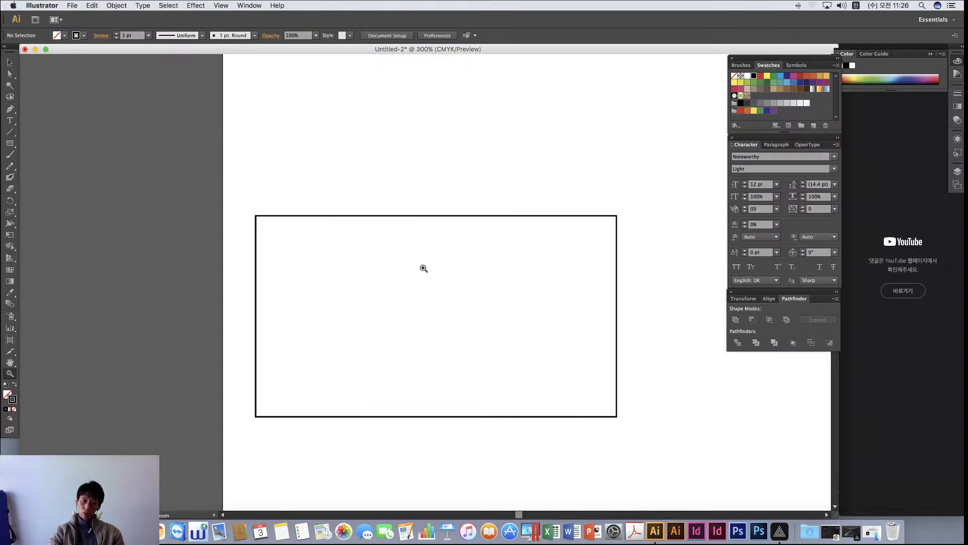
{"action": "scroll", "coordinate": [424, 268], "scroll_direction": "left", "scroll_amount": 3}
{"action": "scroll", "coordinate": [424, 267], "scroll_direction": "down", "scroll_amount": 2}
{"action": "scroll", "coordinate": [424, 268], "scroll_direction": "right", "scroll_amount": 4}
{"action": "scroll", "coordinate": [423, 267], "scroll_direction": "up", "scroll_amount": 2}
{"action": "scroll", "coordinate": [423, 268], "scroll_direction": "left", "scroll_amount": 8}
{"action": "scroll", "coordinate": [423, 269], "scroll_direction": "down", "scroll_amount": 2}
{"action": "scroll", "coordinate": [423, 268], "scroll_direction": "right", "scroll_amount": 1}
{"action": "scroll", "coordinate": [426, 268], "scroll_direction": "down", "scroll_amount": 2}
{"action": "scroll", "coordinate": [426, 268], "scroll_direction": "right", "scroll_amount": 1}
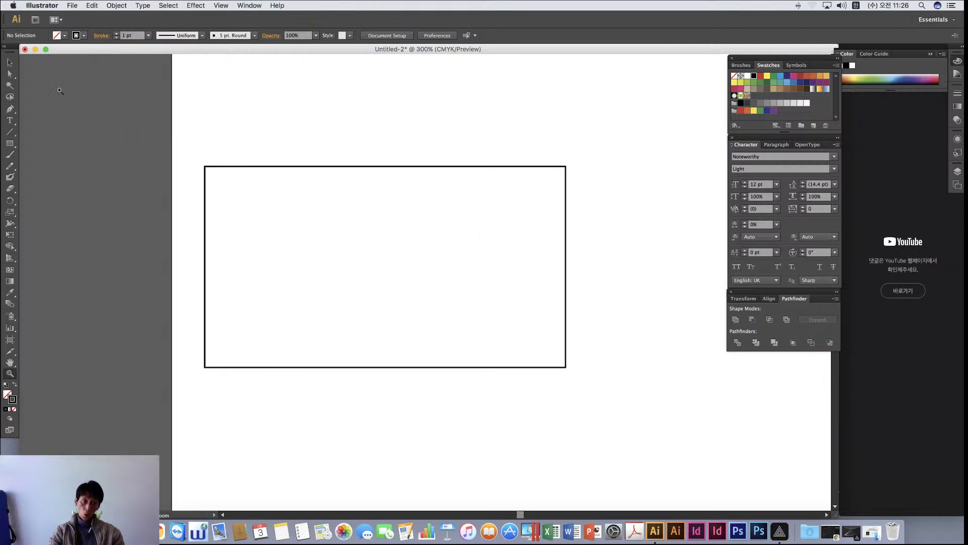
{"action": "left_click", "coordinate": [10, 63]}
{"action": "left_click_drag", "start_coordinate": [273, 123], "coordinate": [444, 339]}
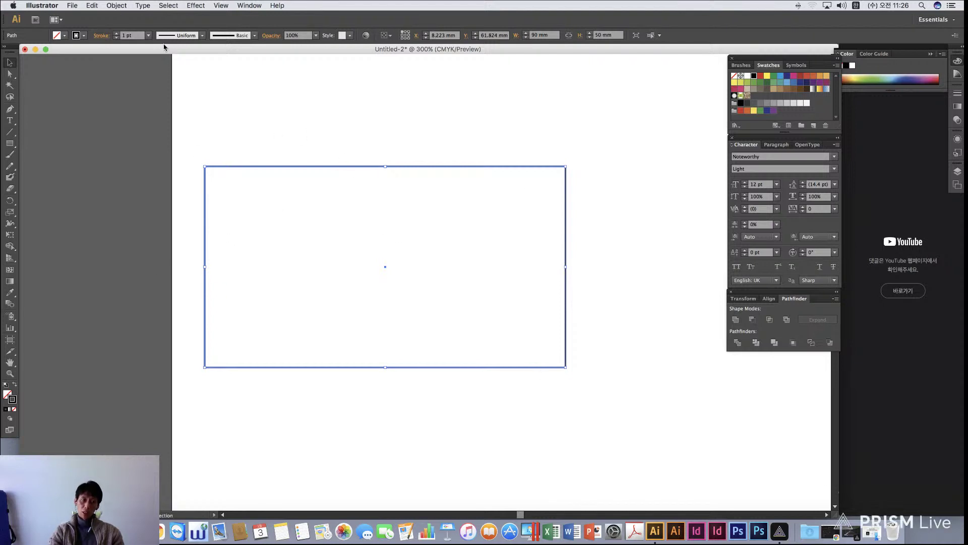
Set the selected rectangle's stroke weight to 0.25 pt in the Control bar
{"action": "left_click", "coordinate": [149, 35]}
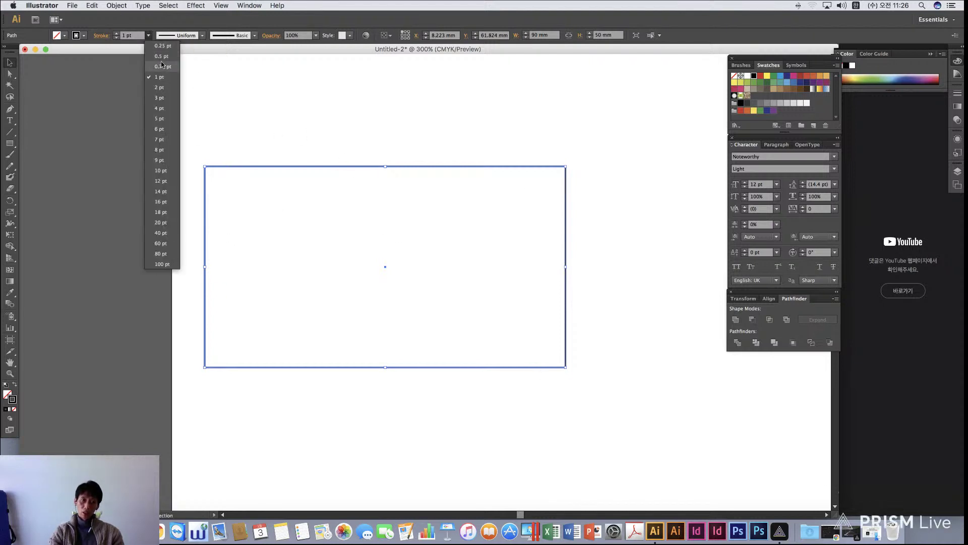
{"action": "left_click", "coordinate": [163, 46]}
{"action": "left_click", "coordinate": [324, 139]}
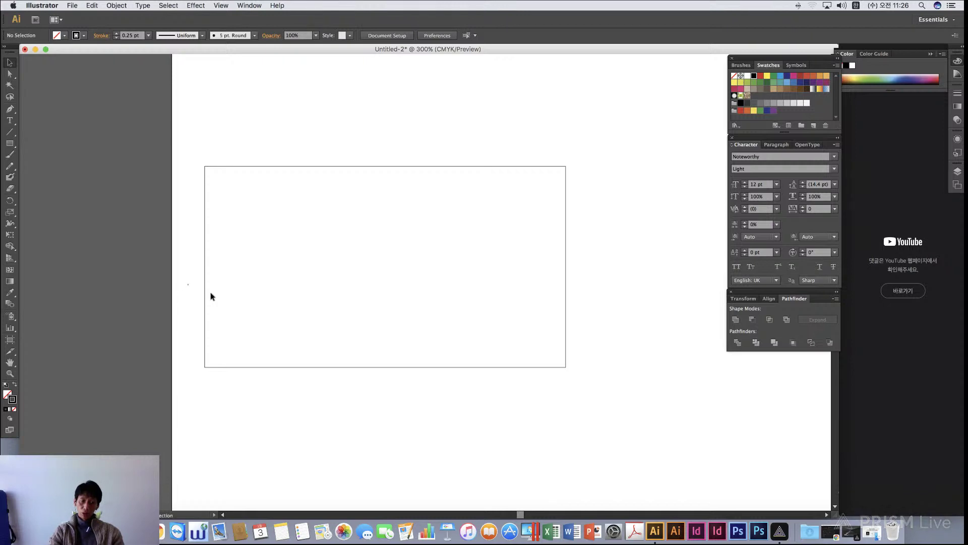
{"action": "left_click_drag", "start_coordinate": [188, 283], "coordinate": [342, 262]}
{"action": "scroll", "coordinate": [331, 279], "scroll_direction": "right", "scroll_amount": 3}
{"action": "scroll", "coordinate": [334, 284], "scroll_direction": "left", "scroll_amount": 3}
{"action": "scroll", "coordinate": [334, 284], "scroll_direction": "up", "scroll_amount": 5}
{"action": "scroll", "coordinate": [334, 284], "scroll_direction": "down", "scroll_amount": 3}
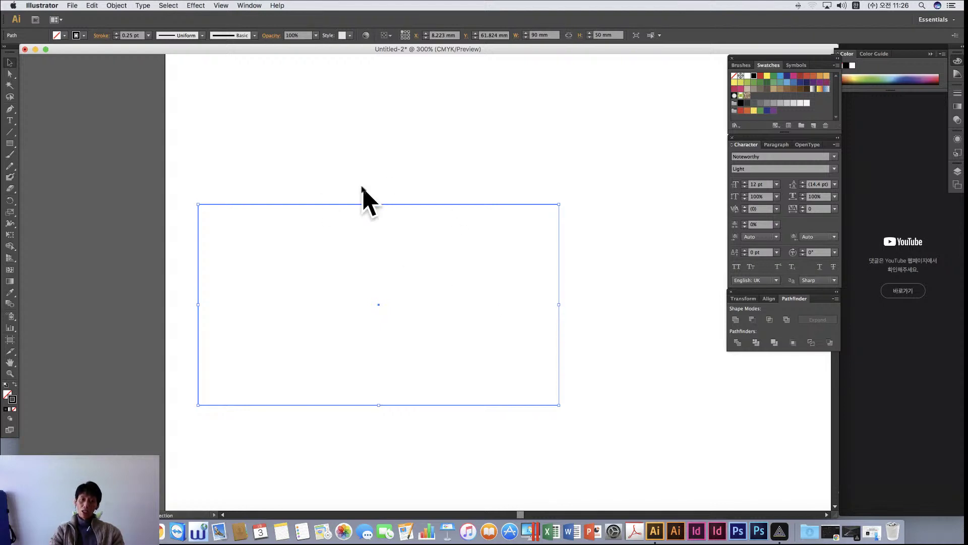
Look through the Object > Lock submenu and the rectangle's context menu without choosing anything
{"action": "left_click", "coordinate": [117, 5]}
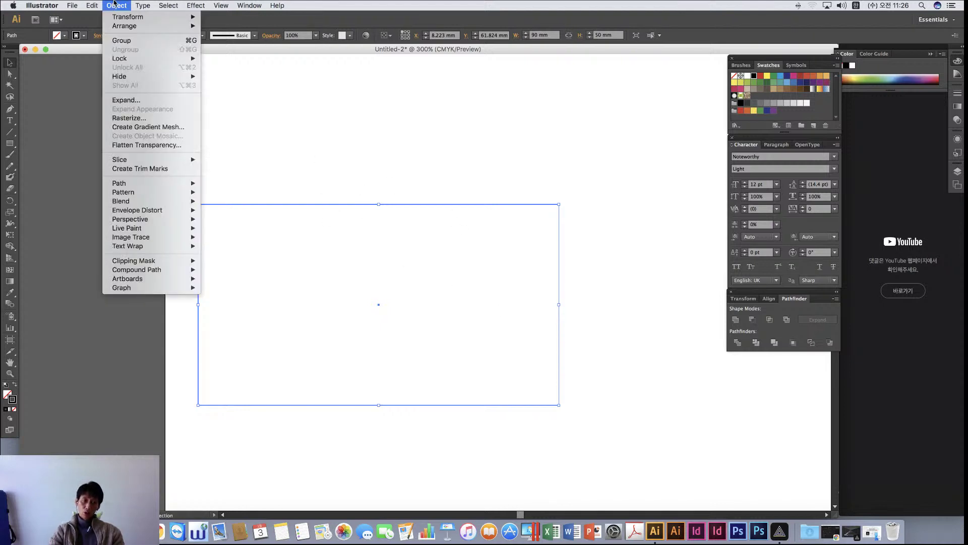
{"action": "mouse_move", "coordinate": [136, 60]}
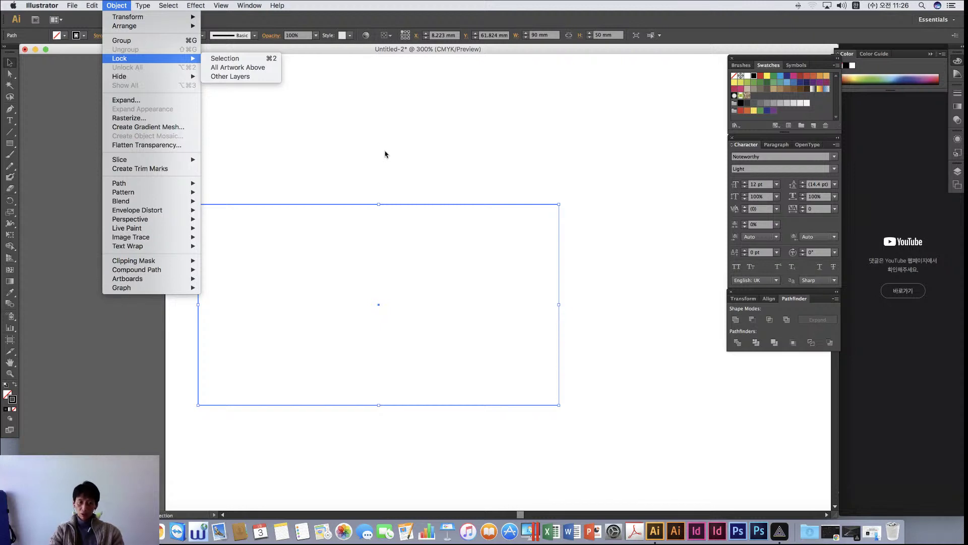
{"action": "left_click", "coordinate": [333, 174]}
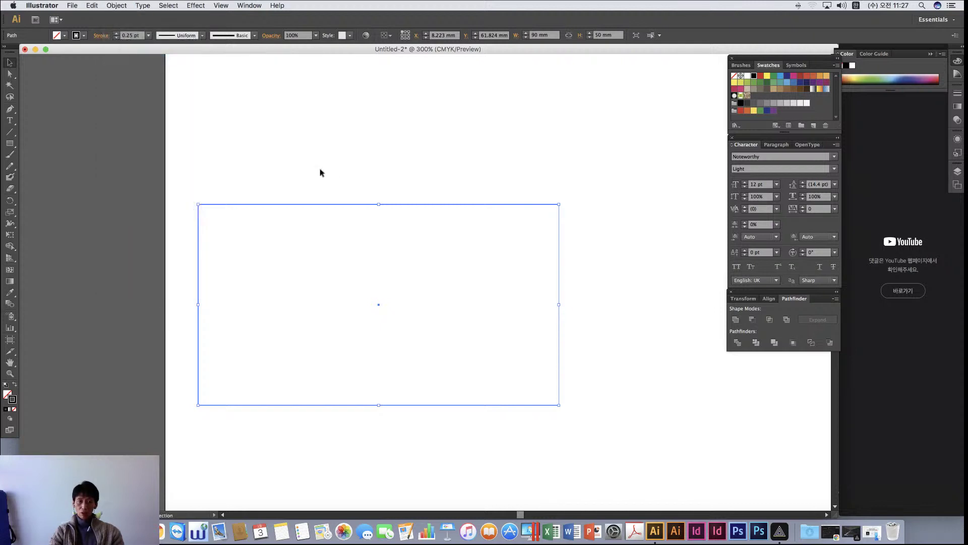
{"action": "right_click", "coordinate": [281, 205]}
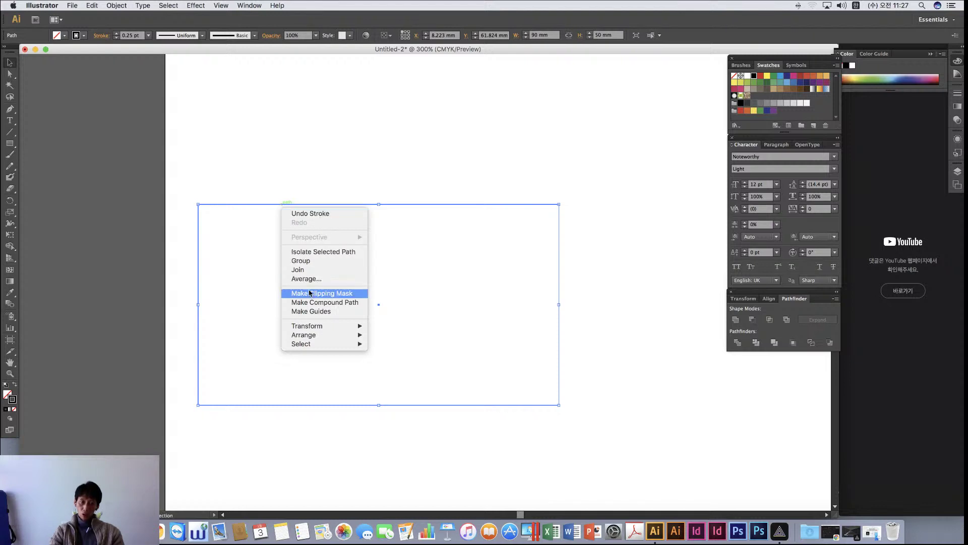
{"action": "mouse_move", "coordinate": [322, 326]}
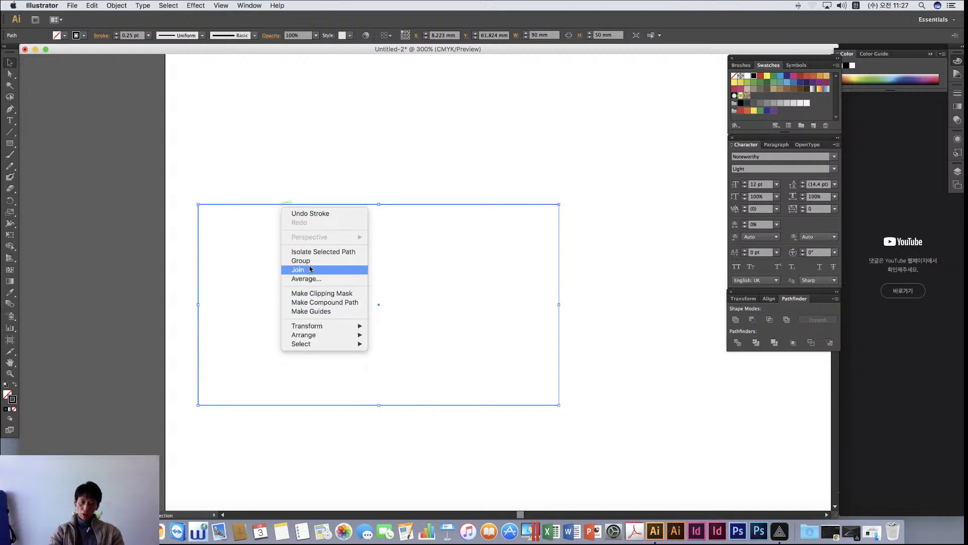
{"action": "left_click", "coordinate": [443, 309]}
Reselect the card rectangle and hide its bounding box with Cmd+Shift+B
{"action": "left_click", "coordinate": [333, 147]}
{"action": "left_click_drag", "start_coordinate": [247, 161], "coordinate": [337, 240]}
{"action": "key", "text": "shift+super+b"}
{"action": "key", "text": "shift+super+b"}
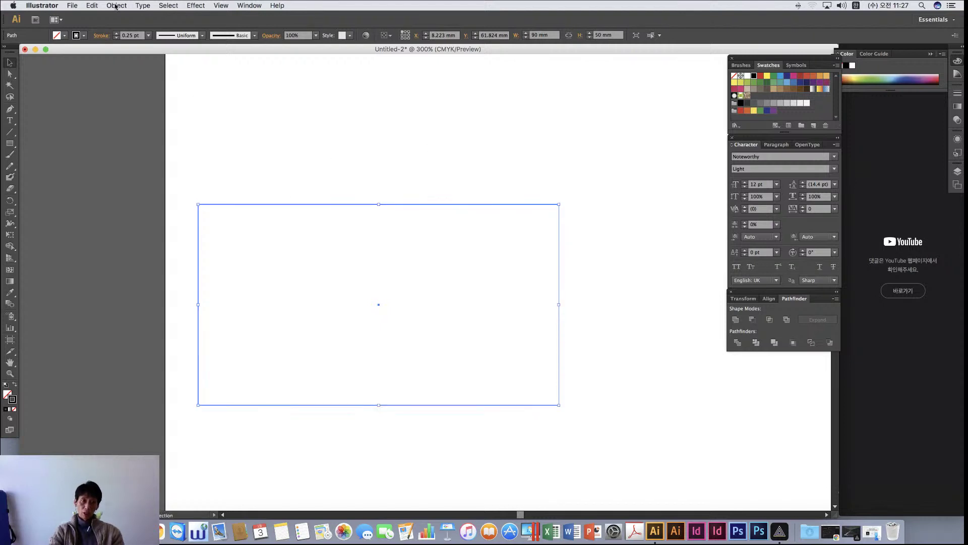
Lock the rectangle with Object > Lock > Selection
{"action": "left_click", "coordinate": [116, 6]}
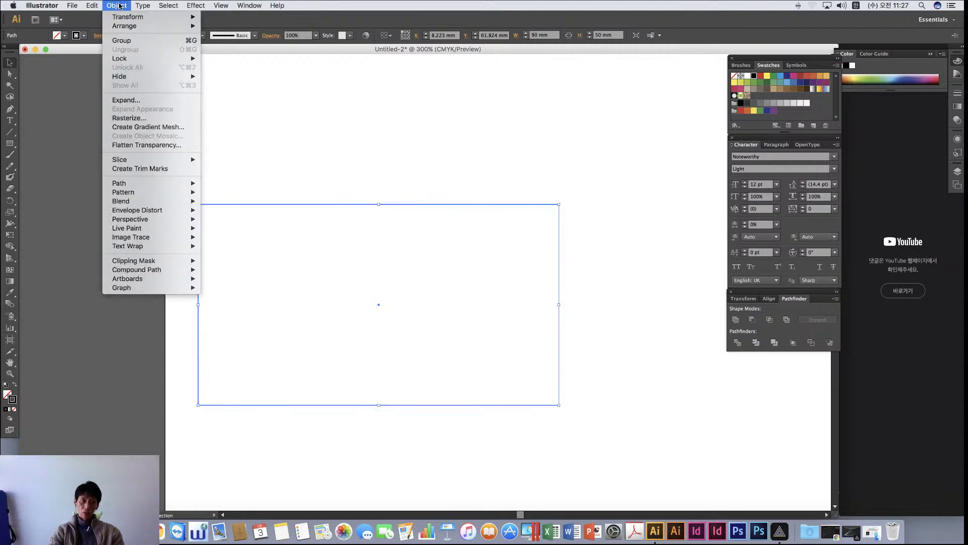
{"action": "left_click", "coordinate": [130, 59]}
{"action": "left_click", "coordinate": [117, 6]}
{"action": "mouse_move", "coordinate": [167, 59]}
{"action": "left_click", "coordinate": [259, 59]}
Marquee across the card to confirm the locked rectangle no longer selects
{"action": "left_click_drag", "start_coordinate": [325, 172], "coordinate": [458, 311]}
{"action": "left_click_drag", "start_coordinate": [270, 165], "coordinate": [343, 250]}
{"action": "left_click_drag", "start_coordinate": [390, 287], "coordinate": [584, 470]}
{"action": "left_click_drag", "start_coordinate": [467, 396], "coordinate": [614, 449]}
{"action": "scroll", "coordinate": [347, 206], "scroll_direction": "right", "scroll_amount": 2}
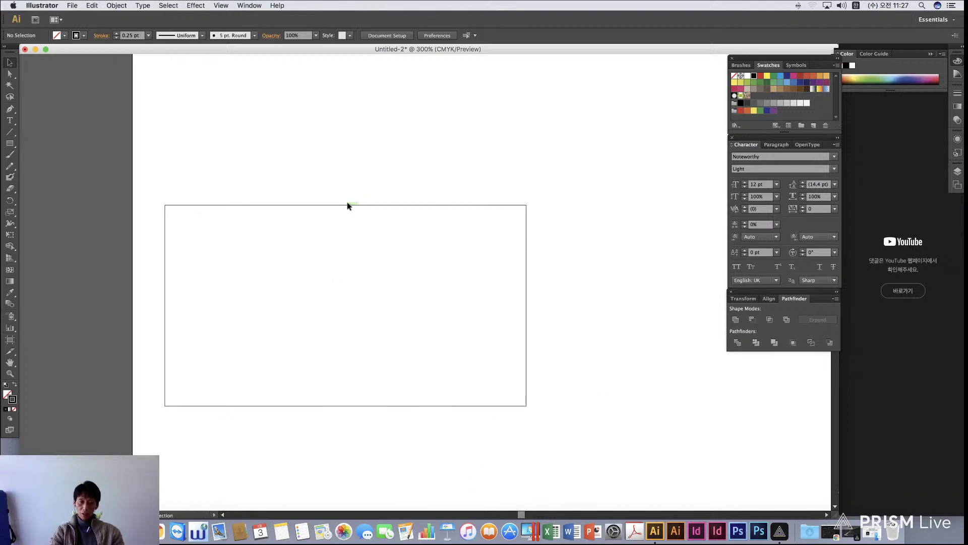
Type the Korean name text inside the card, then Option-drag a copy lower right
{"action": "left_click", "coordinate": [10, 120]}
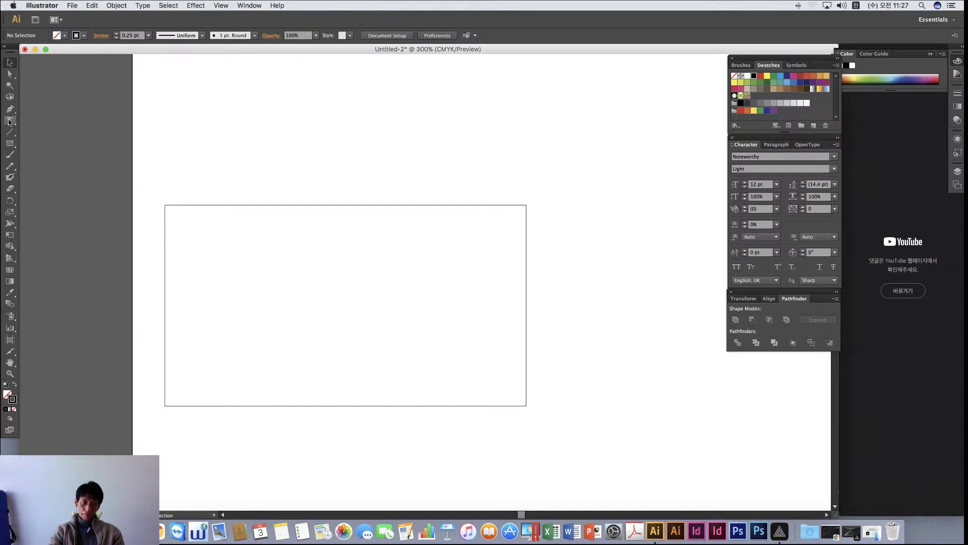
{"action": "left_click", "coordinate": [363, 288]}
{"action": "type", "text": "ㅗㅗ"}
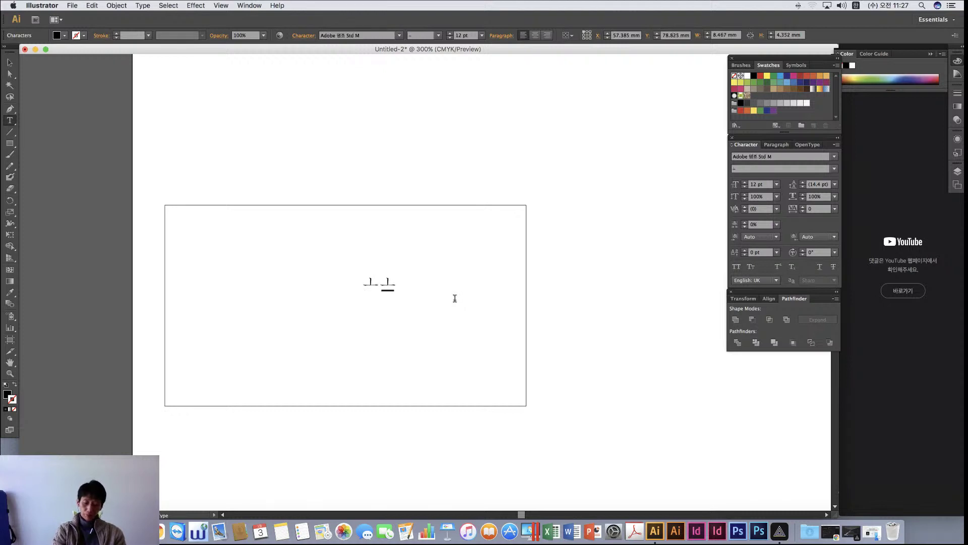
{"action": "key", "text": "BackSpace"}
{"action": "key", "text": "BackSpace"}
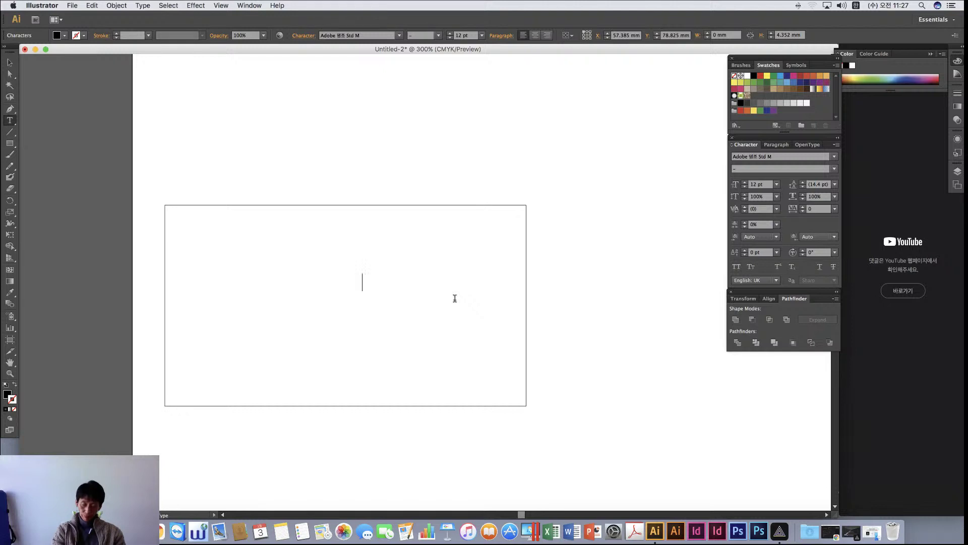
{"action": "type", "text": "일박제이"}
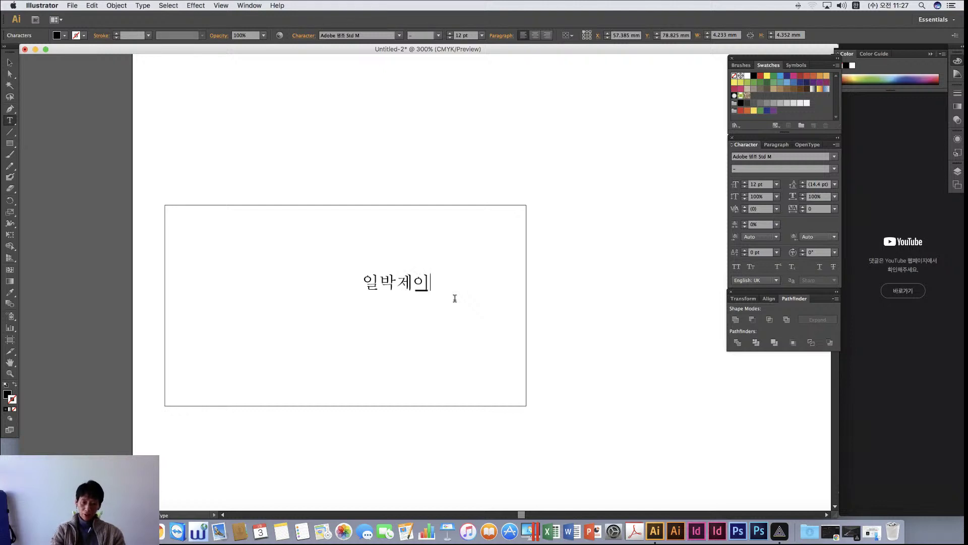
{"action": "left_click", "coordinate": [10, 62]}
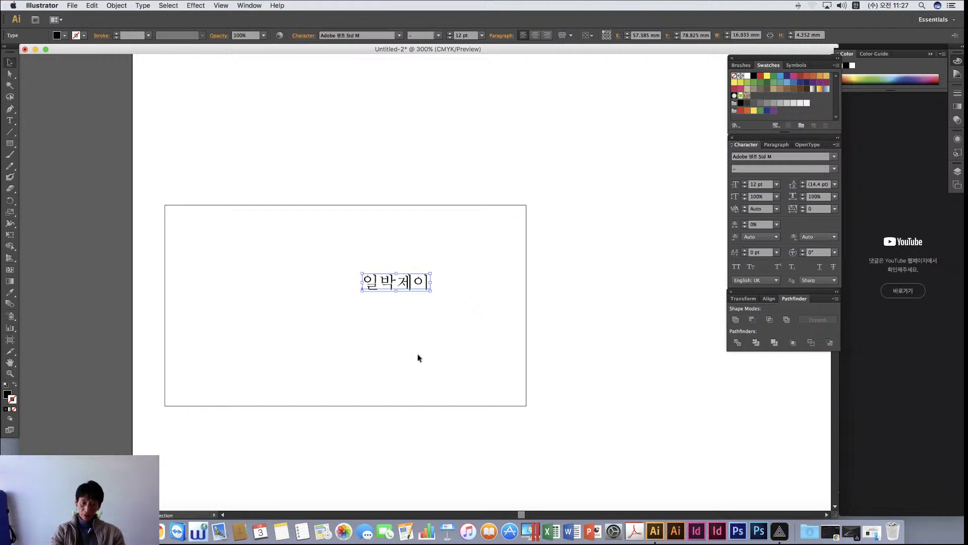
{"action": "left_click", "coordinate": [637, 435]}
{"action": "left_click_drag", "start_coordinate": [407, 284], "coordinate": [341, 359]}
Replace the copied text with the Seoul street address, correcting a mistyped character
{"action": "double_click", "coordinate": [236, 355]}
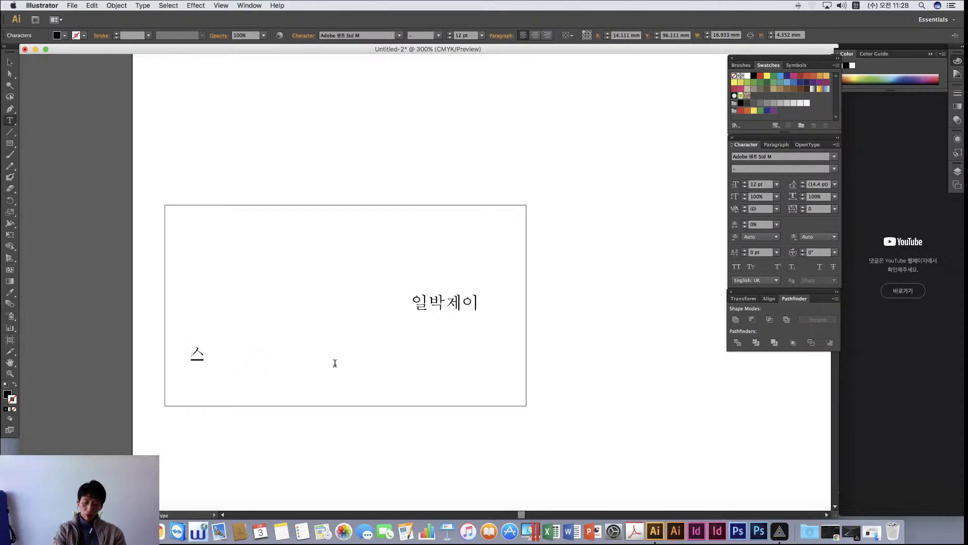
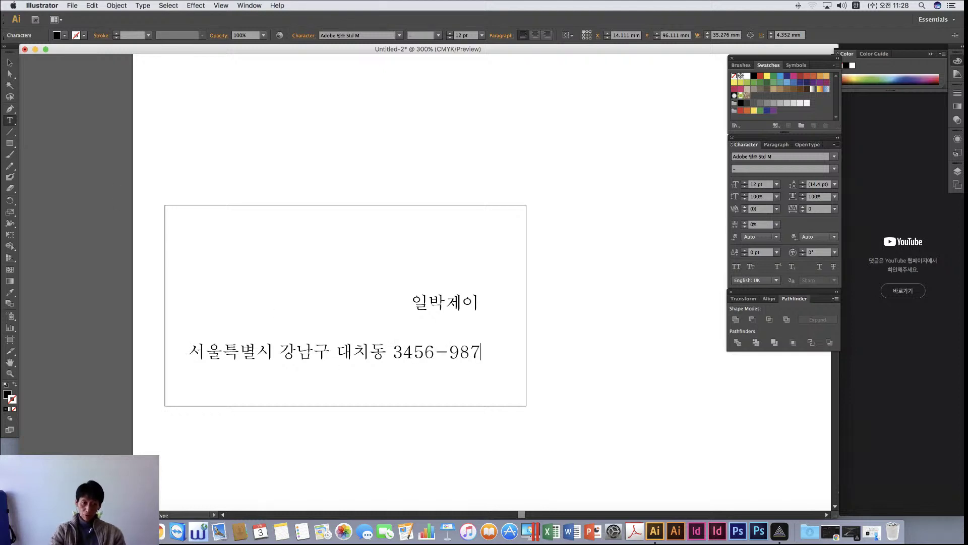
Append the floor ', 2층' to the address, remove stray characters, and start a new line
{"action": "left_click", "coordinate": [9, 62]}
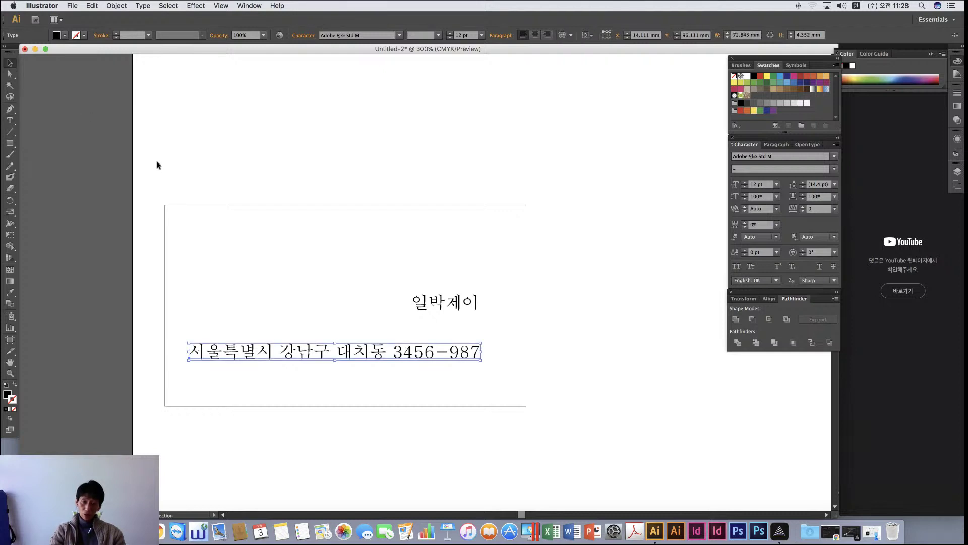
{"action": "double_click", "coordinate": [475, 352]}
{"action": "type", "text": ", F2"}
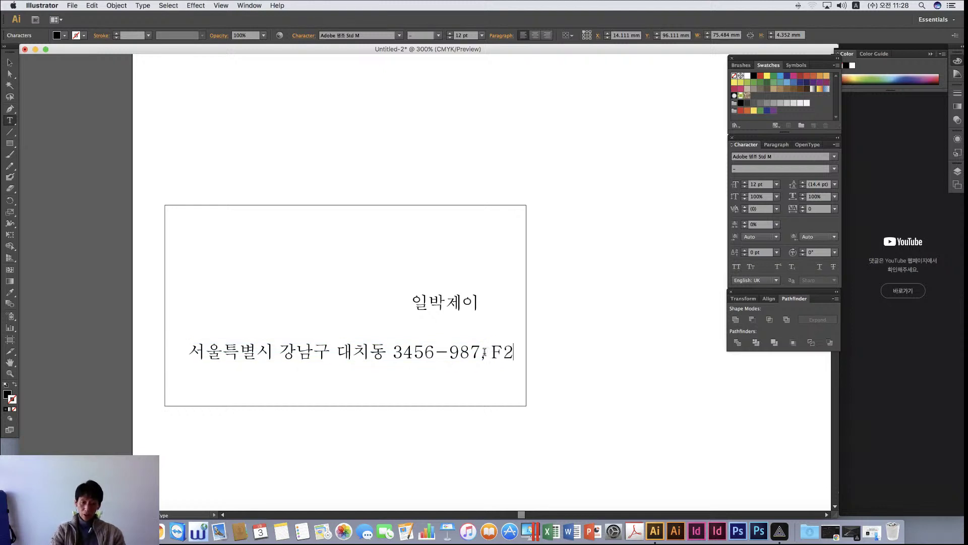
{"action": "left_click_drag", "start_coordinate": [493, 350], "coordinate": [543, 347]}
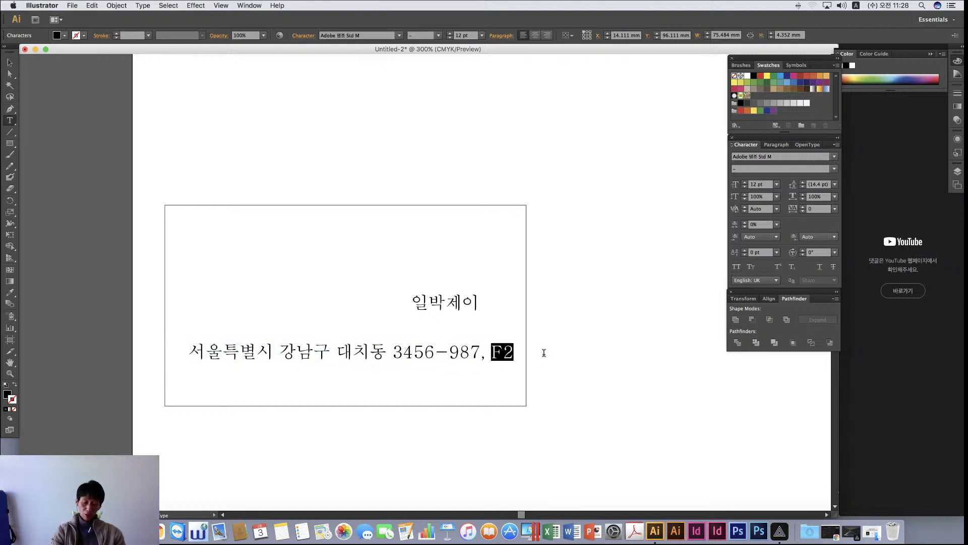
{"action": "type", "text": "2cmd"}
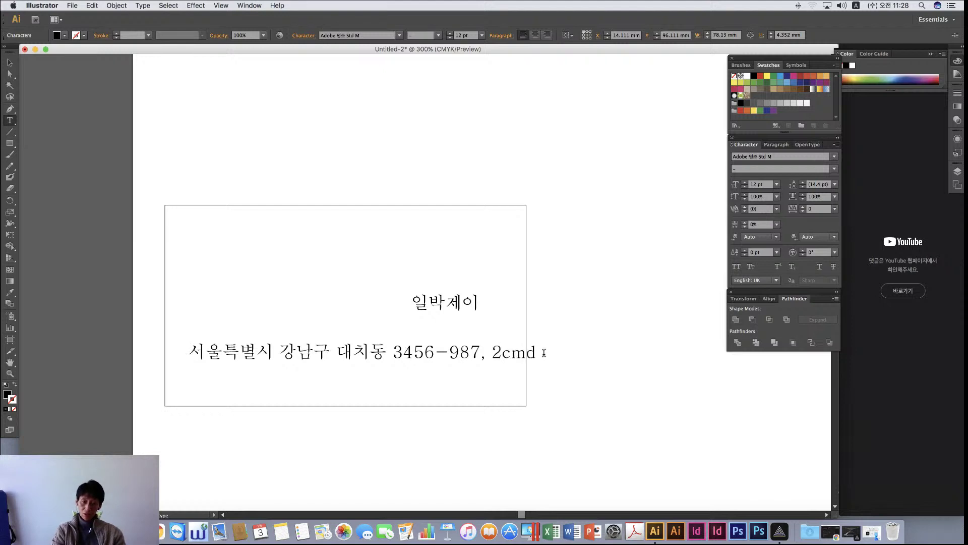
{"action": "key", "text": "BackSpace"}
{"action": "key", "text": "BackSpace"}
{"action": "key", "text": "BackSpace"}
{"action": "key", "text": "Escape"}
{"action": "key", "text": "Return"}
{"action": "key", "text": "ctrl+space"}
{"action": "type", "text": "층"}
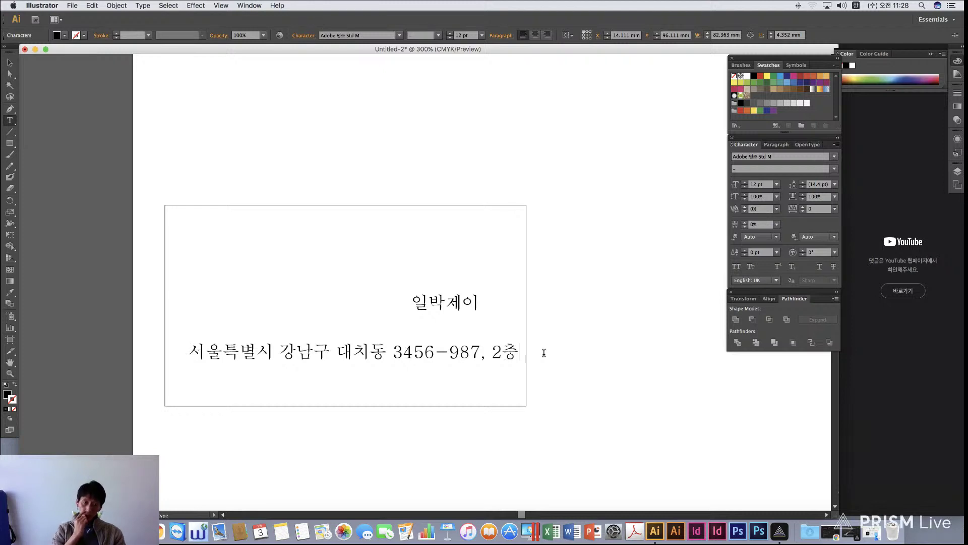
{"action": "key", "text": "Return"}
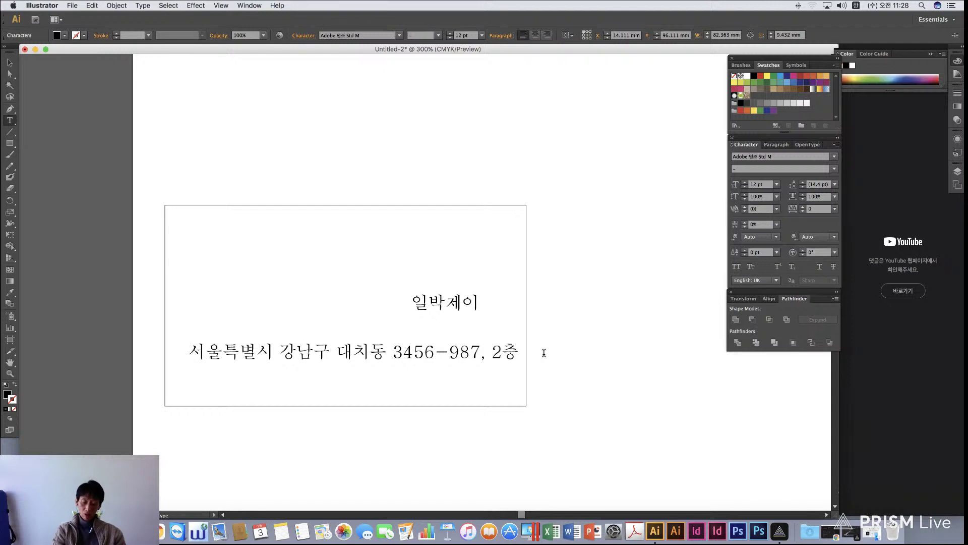
Type the Tel. number on the new line, fixing the mistyped equals sign
{"action": "key", "text": "ctrl+space"}
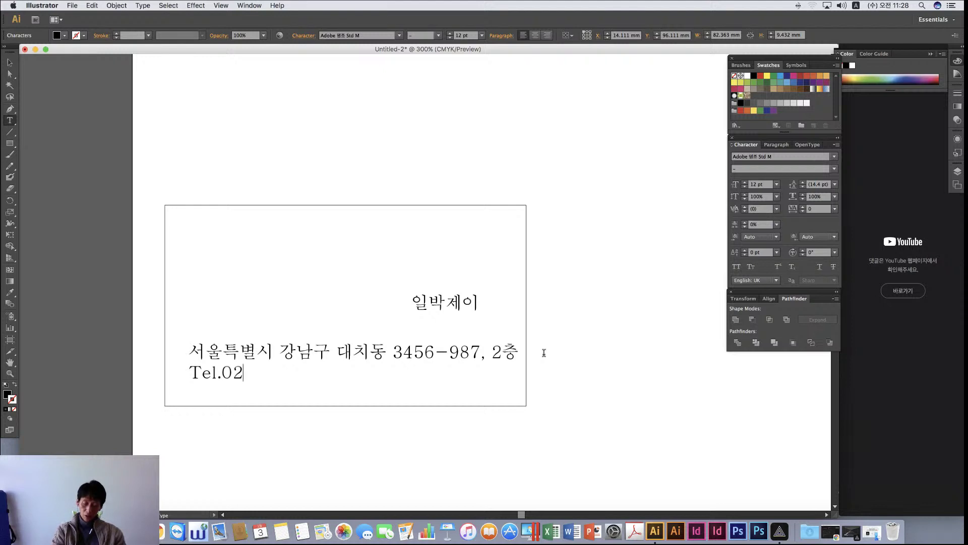
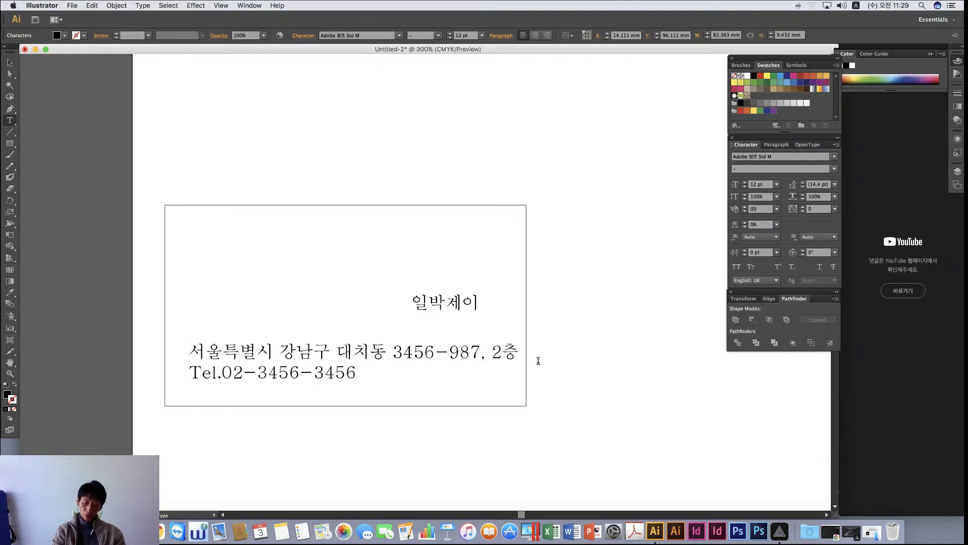
{"action": "type", "text": ","}
Add the Fax. number after the Tel. number, deleting a stray Korean character, and begin a new line
{"action": "key", "text": "ctrl+space"}
{"action": "type", "text": "르"}
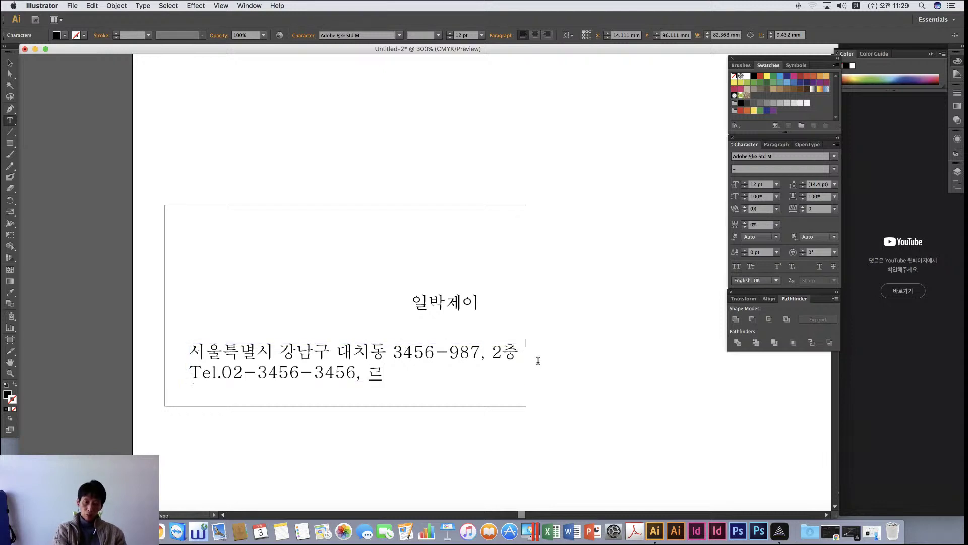
{"action": "key", "text": "ctrl+space"}
{"action": "type", "text": "Fax"}
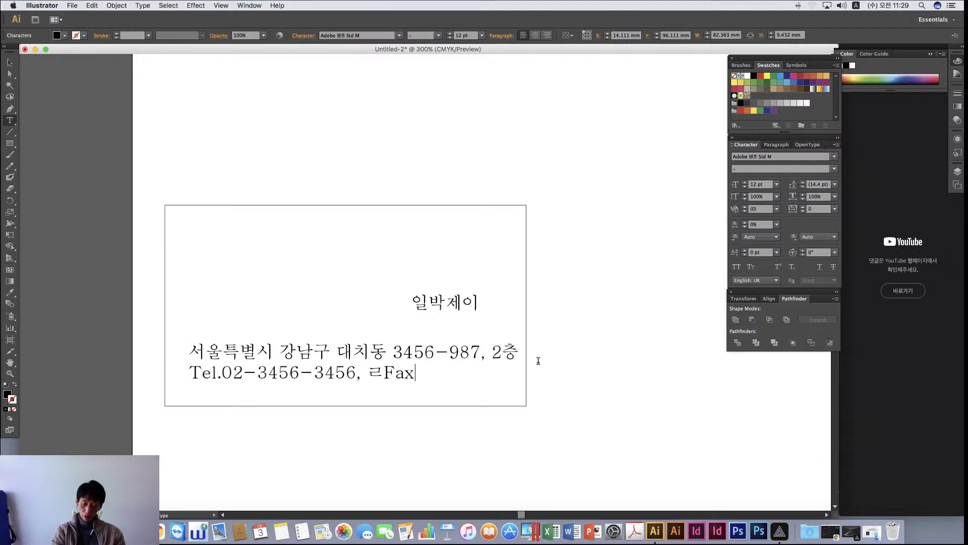
{"action": "type", "text": "."}
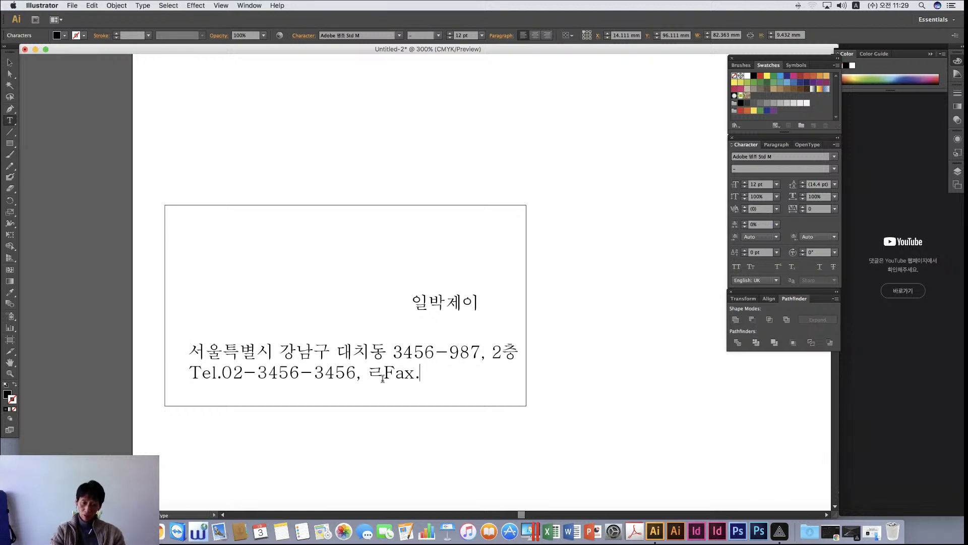
{"action": "left_click_drag", "start_coordinate": [383, 374], "coordinate": [367, 373]}
{"action": "key", "text": "BackSpace"}
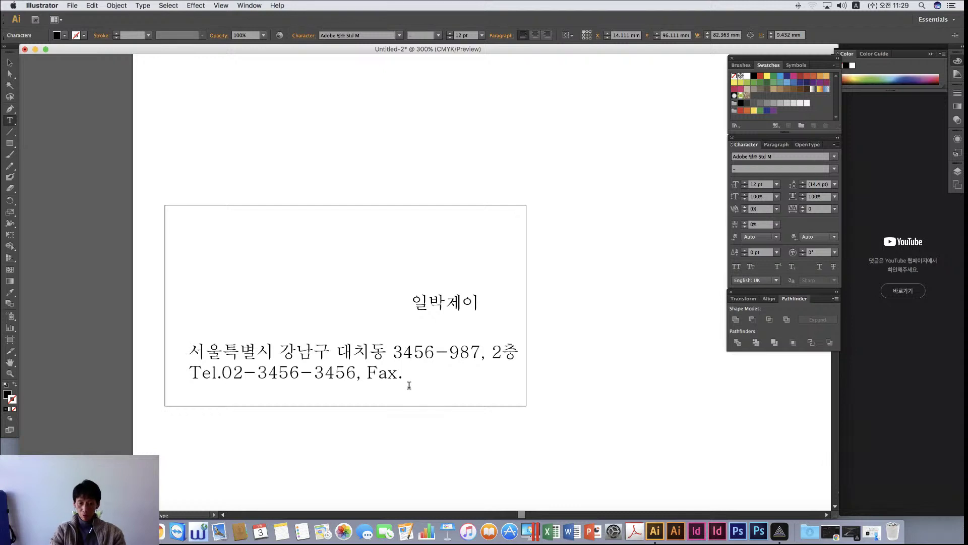
{"action": "left_click", "coordinate": [421, 374]}
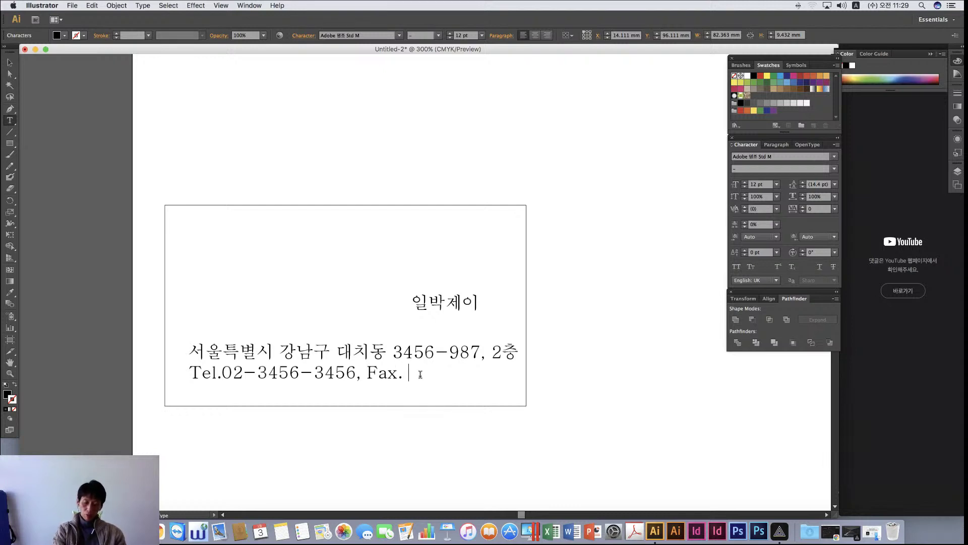
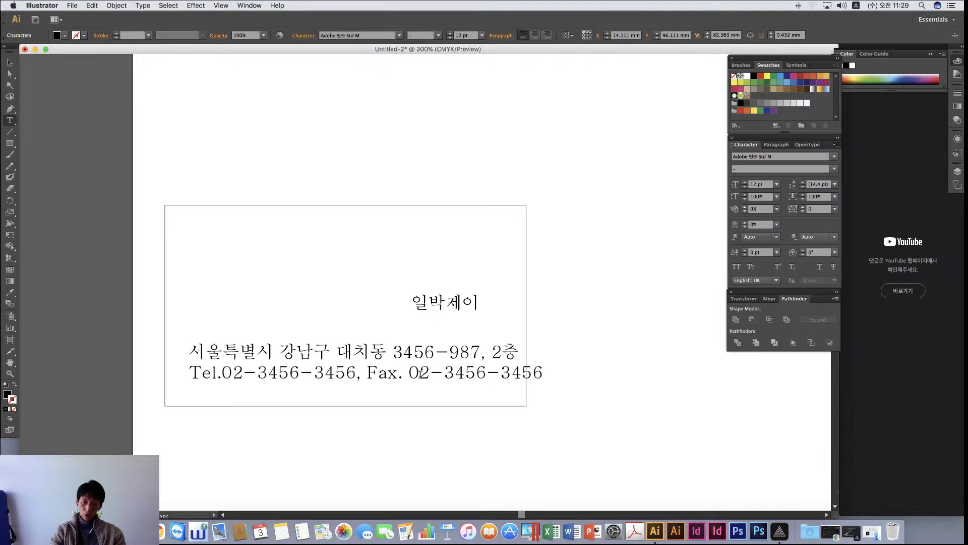
{"action": "key", "text": "Return"}
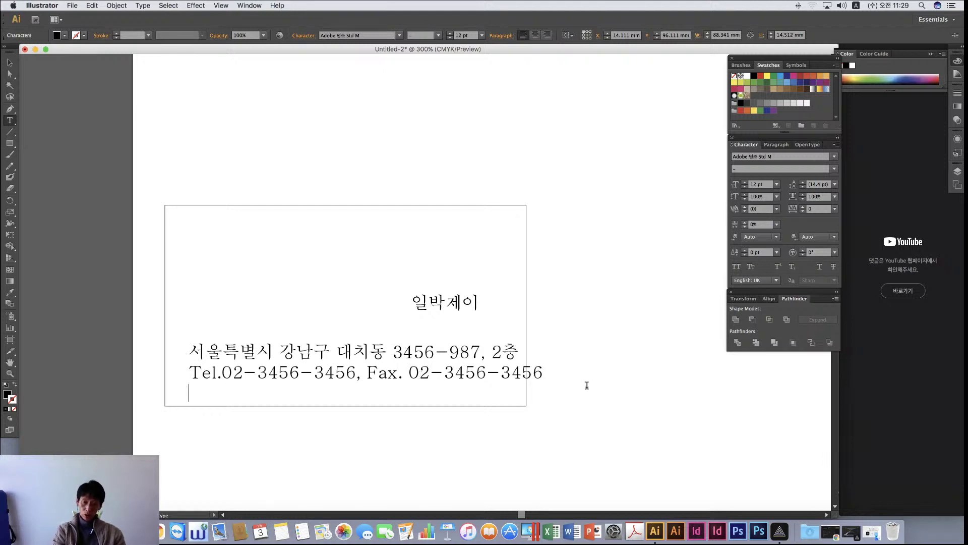
Add an E-mail line with the e-mail address, followed by an H.P. mobile number
{"action": "key", "text": "Escape"}
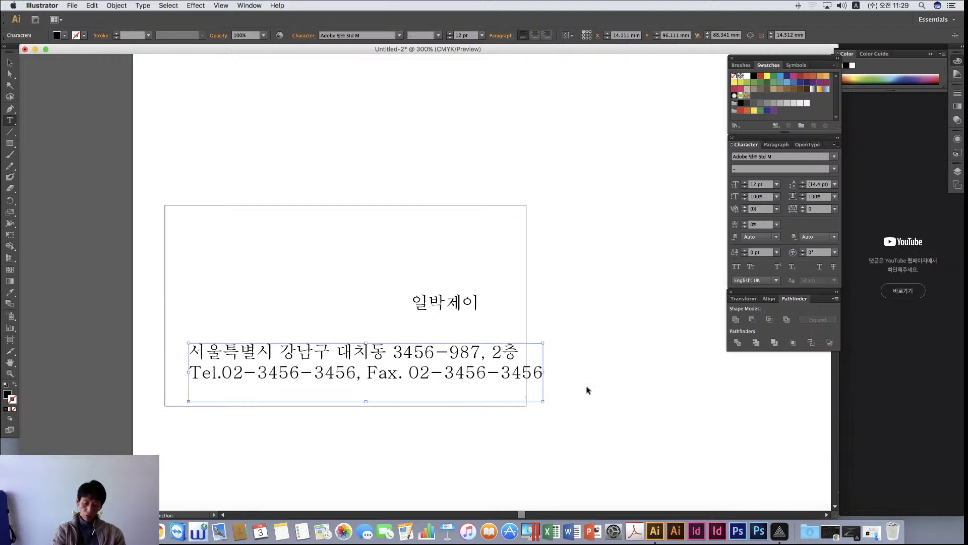
{"action": "key", "text": "t"}
{"action": "key", "text": "Return"}
{"action": "type", "text": "E-"}
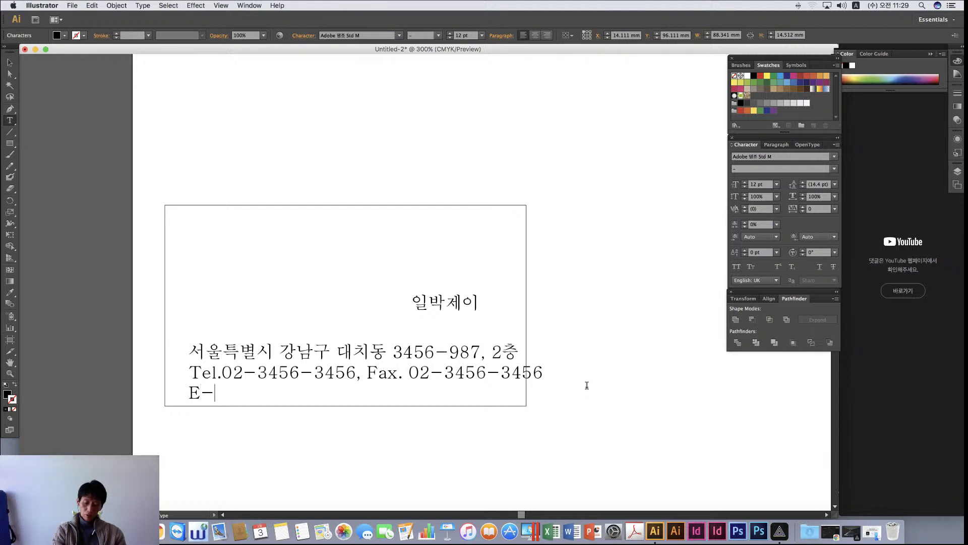
{"action": "type", "text": "mail."}
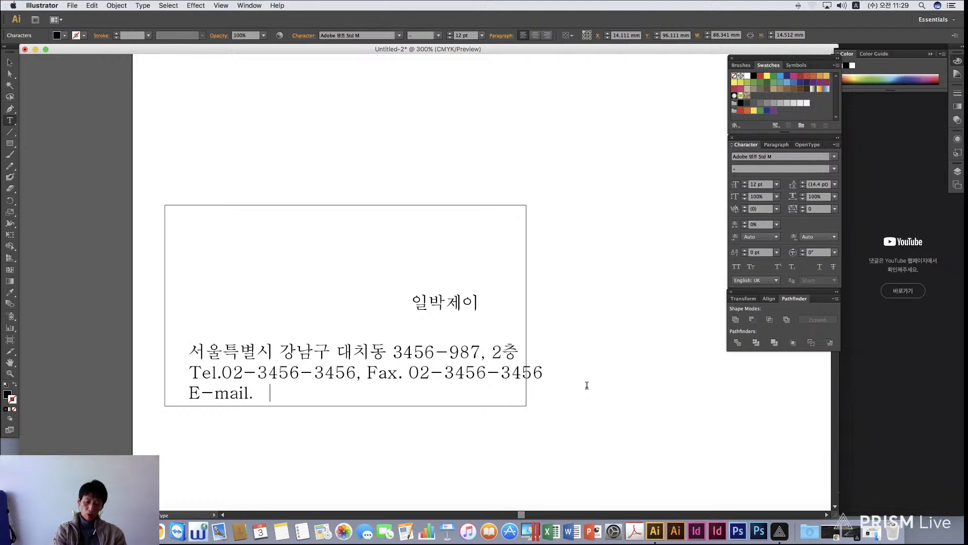
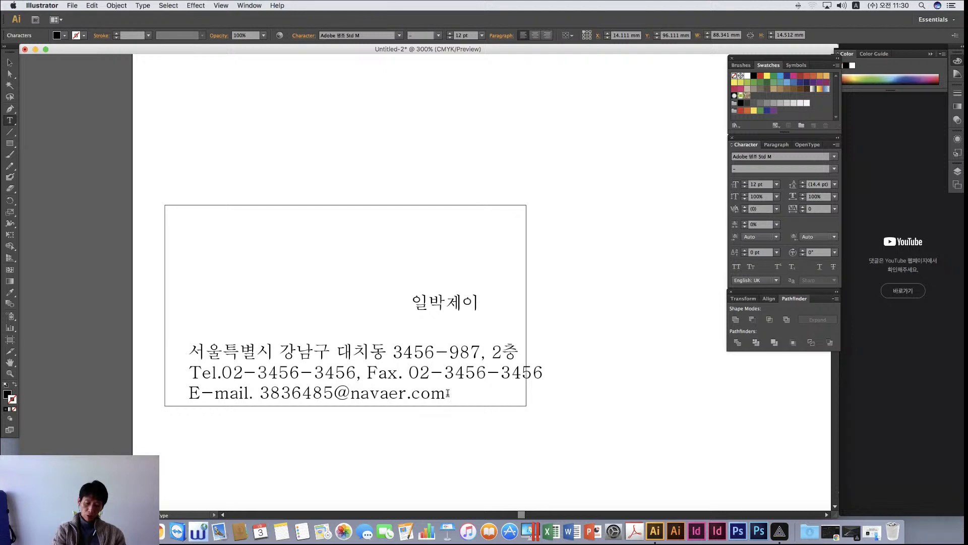
{"action": "type", "text": "H"}
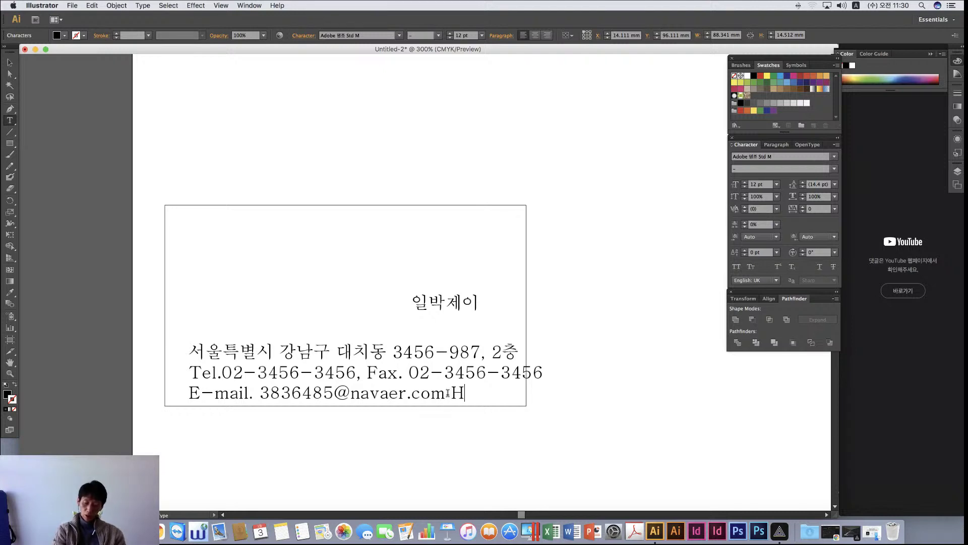
{"action": "type", "text": "."}
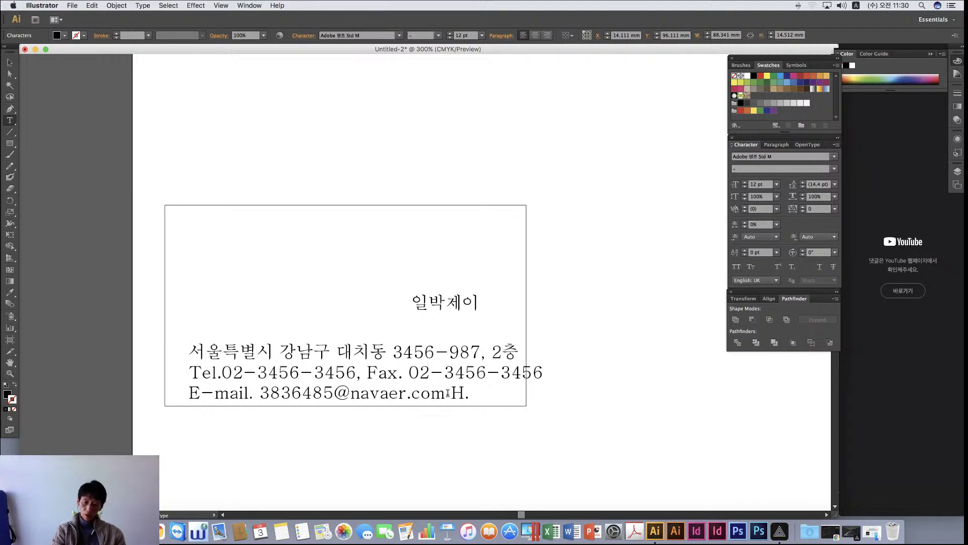
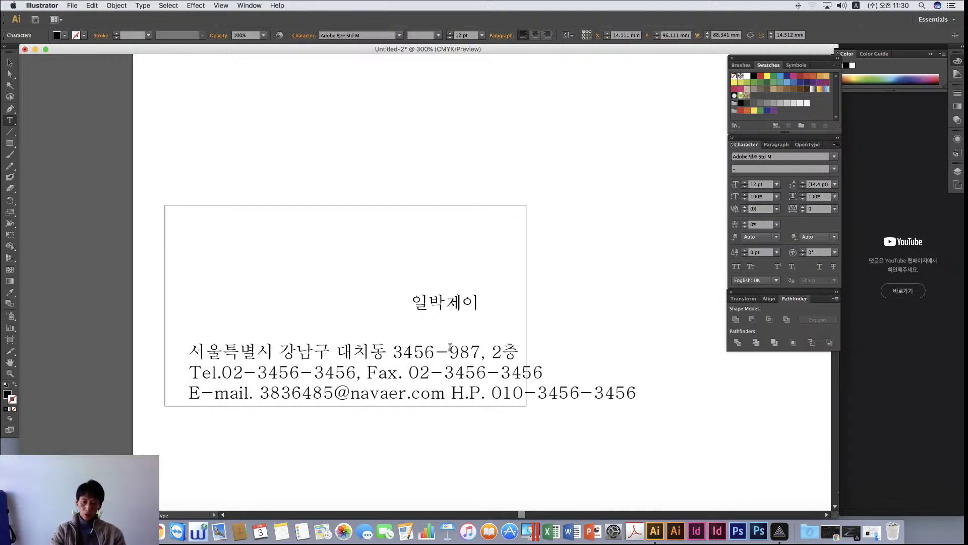
Alt-drag a duplicate of the name text to the left of the original
{"action": "scroll", "coordinate": [116, 197], "scroll_direction": "down", "scroll_amount": 1}
{"action": "left_click", "coordinate": [9, 62]}
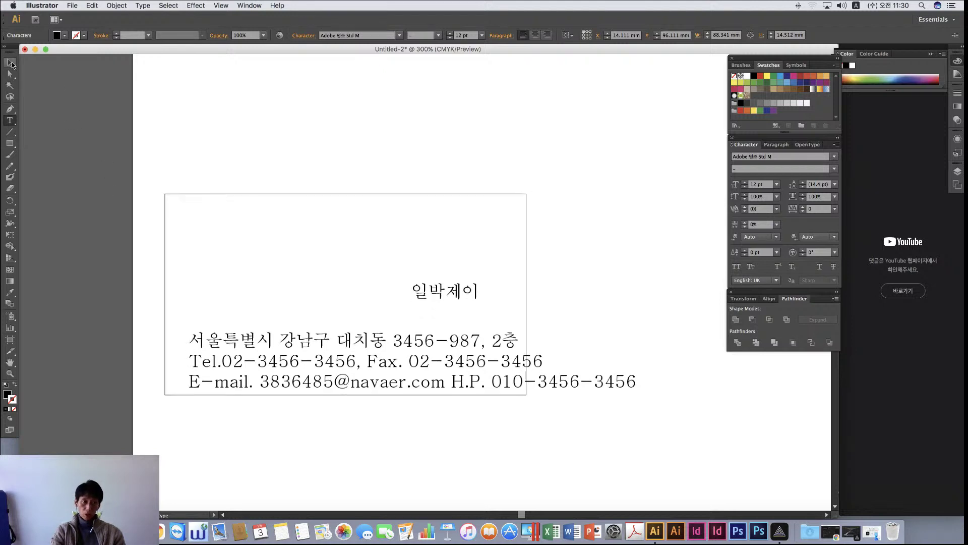
{"action": "left_click", "coordinate": [212, 338]}
{"action": "left_click", "coordinate": [441, 295]}
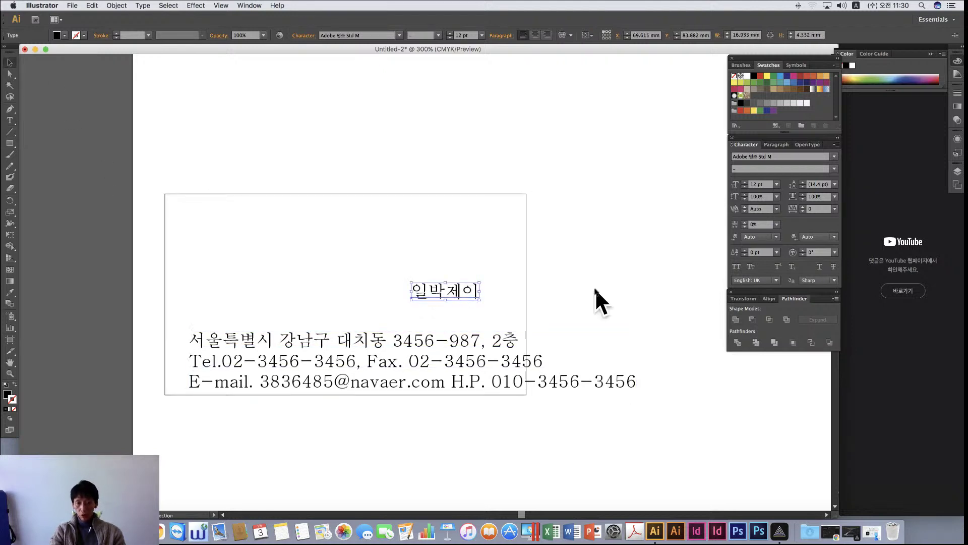
{"action": "left_click", "coordinate": [597, 301]}
{"action": "left_click_drag", "start_coordinate": [453, 291], "coordinate": [523, 297]}
Retype the duplicate as the second Korean name, correcting the mistyped letters
{"action": "double_click", "coordinate": [336, 291]}
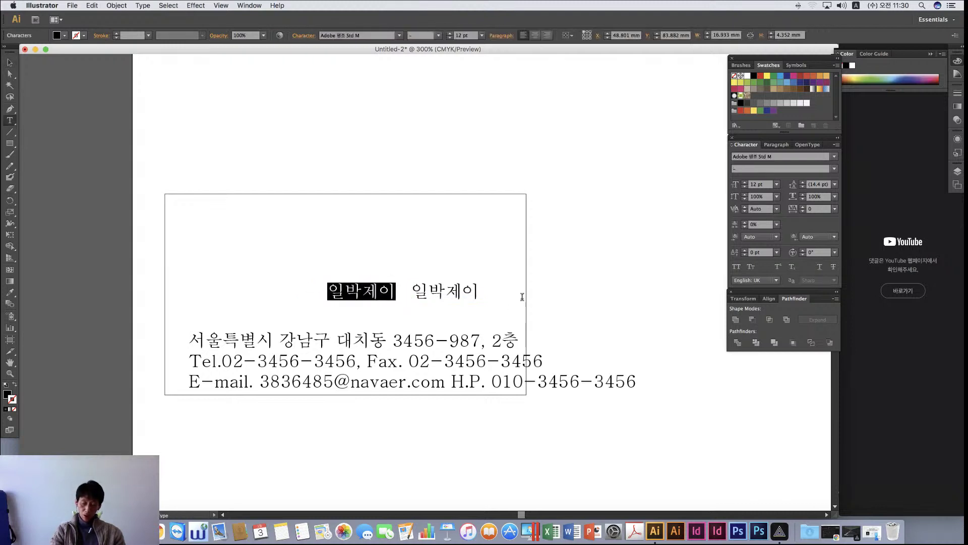
{"action": "type", "text": "qlwpdl"}
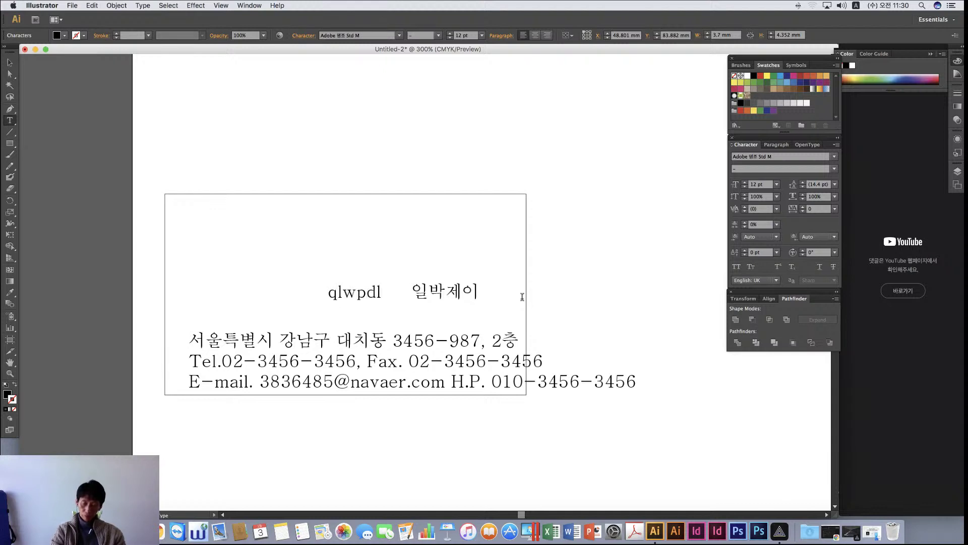
{"action": "key", "text": "BackSpace"}
{"action": "key", "text": "BackSpace"}
{"action": "key", "text": "BackSpace"}
{"action": "key", "text": "BackSpace"}
{"action": "key", "text": "BackSpace"}
{"action": "key", "text": "ctrl+space"}
{"action": "type", "text": "비제이"}
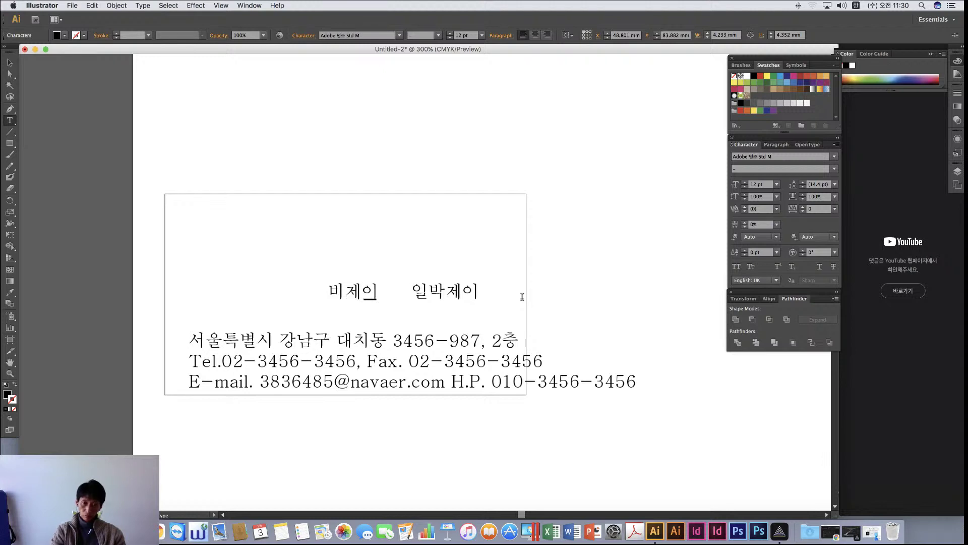
{"action": "key", "text": "BackSpace"}
{"action": "type", "text": "의"}
{"action": "scroll", "coordinate": [454, 262], "scroll_direction": "left", "scroll_amount": 10}
{"action": "scroll", "coordinate": [417, 250], "scroll_direction": "right", "scroll_amount": 10}
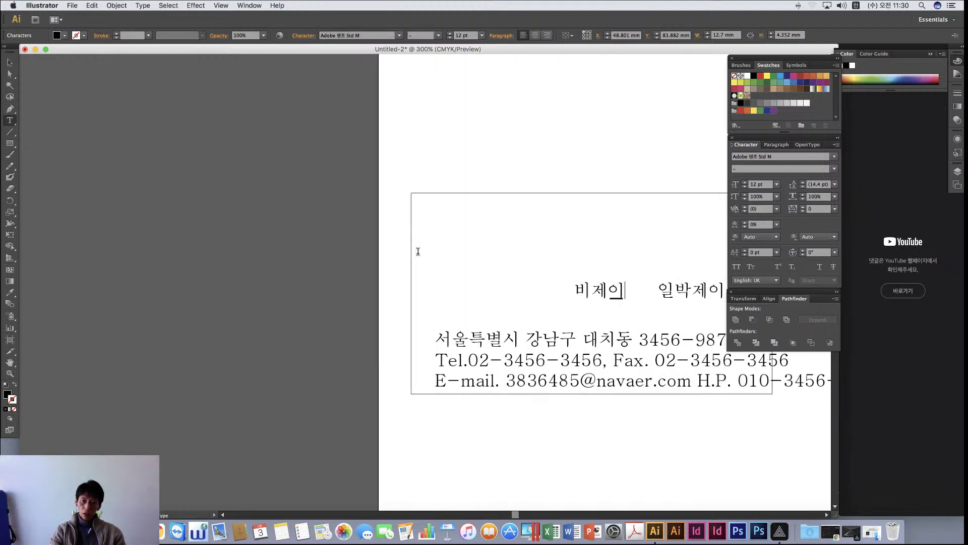
Rearrange the new name text and the original name back onto the card
{"action": "left_click", "coordinate": [11, 63]}
{"action": "left_click", "coordinate": [152, 172]}
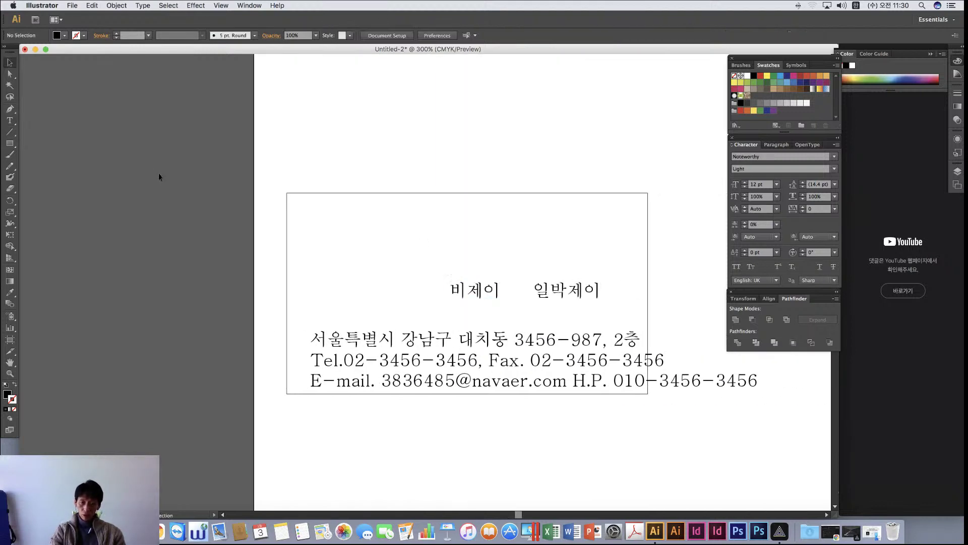
{"action": "scroll", "coordinate": [454, 302], "scroll_direction": "right", "scroll_amount": 5}
{"action": "left_click_drag", "start_coordinate": [427, 296], "coordinate": [588, 170]}
{"action": "left_click_drag", "start_coordinate": [358, 290], "coordinate": [500, 156]}
{"action": "left_click", "coordinate": [579, 307]}
{"action": "left_click", "coordinate": [381, 349]}
{"action": "left_click_drag", "start_coordinate": [633, 180], "coordinate": [495, 270]}
{"action": "left_click", "coordinate": [631, 266]}
{"action": "left_click_drag", "start_coordinate": [510, 159], "coordinate": [398, 282]}
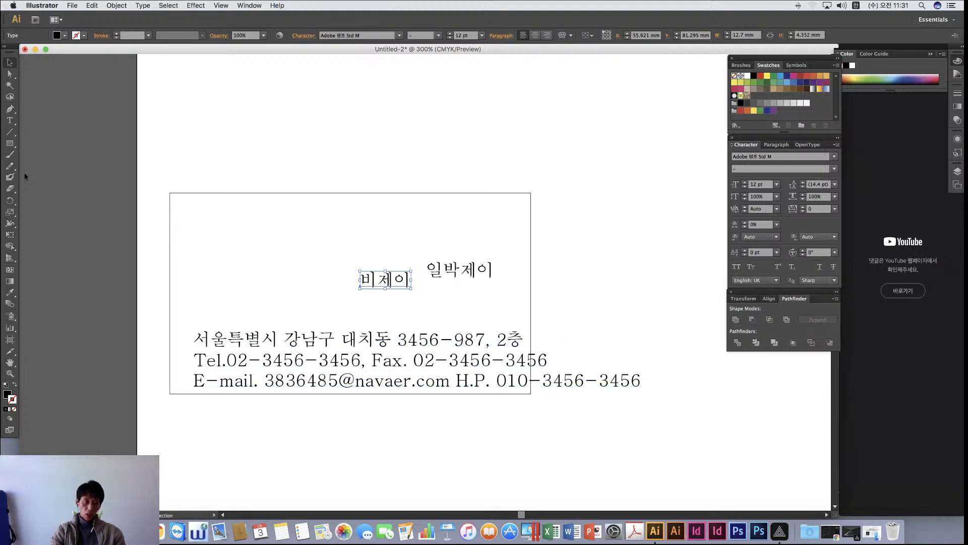
Duplicate the second name text toward the upper left and retype the copy as 'B'
{"action": "left_click", "coordinate": [9, 120]}
{"action": "left_click", "coordinate": [9, 61]}
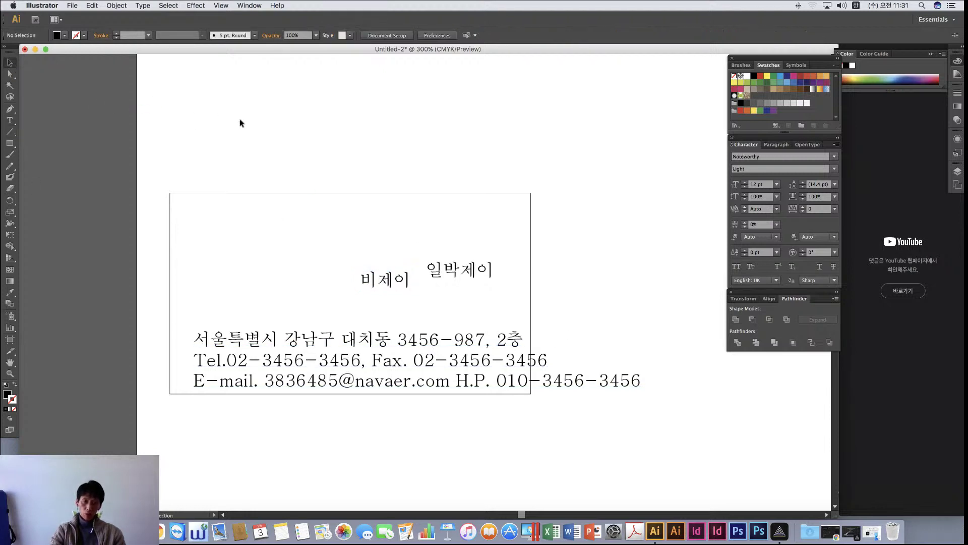
{"action": "left_click_drag", "start_coordinate": [373, 278], "coordinate": [230, 252]}
{"action": "double_click", "coordinate": [229, 251]}
{"action": "key", "text": "super+a"}
{"action": "type", "text": "B"}
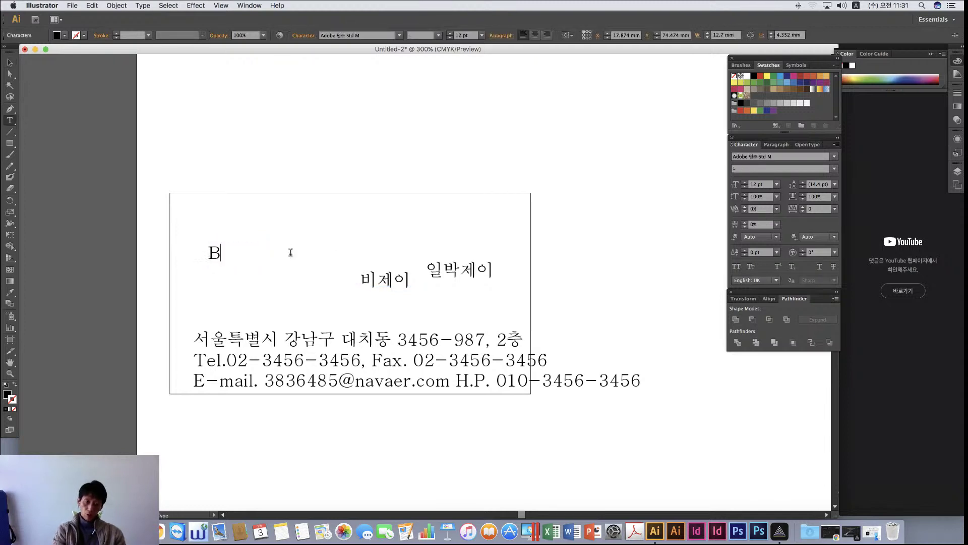
{"action": "left_click", "coordinate": [9, 61]}
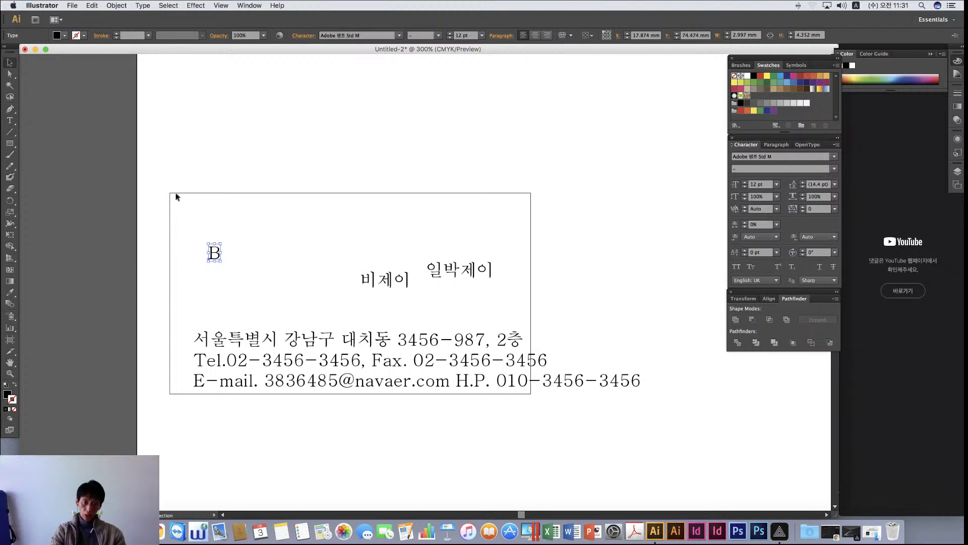
Enlarge the B to about 39 pt and place it at the card's upper left
{"action": "left_click_drag", "start_coordinate": [220, 260], "coordinate": [302, 299]}
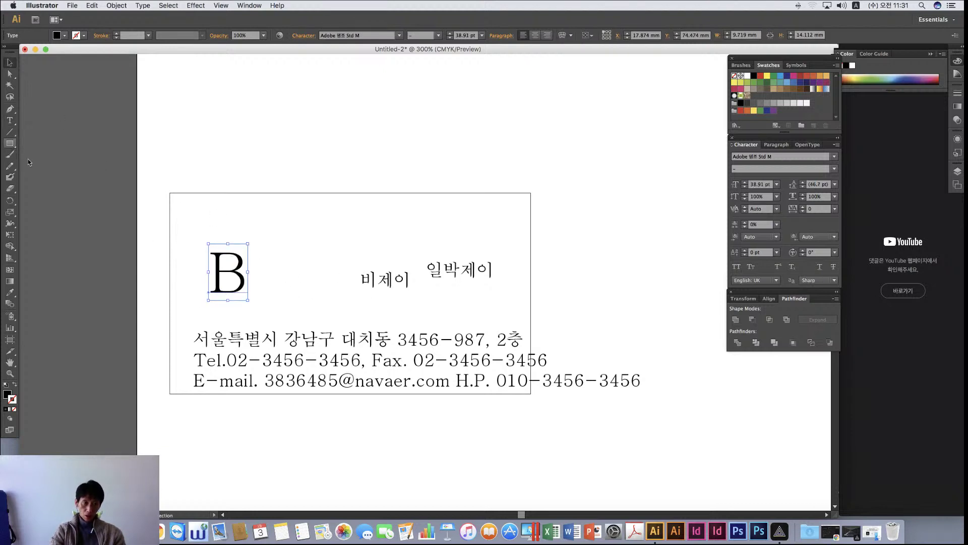
{"action": "left_click", "coordinate": [277, 287]}
{"action": "left_click_drag", "start_coordinate": [243, 282], "coordinate": [231, 263]}
{"action": "left_click", "coordinate": [298, 262]}
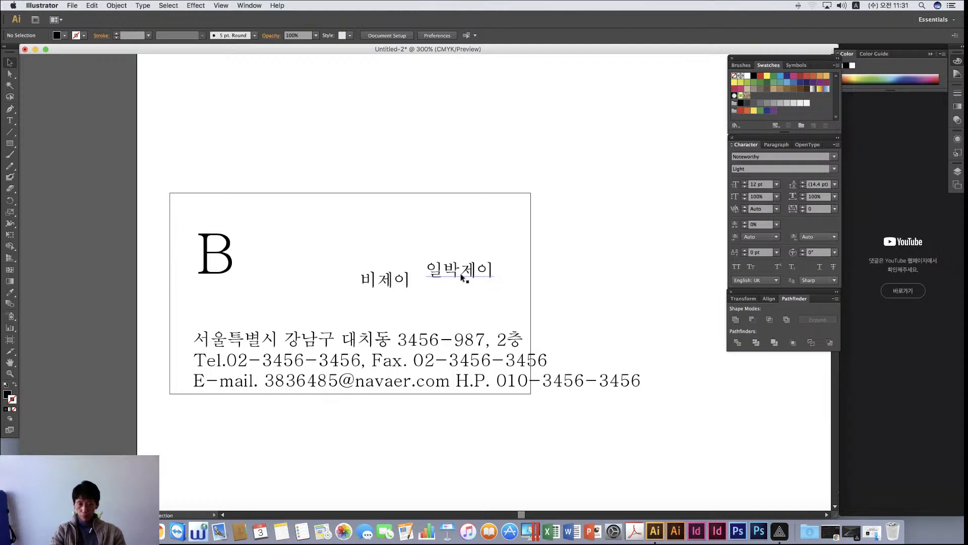
Line up the two name texts, stacked one above the other on the right
{"action": "left_click_drag", "start_coordinate": [461, 278], "coordinate": [457, 298]}
{"action": "left_click", "coordinate": [555, 281]}
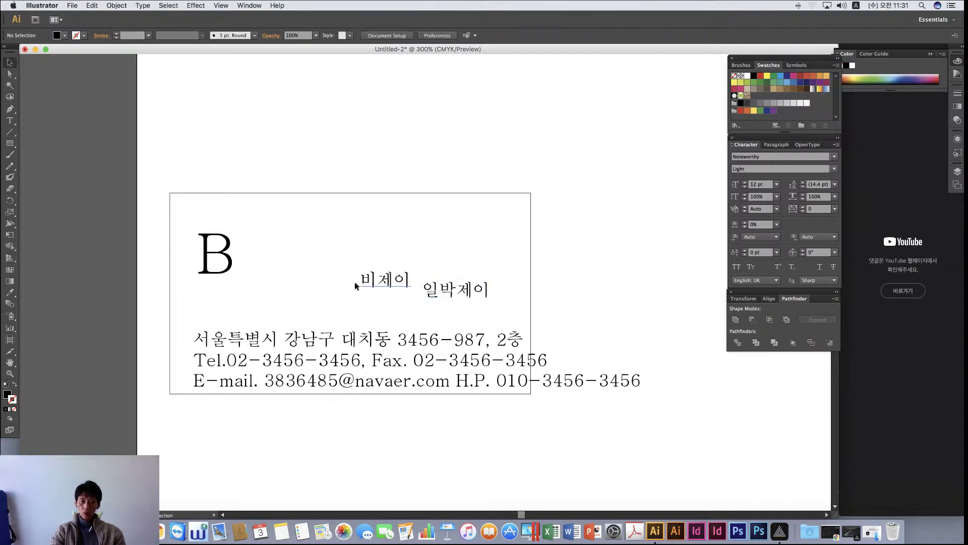
{"action": "left_click_drag", "start_coordinate": [387, 283], "coordinate": [463, 265]}
{"action": "left_click", "coordinate": [586, 293]}
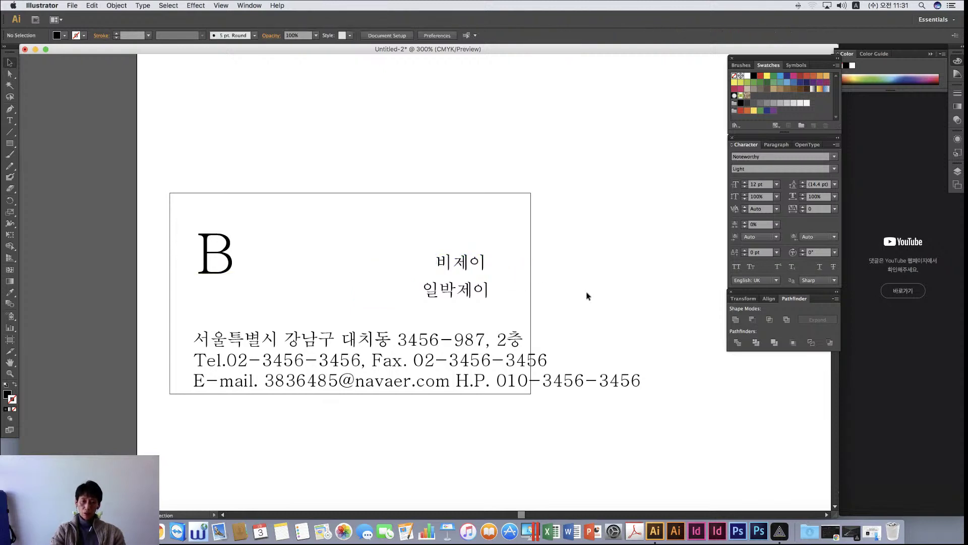
{"action": "left_click", "coordinate": [282, 348]}
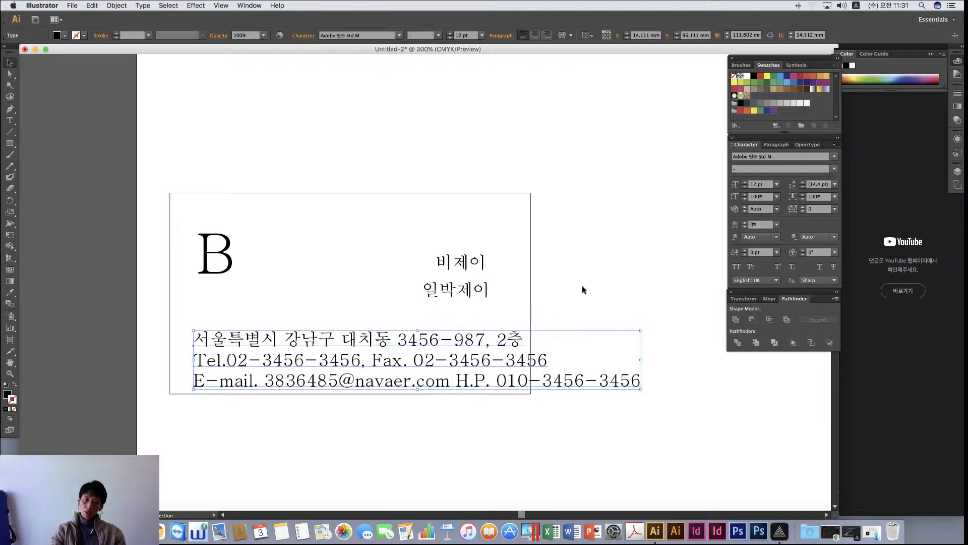
{"action": "scroll", "coordinate": [583, 287], "scroll_direction": "right", "scroll_amount": 5}
{"action": "scroll", "coordinate": [558, 284], "scroll_direction": "down", "scroll_amount": 3}
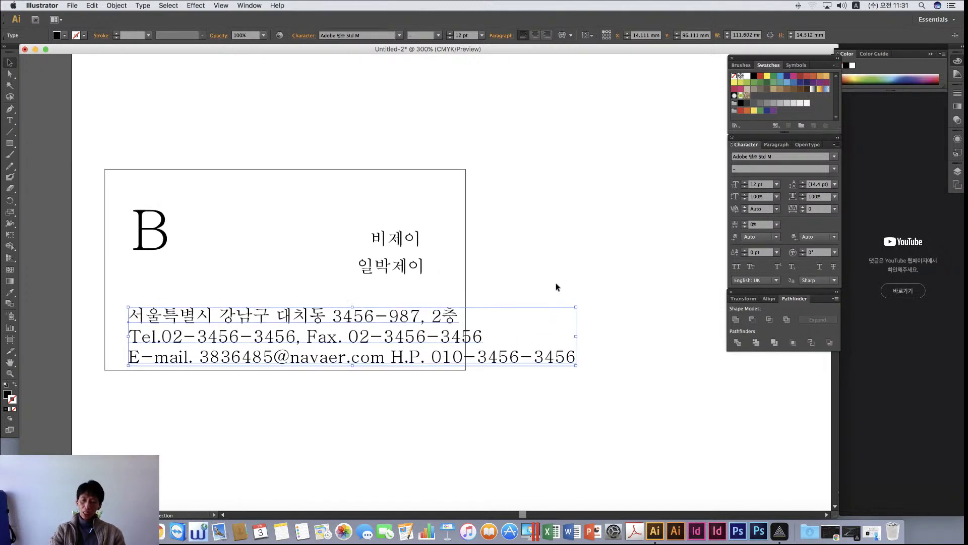
{"action": "scroll", "coordinate": [557, 287], "scroll_direction": "up", "scroll_amount": 3}
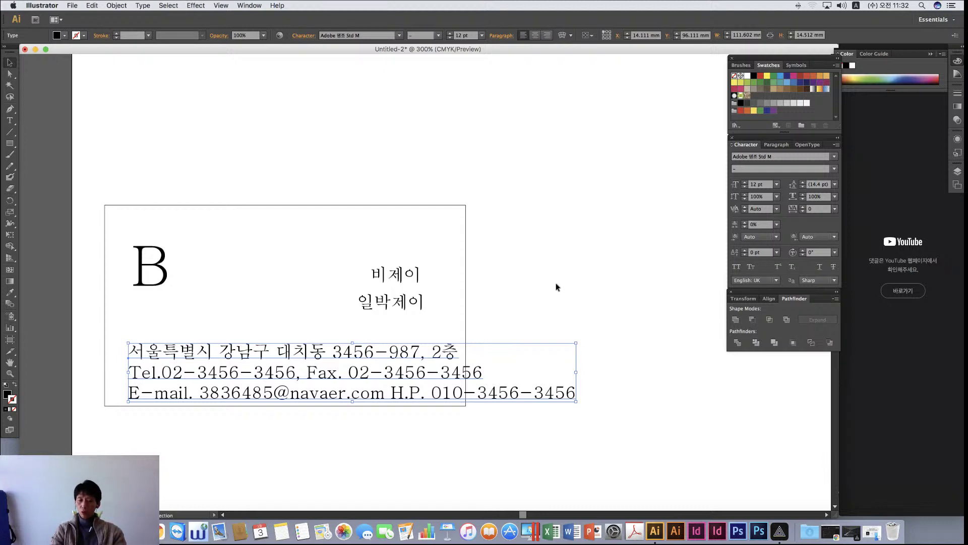
{"action": "left_click", "coordinate": [394, 309]}
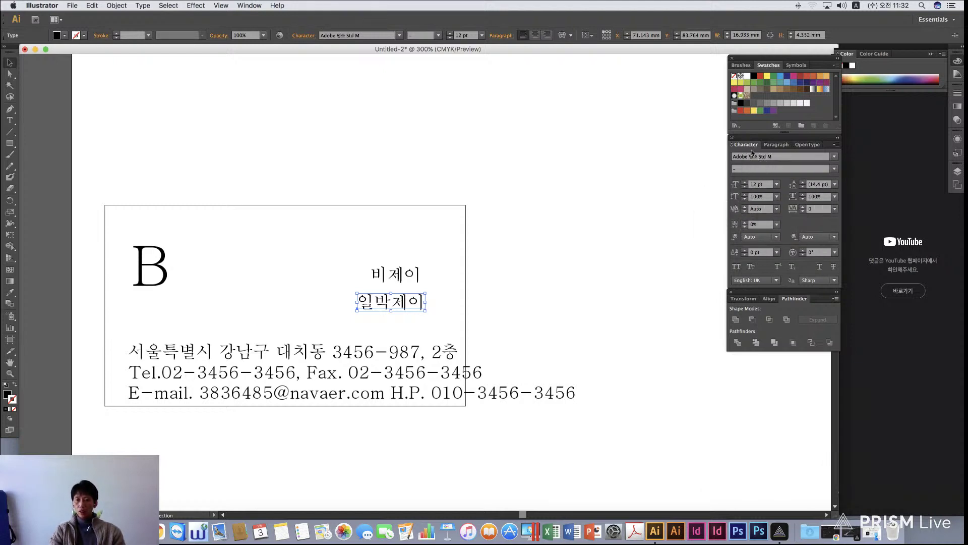
{"action": "left_click", "coordinate": [250, 5]}
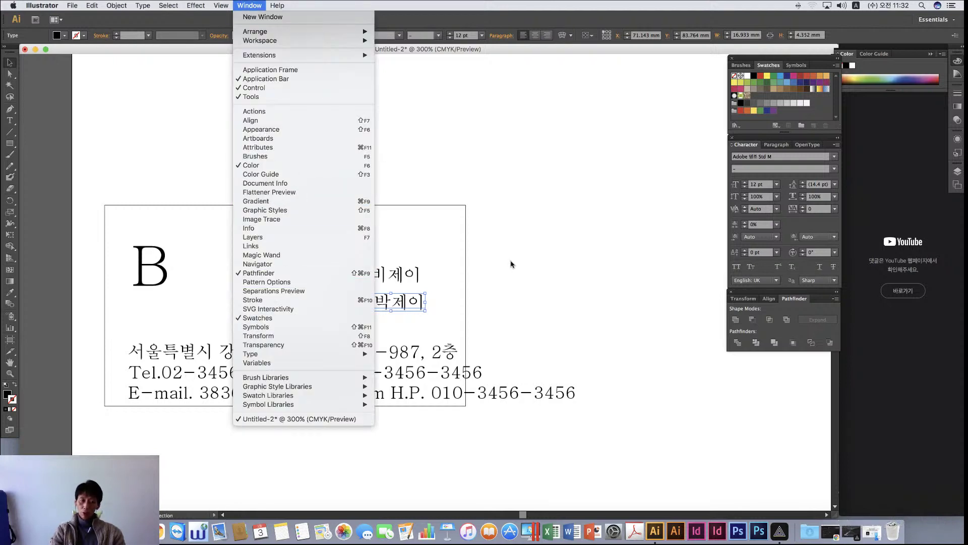
{"action": "mouse_move", "coordinate": [256, 351]}
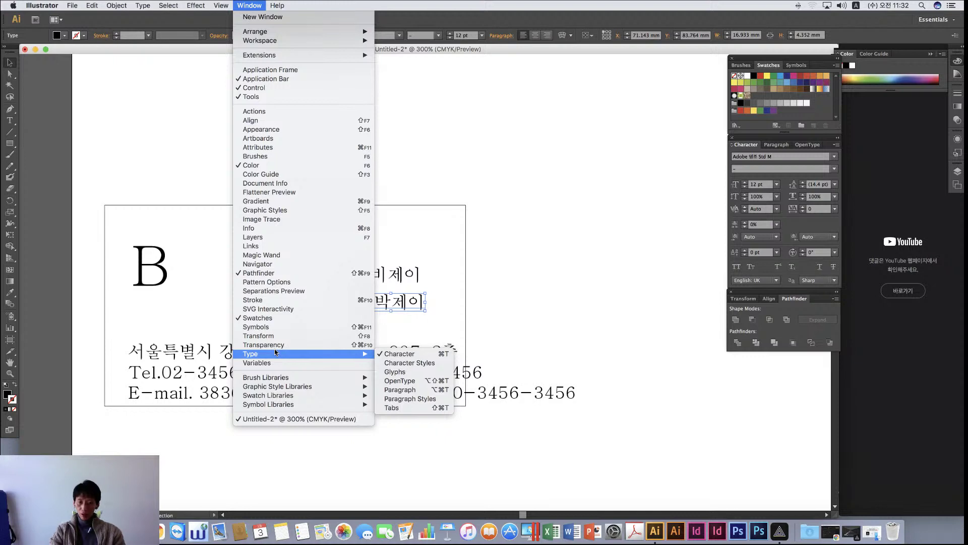
{"action": "left_click", "coordinate": [400, 354]}
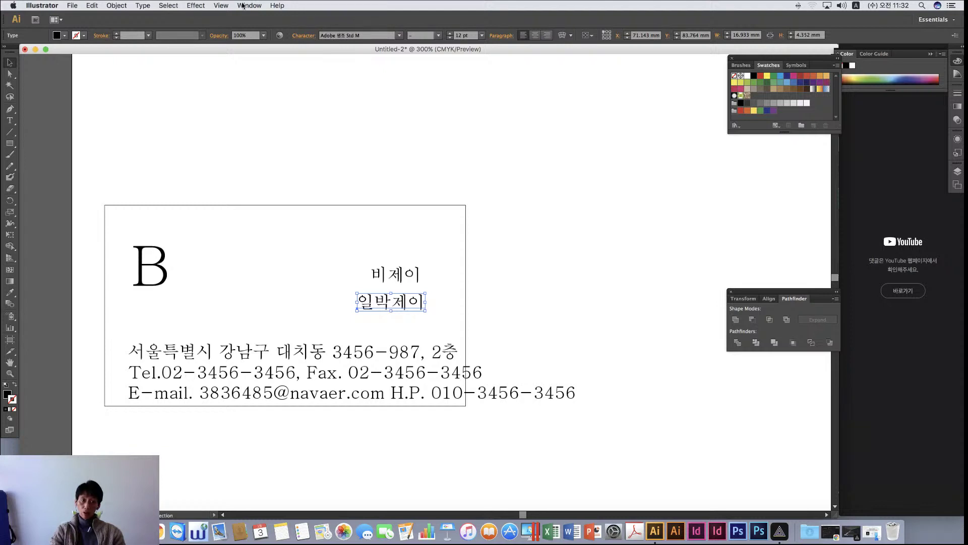
{"action": "left_click", "coordinate": [249, 6]}
{"action": "mouse_move", "coordinate": [363, 359]}
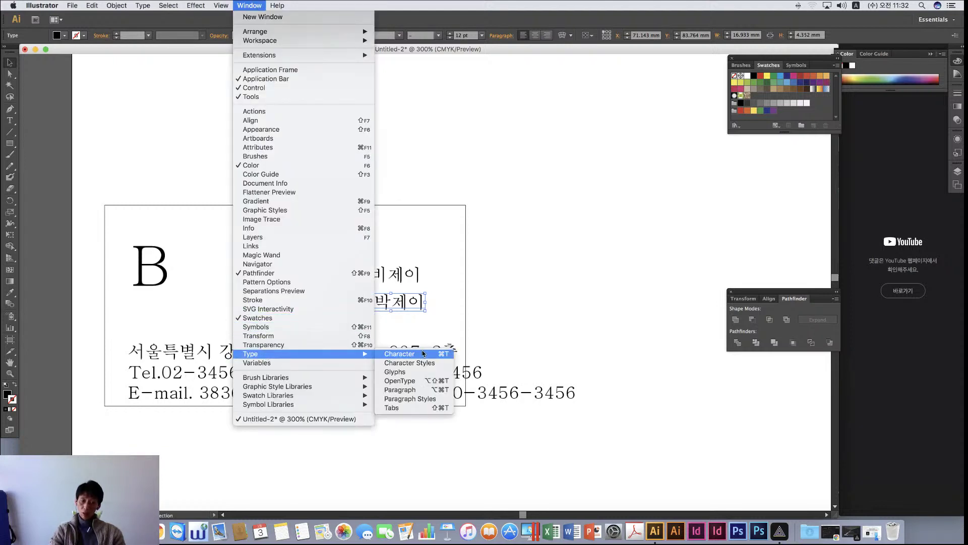
{"action": "left_click", "coordinate": [407, 355]}
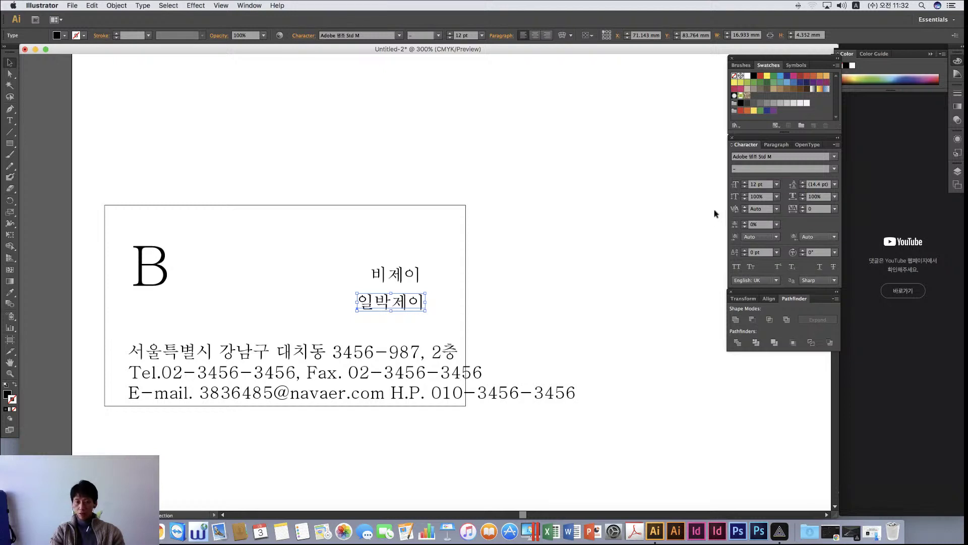
Set the name text to the Yoon 윤고딕100Std font at 11 pt
{"action": "left_click", "coordinate": [835, 157]}
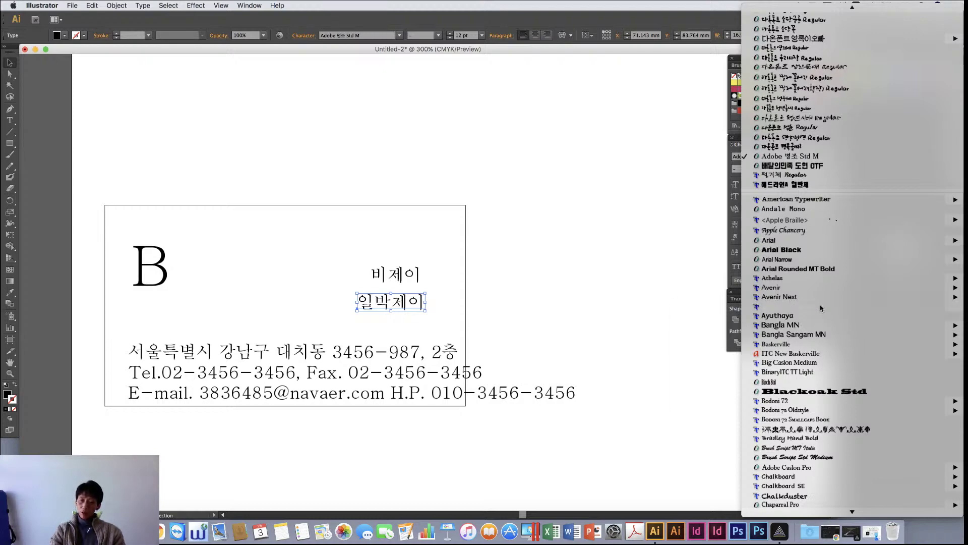
{"action": "scroll", "coordinate": [815, 308], "scroll_direction": "up", "scroll_amount": 15}
{"action": "scroll", "coordinate": [822, 308], "scroll_direction": "up", "scroll_amount": 5}
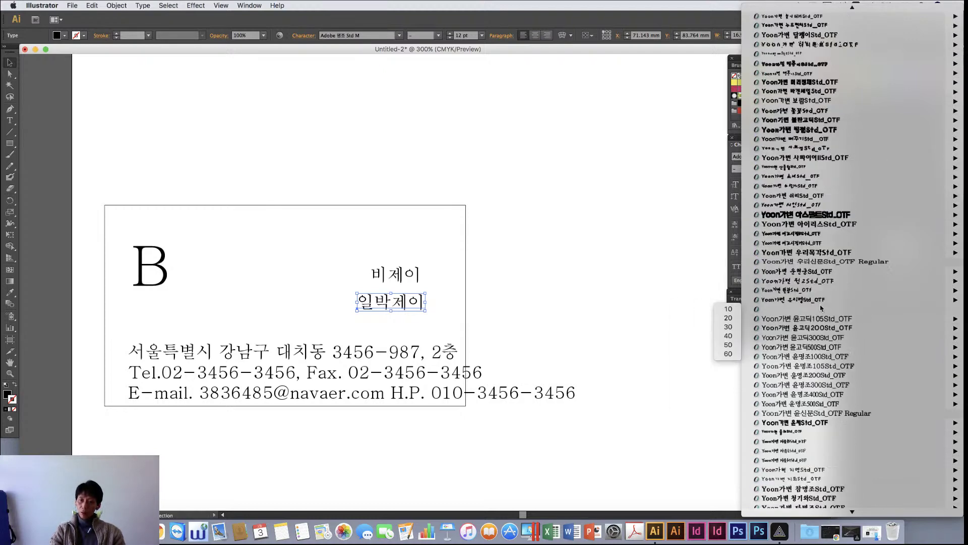
{"action": "mouse_move", "coordinate": [804, 316]}
{"action": "left_click", "coordinate": [729, 309]}
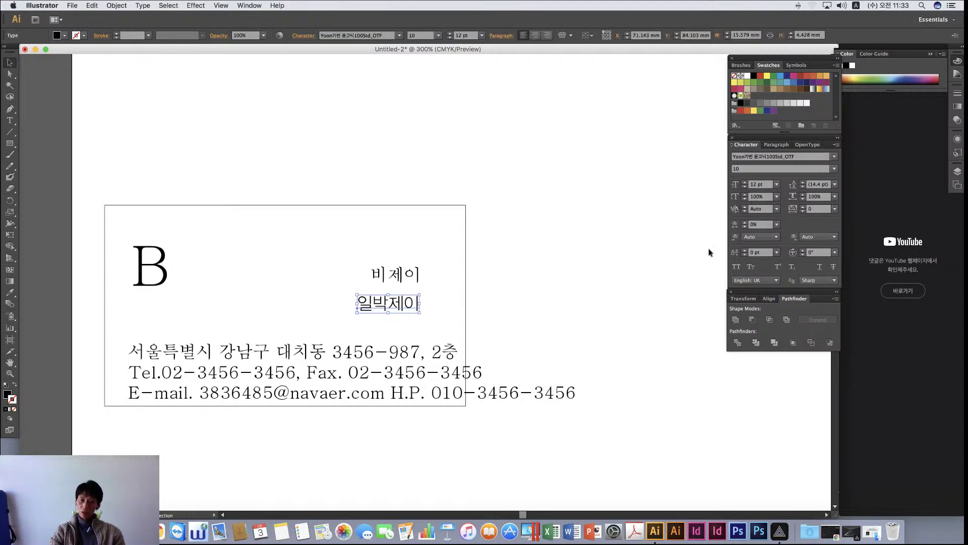
{"action": "left_click", "coordinate": [769, 184]}
{"action": "type", "text": "11"}
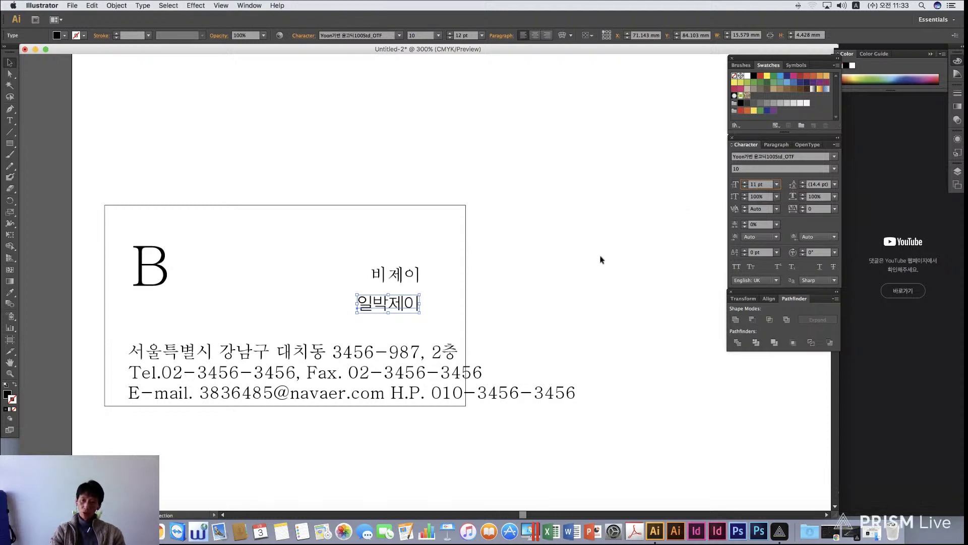
{"action": "key", "text": "Return"}
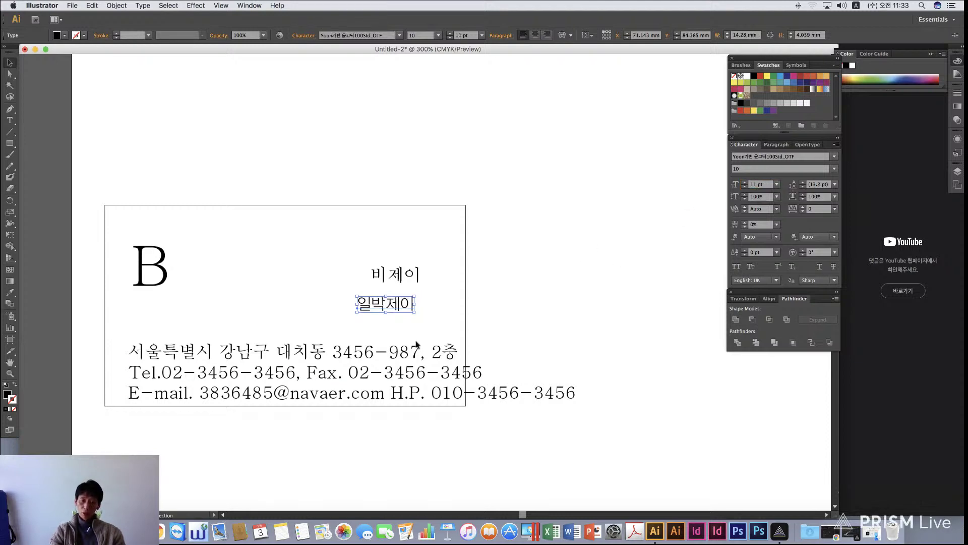
Shift the name line slightly to the right and reselect it
{"action": "left_click", "coordinate": [446, 317]}
{"action": "scroll", "coordinate": [535, 299], "scroll_direction": "down", "scroll_amount": 2}
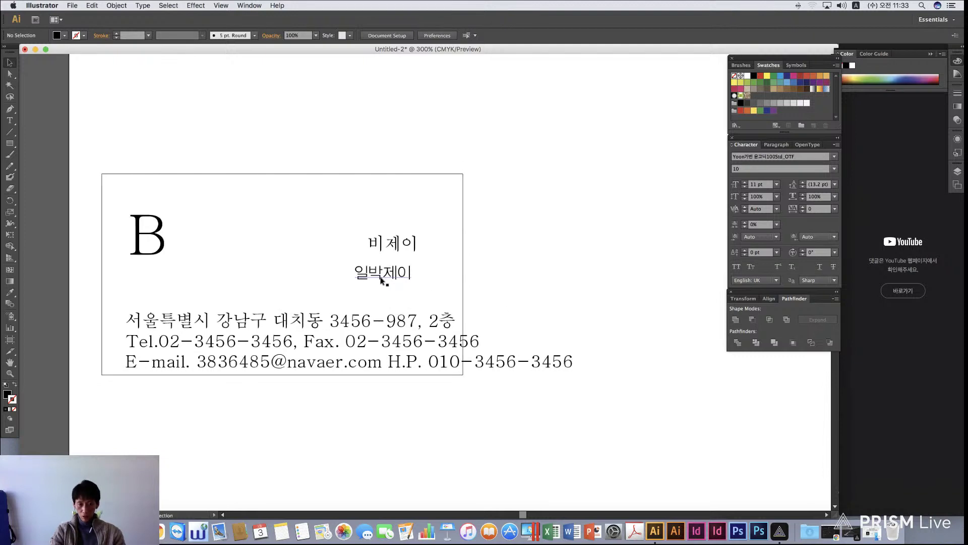
{"action": "left_click_drag", "start_coordinate": [391, 281], "coordinate": [416, 281]}
{"action": "left_click", "coordinate": [575, 288]}
{"action": "left_click", "coordinate": [417, 277]}
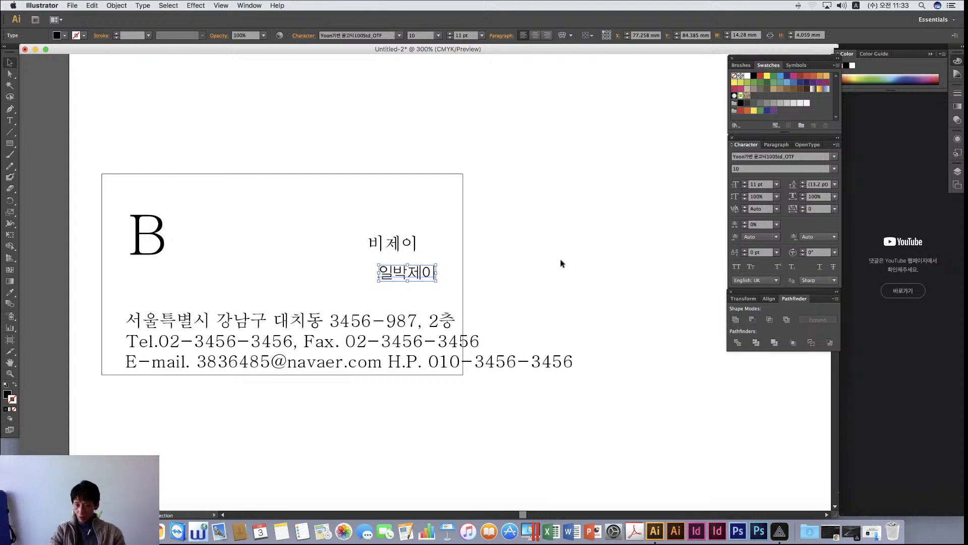
Select the second name text together with the contact lines
{"action": "left_click", "coordinate": [397, 248]}
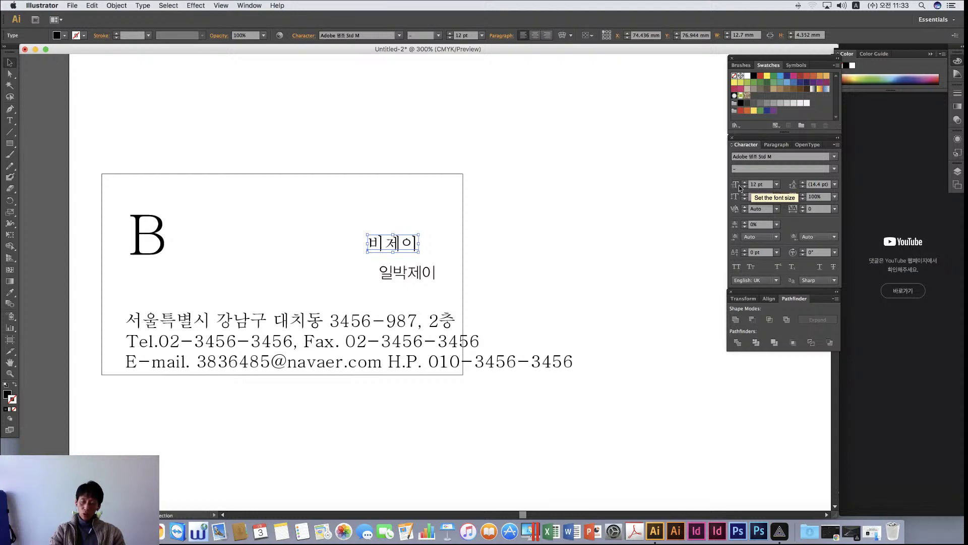
{"action": "left_click", "coordinate": [403, 277]}
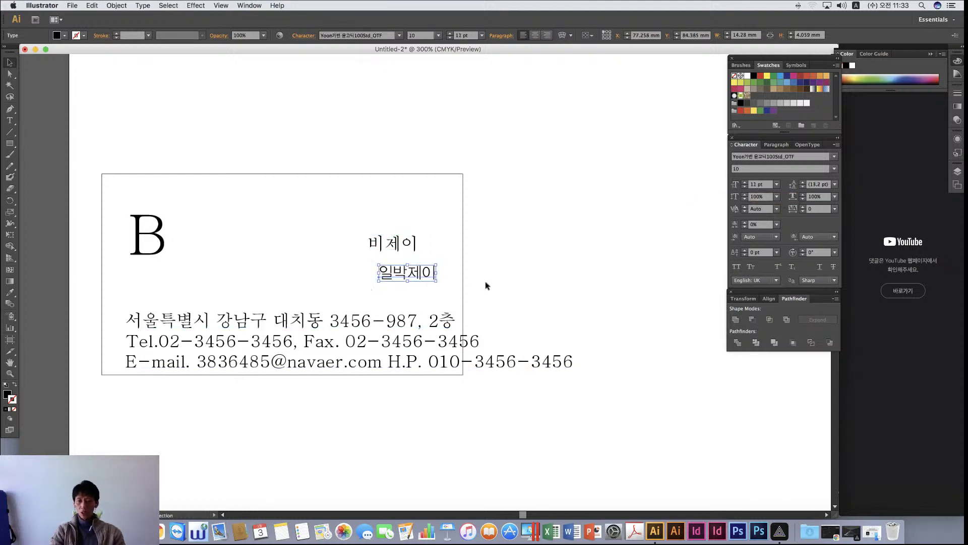
{"action": "scroll", "coordinate": [486, 282], "scroll_direction": "left", "scroll_amount": 1}
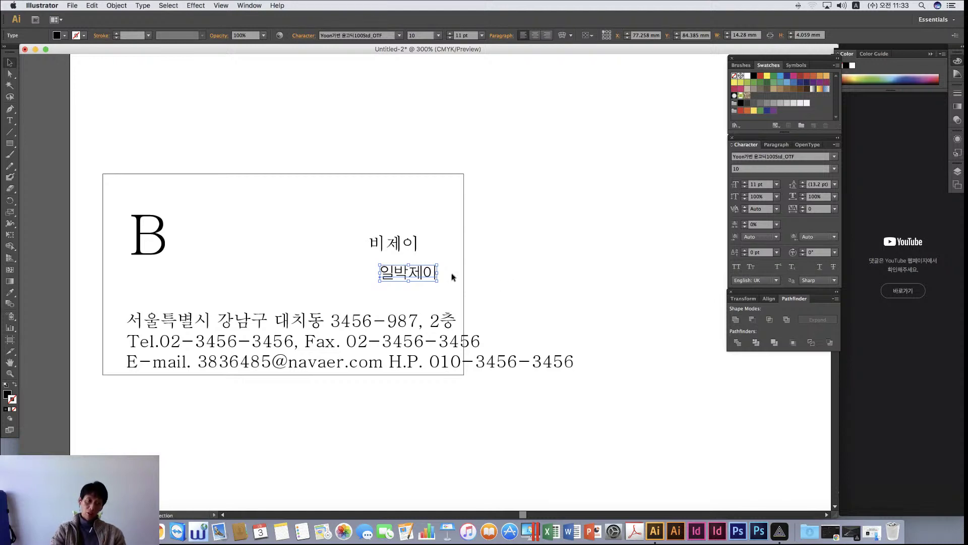
{"action": "scroll", "coordinate": [380, 273], "scroll_direction": "left", "scroll_amount": 1}
{"action": "scroll", "coordinate": [380, 272], "scroll_direction": "down", "scroll_amount": 1}
{"action": "left_click", "coordinate": [404, 237]}
{"action": "left_click", "coordinate": [244, 327], "text": "shift"}
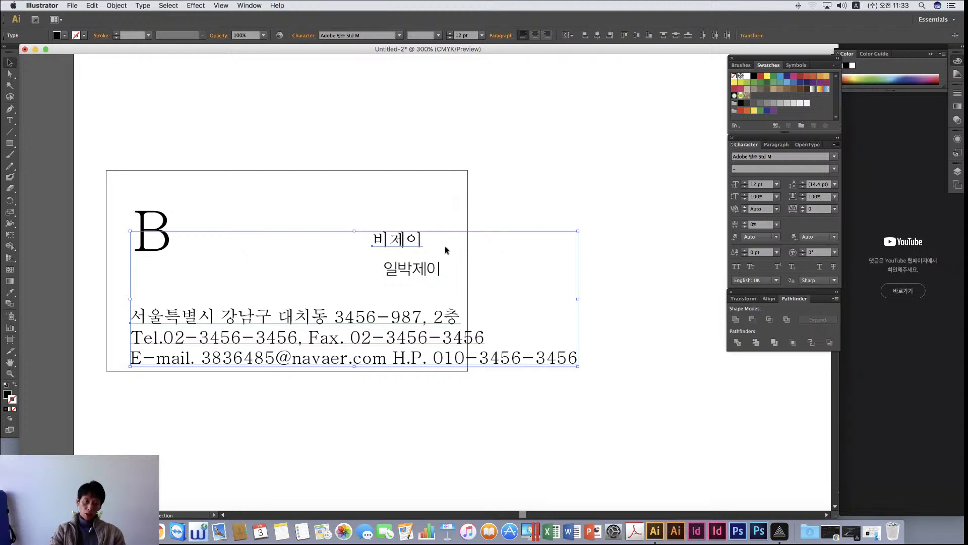
Eyedrop the name's Yoon gothic 11 pt style onto them, then add the name to the selection
{"action": "left_click", "coordinate": [8, 293]}
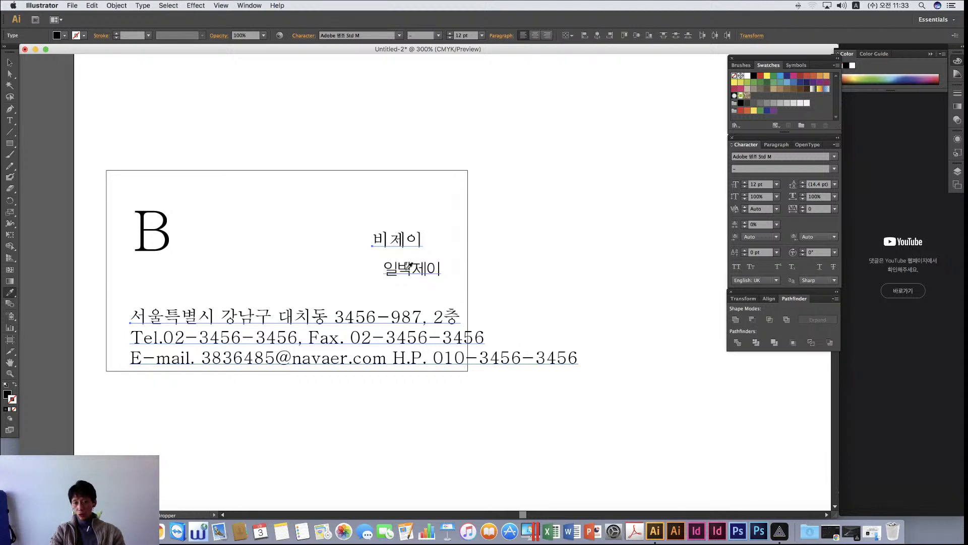
{"action": "left_click", "coordinate": [409, 265]}
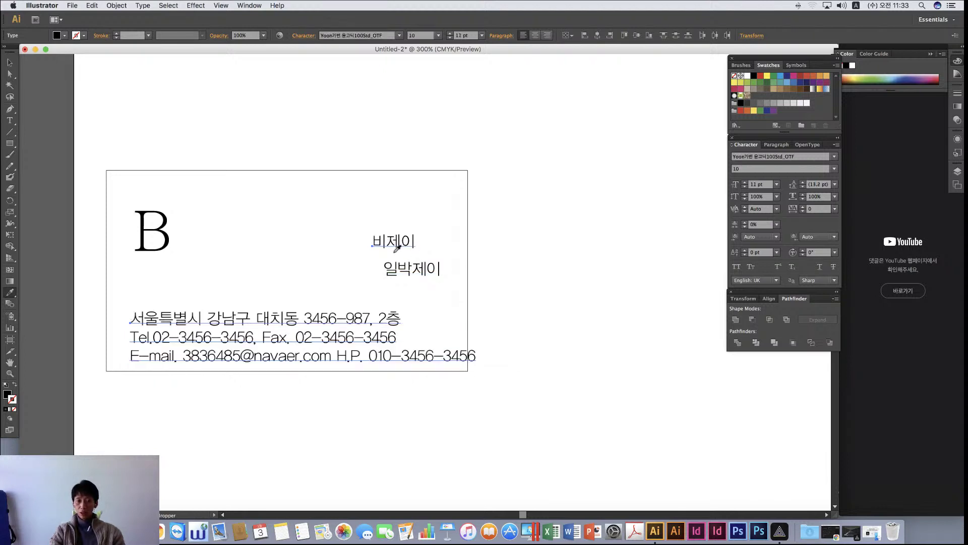
{"action": "key", "text": "super+z"}
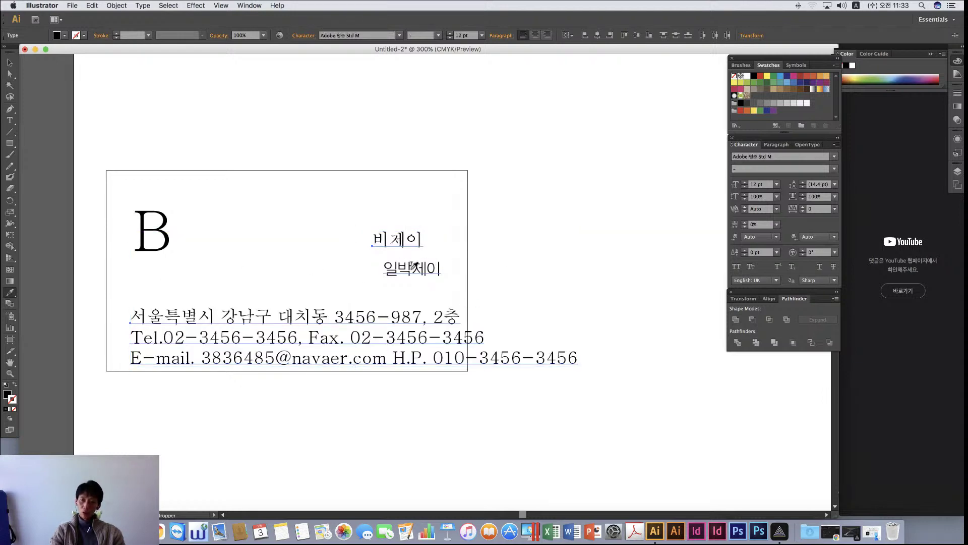
{"action": "scroll", "coordinate": [414, 265], "scroll_direction": "left", "scroll_amount": 1}
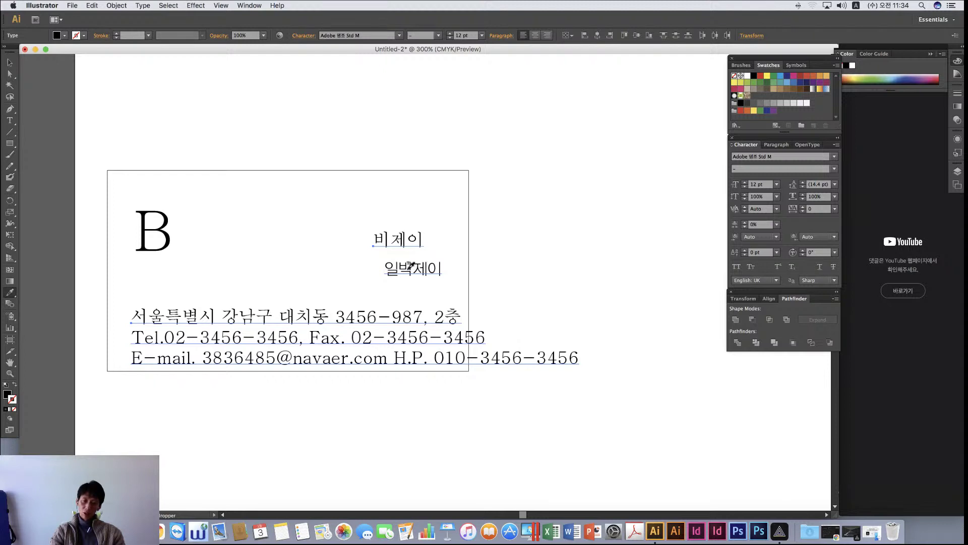
{"action": "left_click", "coordinate": [410, 265]}
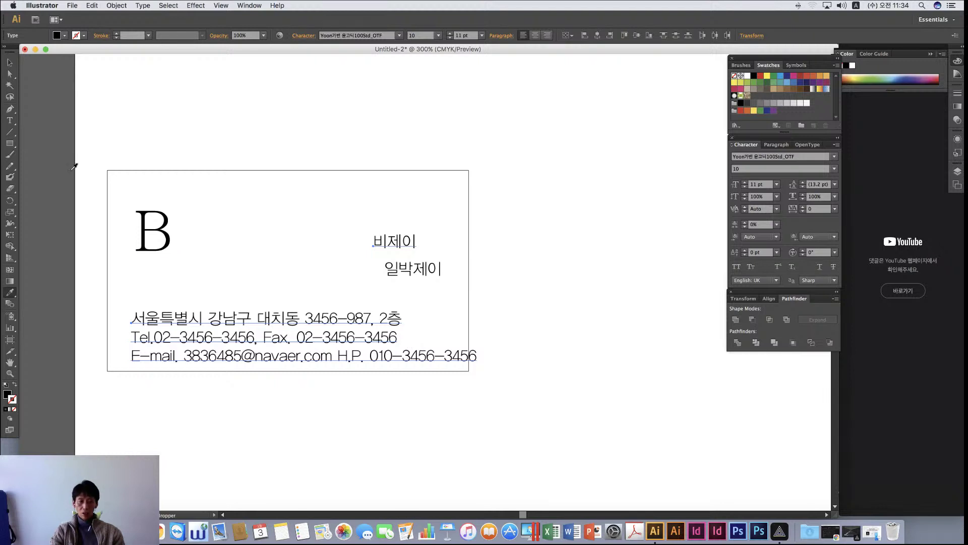
{"action": "left_click", "coordinate": [10, 63]}
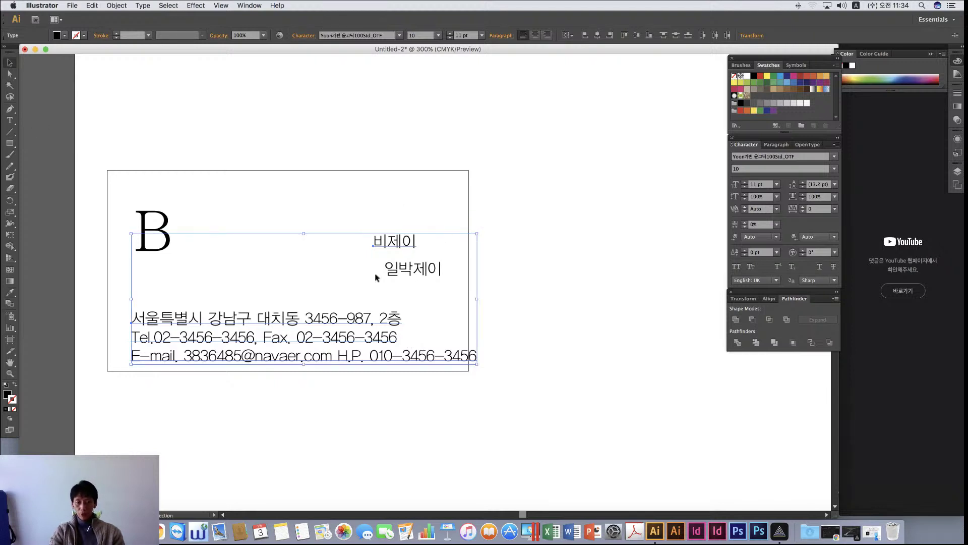
{"action": "left_click", "coordinate": [411, 268], "text": "shift"}
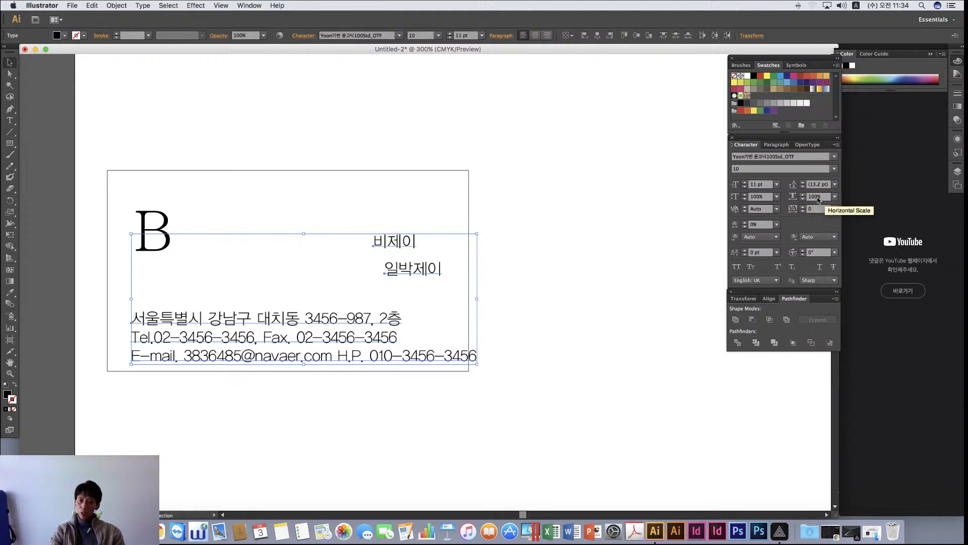
Set the selected card text's horizontal scale to 95% in the Character panel
{"action": "left_click", "coordinate": [812, 198]}
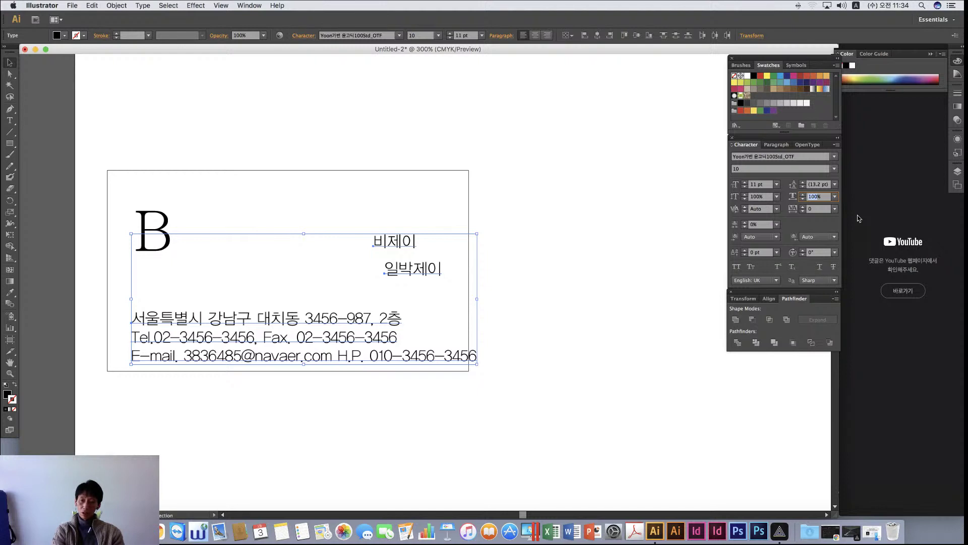
{"action": "type", "text": "95"}
{"action": "key", "text": "Return"}
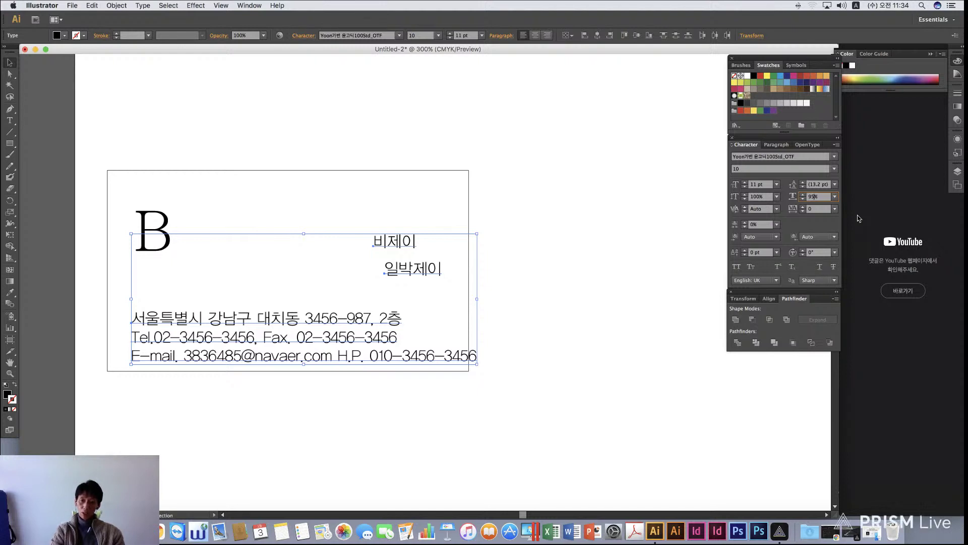
{"action": "key", "text": "Tab"}
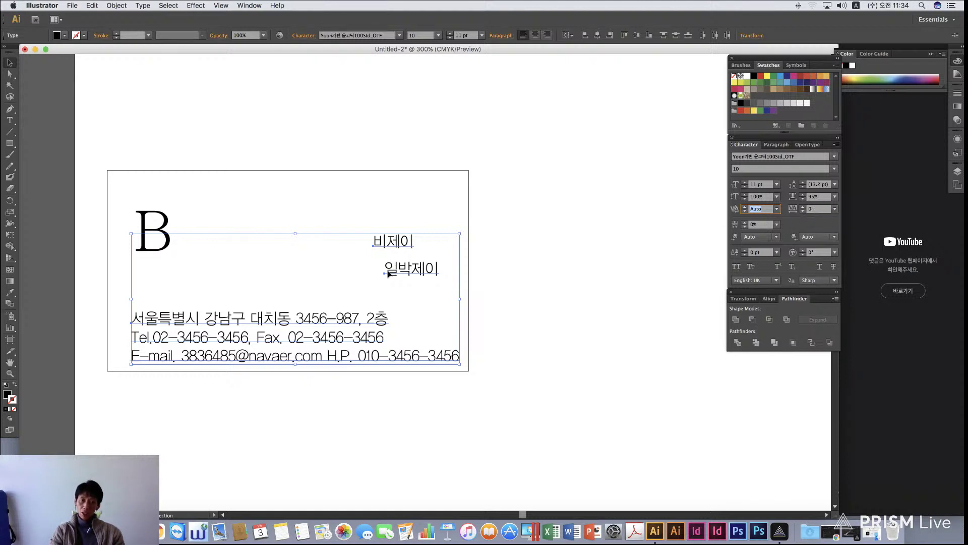
Try tracking values -30 and 0, then settle on 30 for the card's text
{"action": "left_click", "coordinate": [813, 209]}
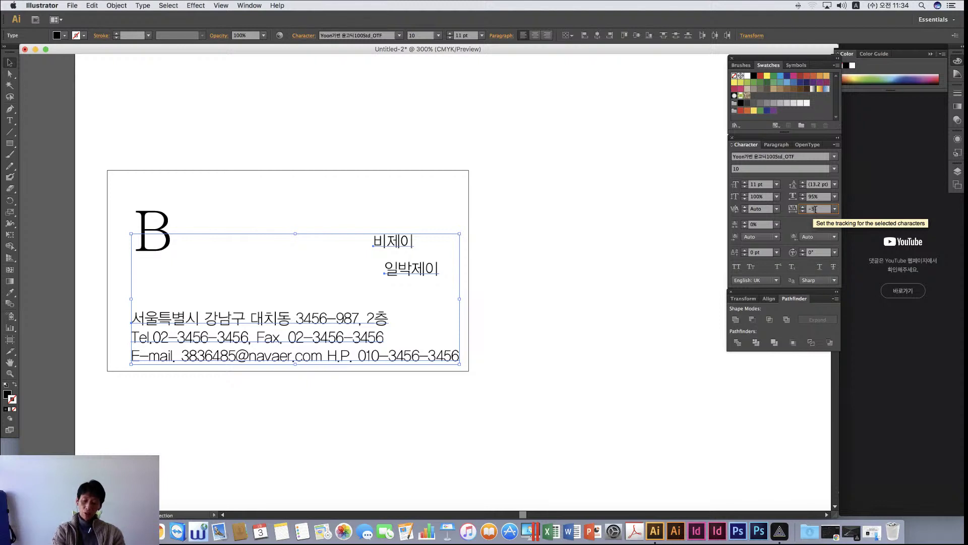
{"action": "type", "text": "-30"}
{"action": "key", "text": "Return"}
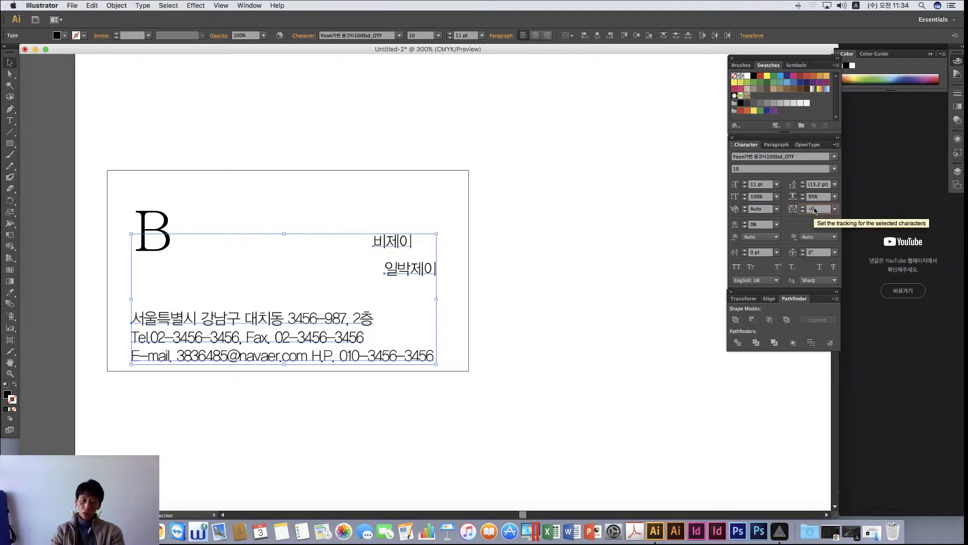
{"action": "type", "text": "0"}
{"action": "key", "text": "Return"}
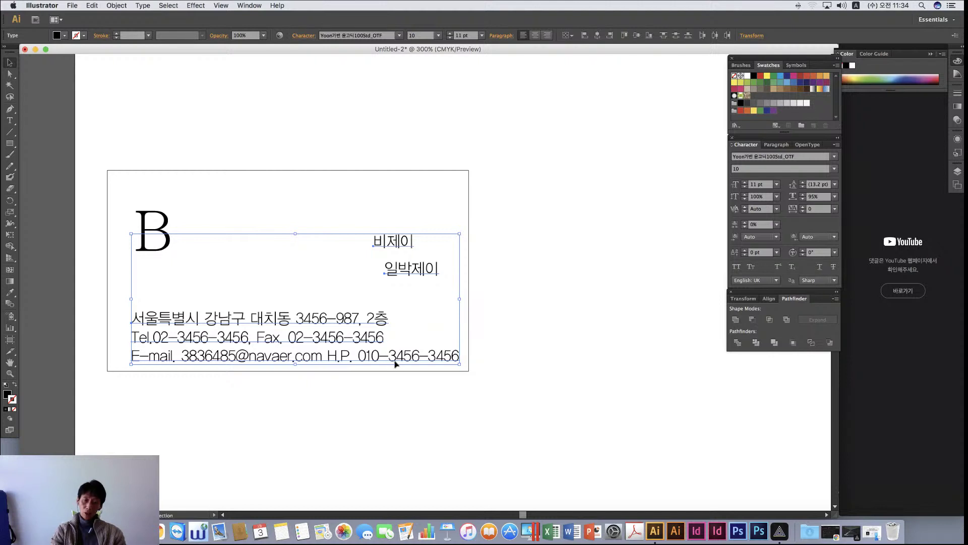
{"action": "left_click", "coordinate": [811, 210]}
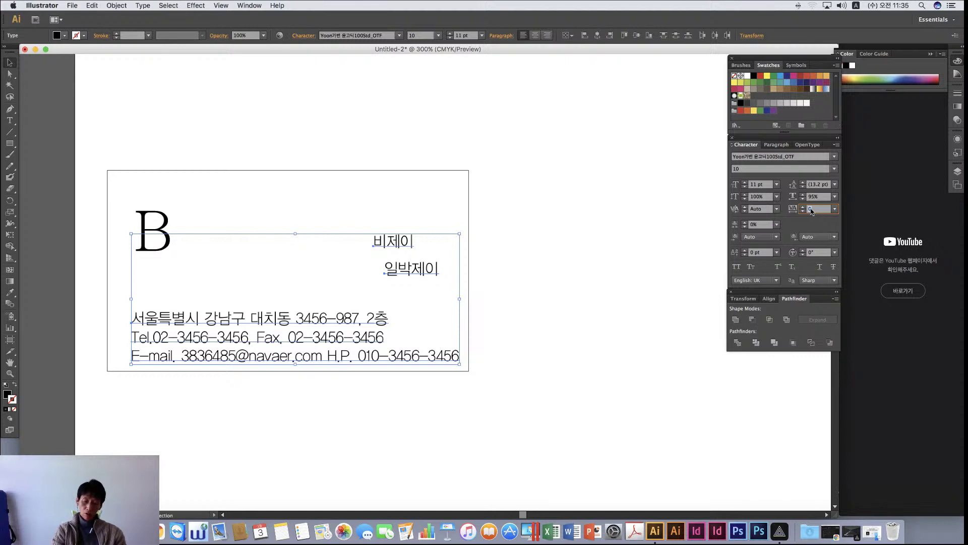
{"action": "key", "text": "Return"}
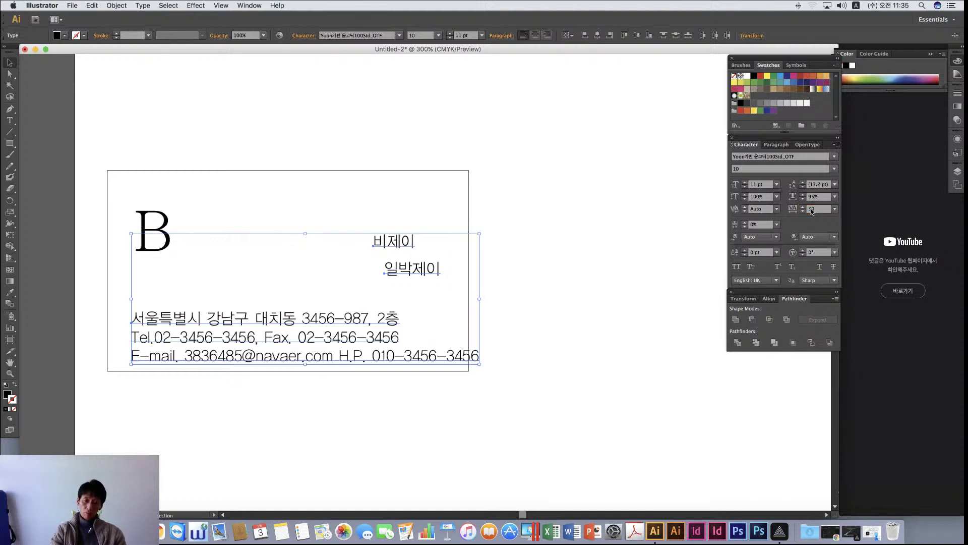
{"action": "left_click", "coordinate": [565, 349]}
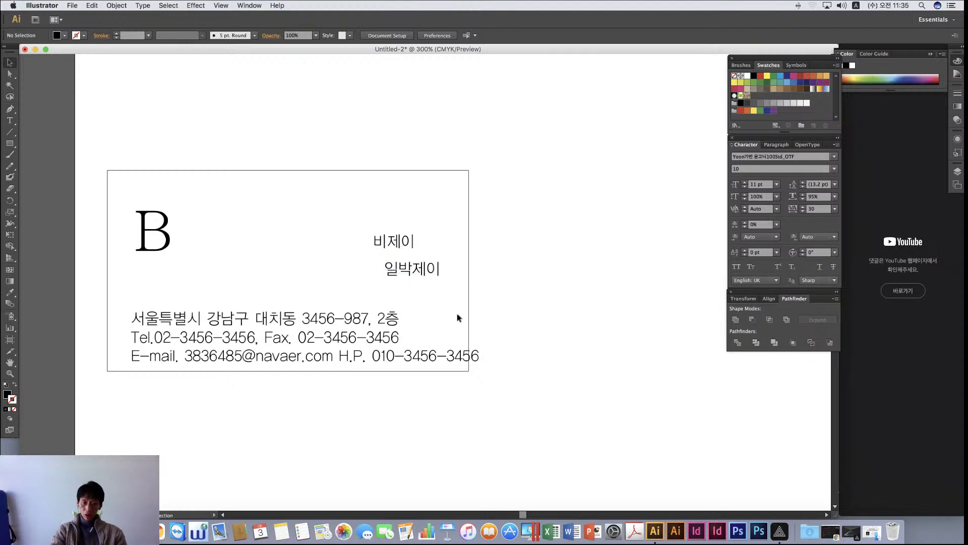
Set the contact block to 7 pt and nudge it slightly down on the card
{"action": "left_click", "coordinate": [335, 328]}
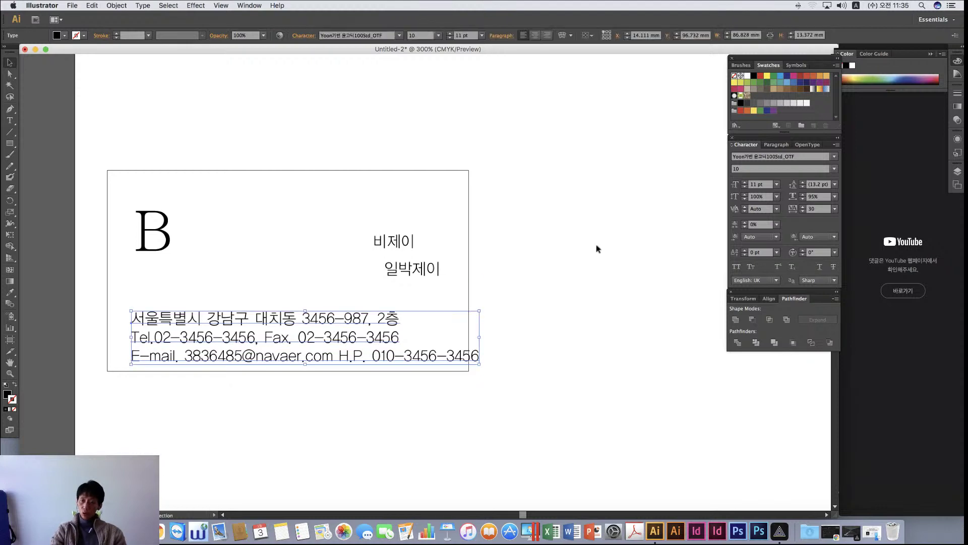
{"action": "left_click", "coordinate": [753, 184]}
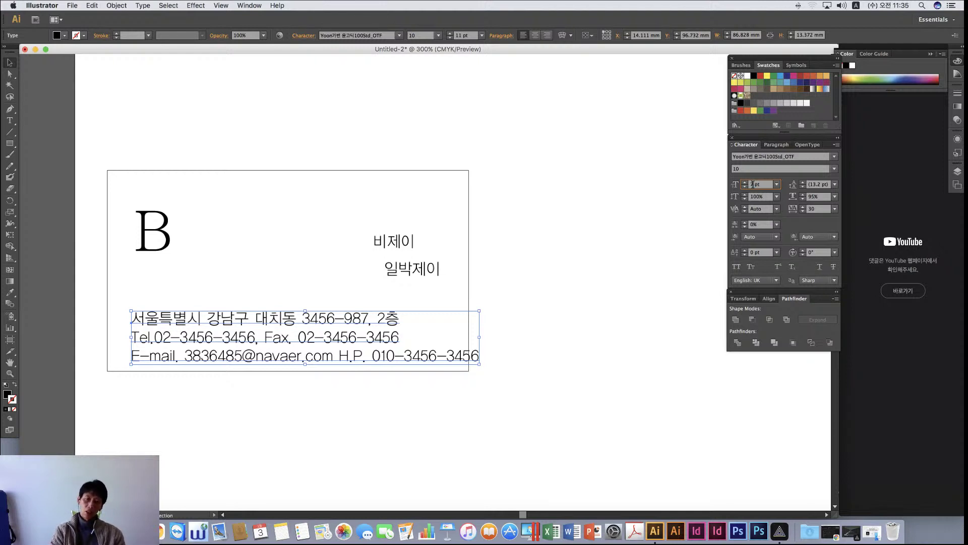
{"action": "key", "text": "Return"}
{"action": "left_click", "coordinate": [512, 383]}
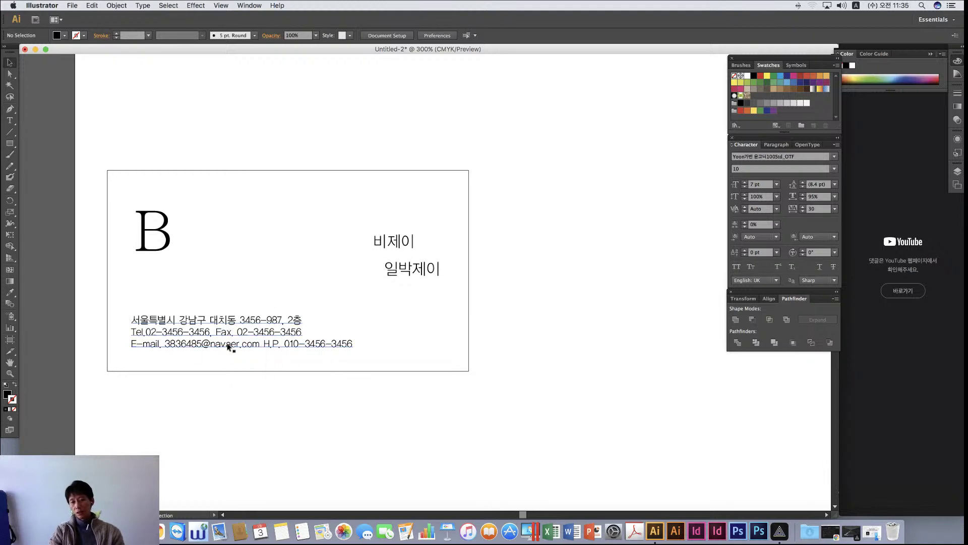
{"action": "left_click_drag", "start_coordinate": [232, 347], "coordinate": [231, 351]}
{"action": "left_click", "coordinate": [497, 380]}
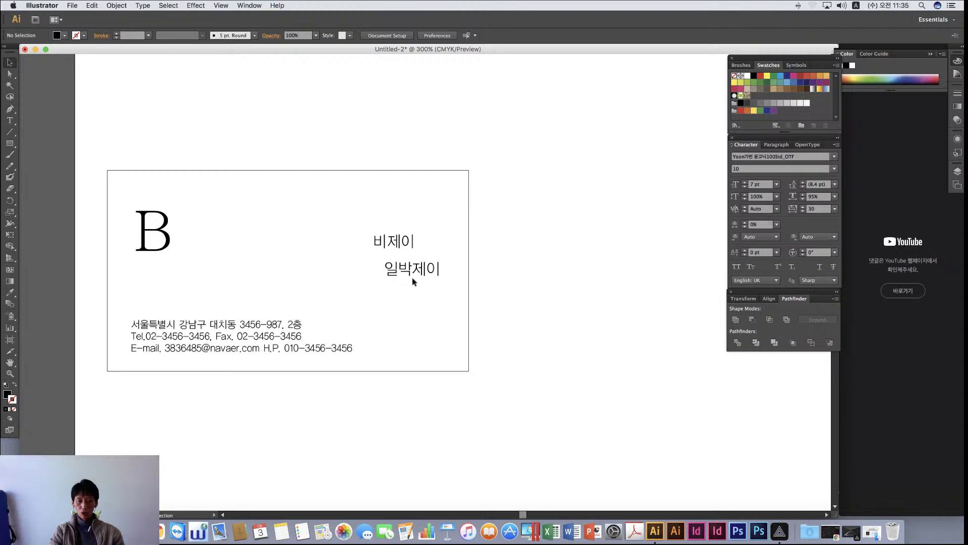
Give 비제이 the address text's 7 pt style with the Eyedropper
{"action": "left_click", "coordinate": [396, 246]}
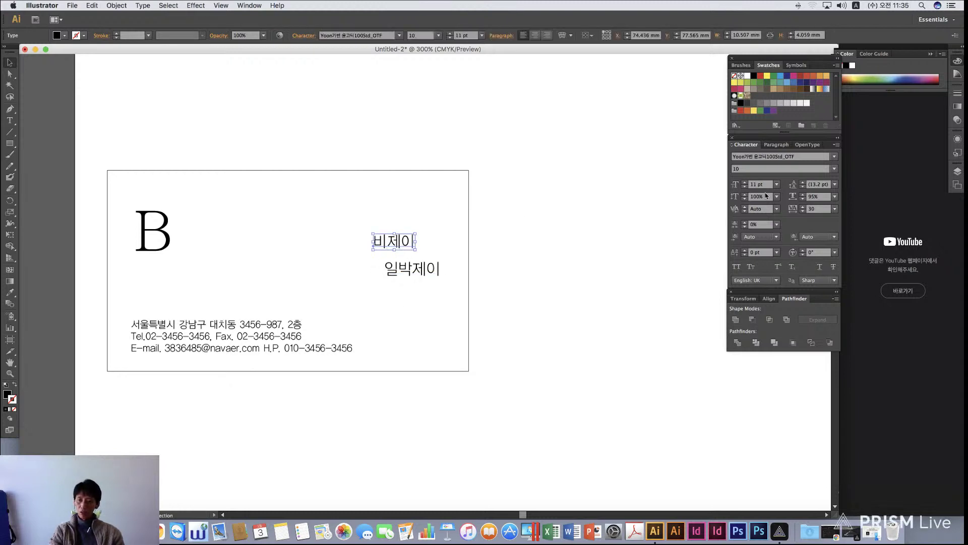
{"action": "key", "text": "i"}
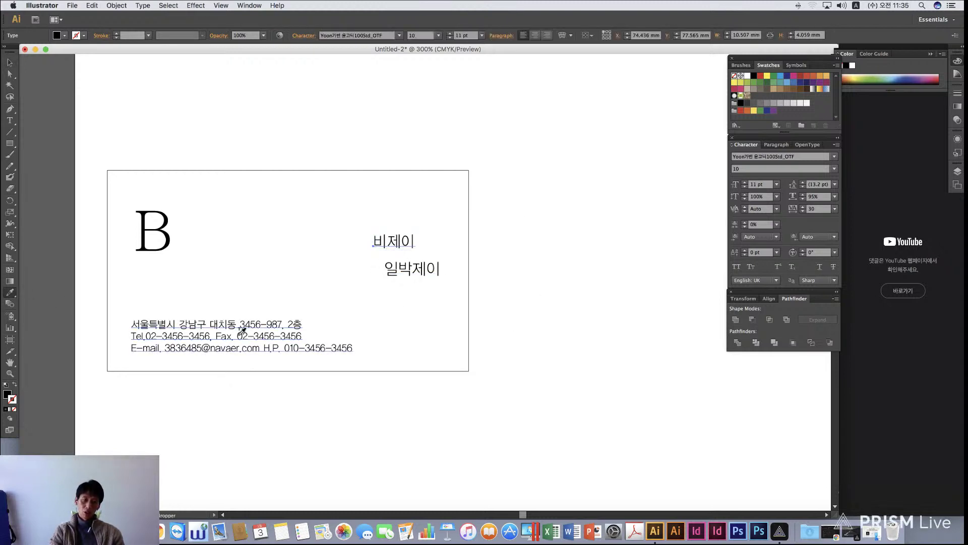
{"action": "left_click", "coordinate": [225, 327]}
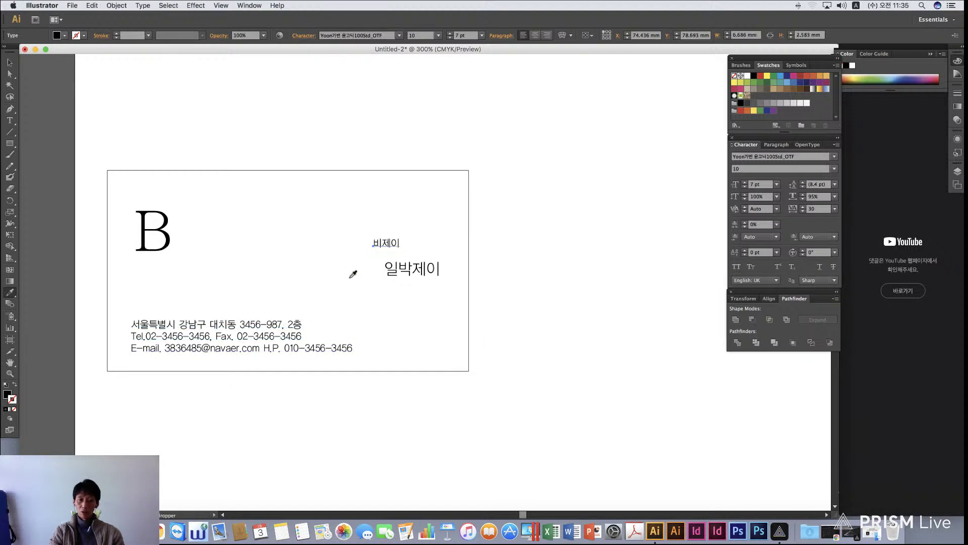
Move 비제이 so it sits just left of 일박제이 on the same line
{"action": "key", "text": "v"}
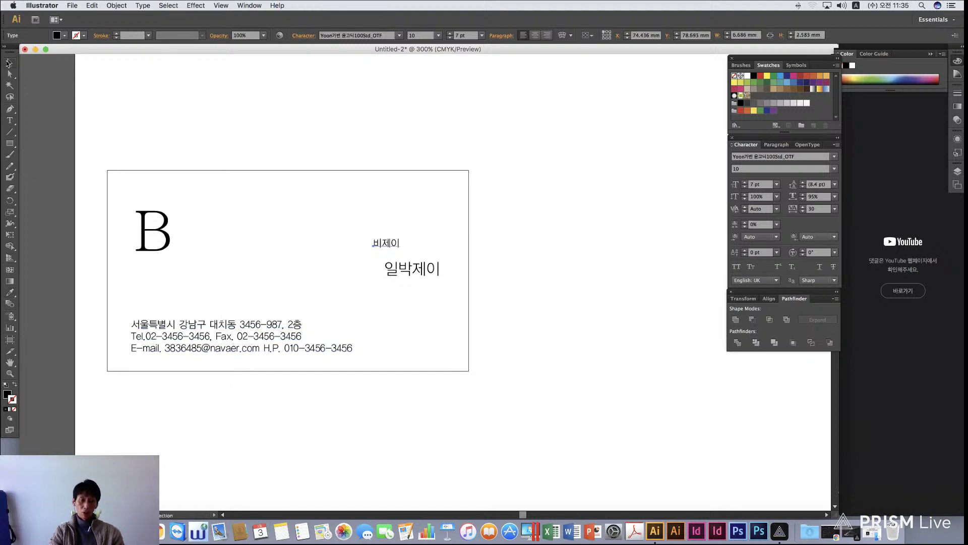
{"action": "left_click_drag", "start_coordinate": [393, 242], "coordinate": [411, 253]}
{"action": "left_click", "coordinate": [558, 303]}
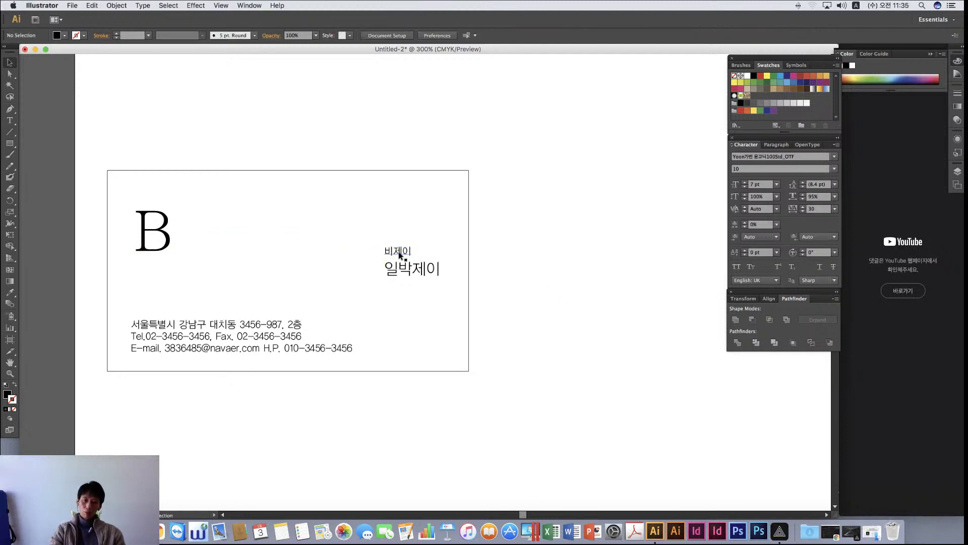
{"action": "left_click_drag", "start_coordinate": [399, 254], "coordinate": [365, 271]}
{"action": "left_click", "coordinate": [583, 307]}
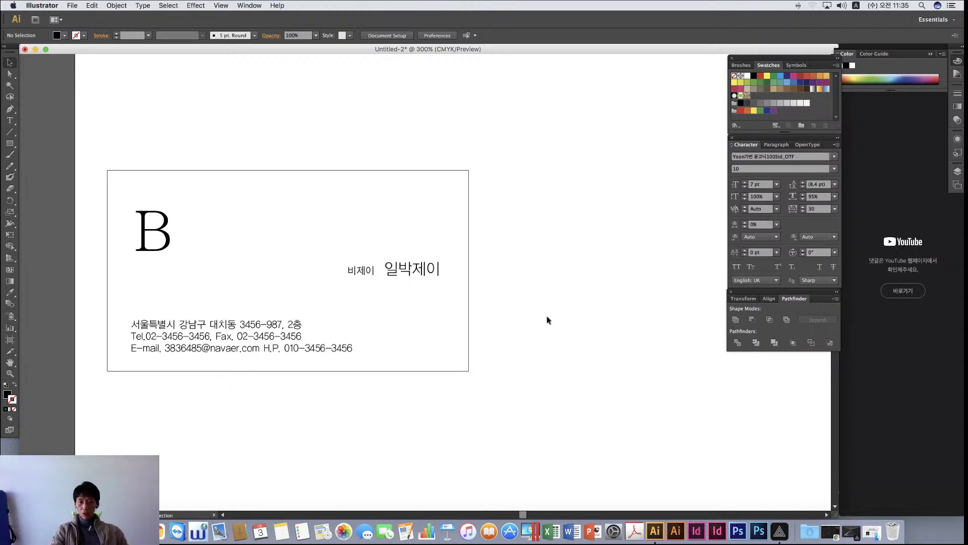
{"action": "scroll", "coordinate": [547, 318], "scroll_direction": "left", "scroll_amount": 5}
{"action": "left_click_drag", "start_coordinate": [378, 240], "coordinate": [504, 290]}
{"action": "left_click", "coordinate": [581, 275]}
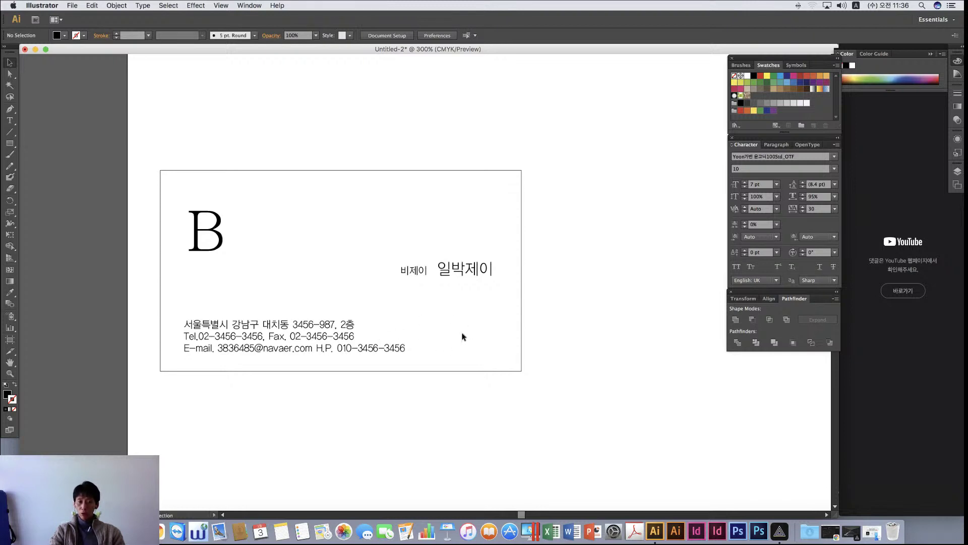
Select and copy the H.P. mobile number on the e-mail line
{"action": "double_click", "coordinate": [332, 349]}
{"action": "left_click_drag", "start_coordinate": [317, 347], "coordinate": [476, 353]}
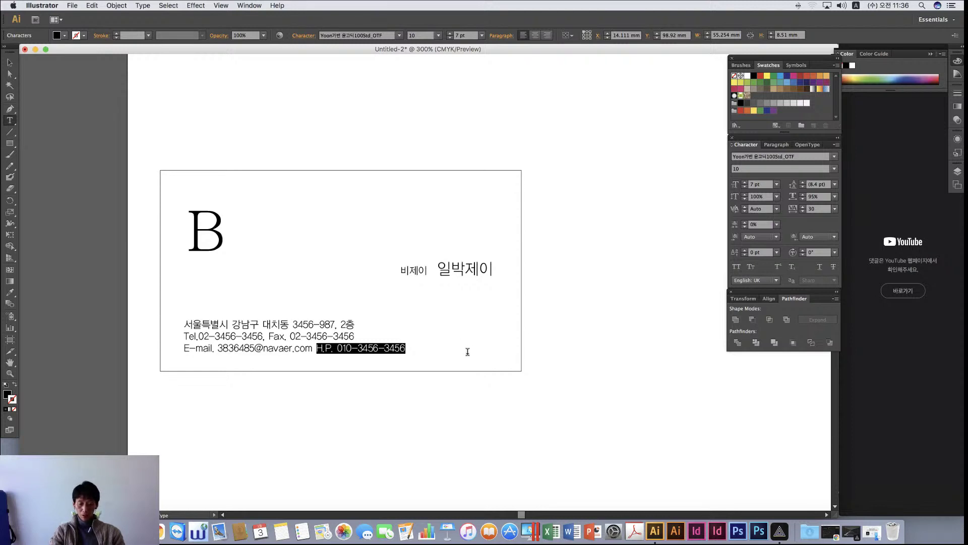
{"action": "key", "text": "Escape"}
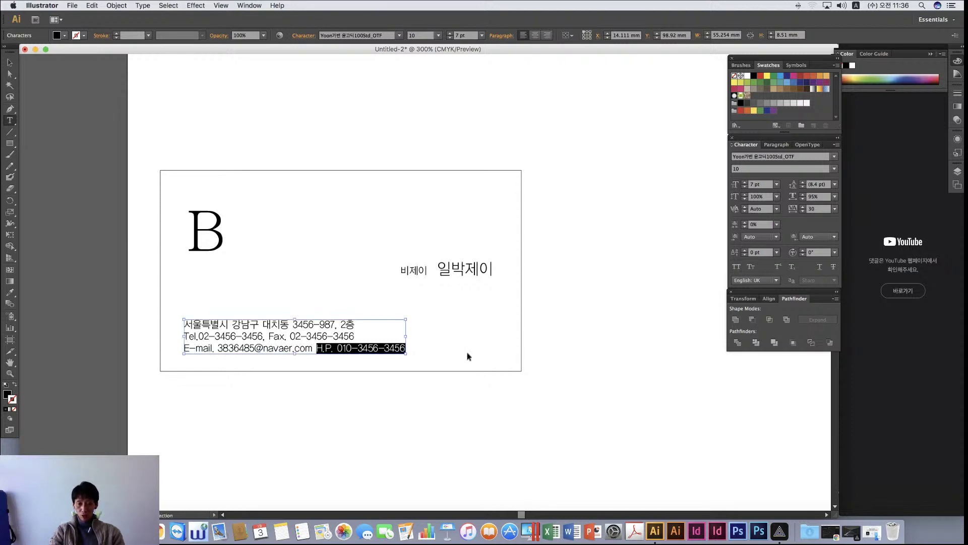
{"action": "key", "text": "super+x"}
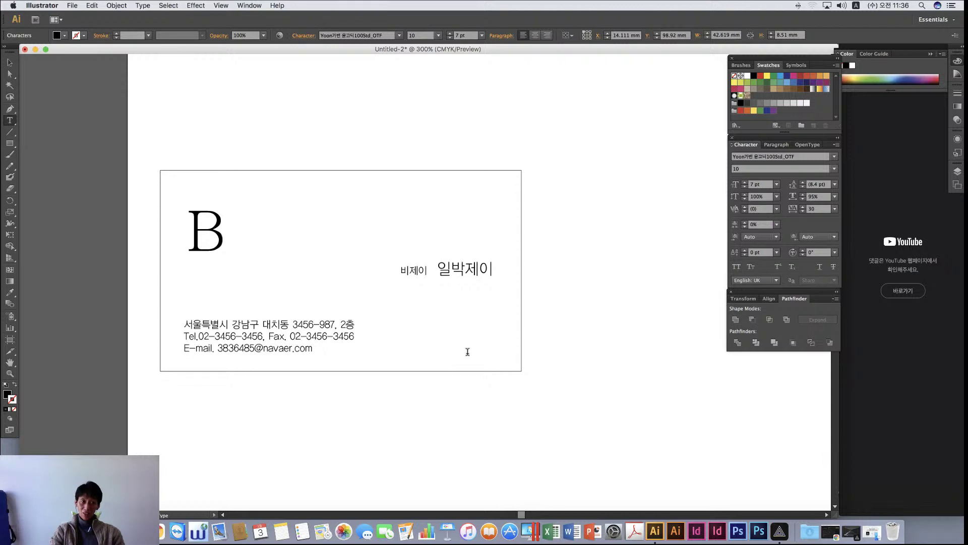
{"action": "left_click", "coordinate": [345, 357]}
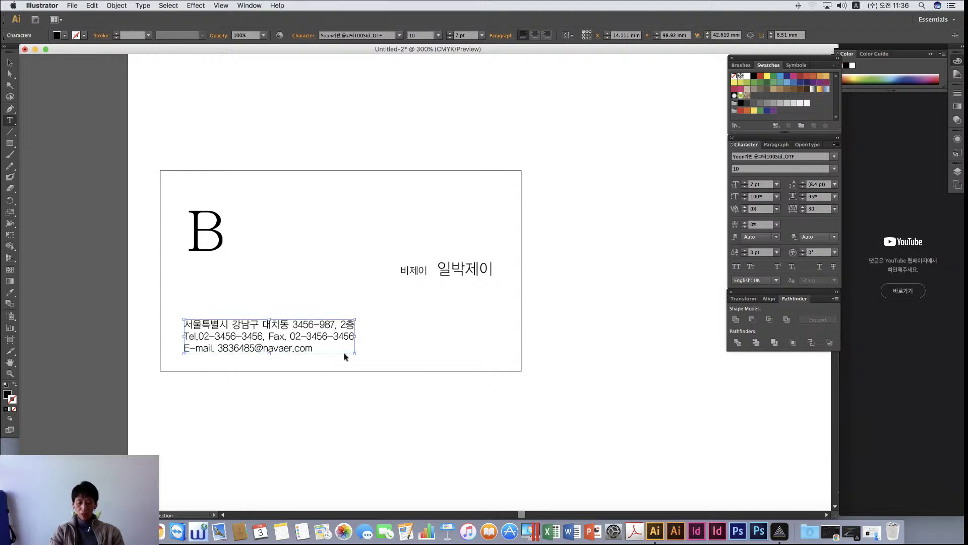
{"action": "key", "text": "super+z"}
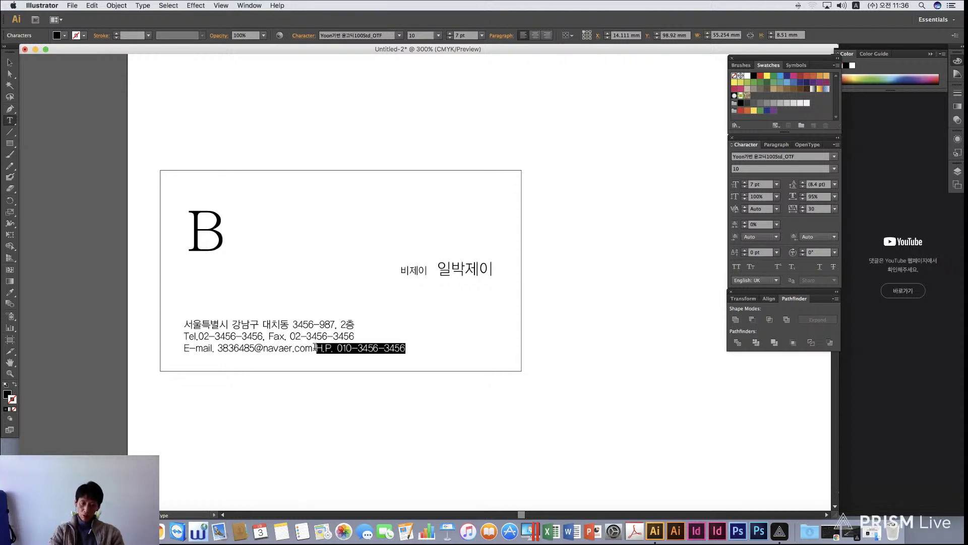
{"action": "left_click_drag", "start_coordinate": [315, 348], "coordinate": [446, 354]}
{"action": "left_click", "coordinate": [316, 347]}
{"action": "left_click_drag", "start_coordinate": [317, 347], "coordinate": [457, 353]}
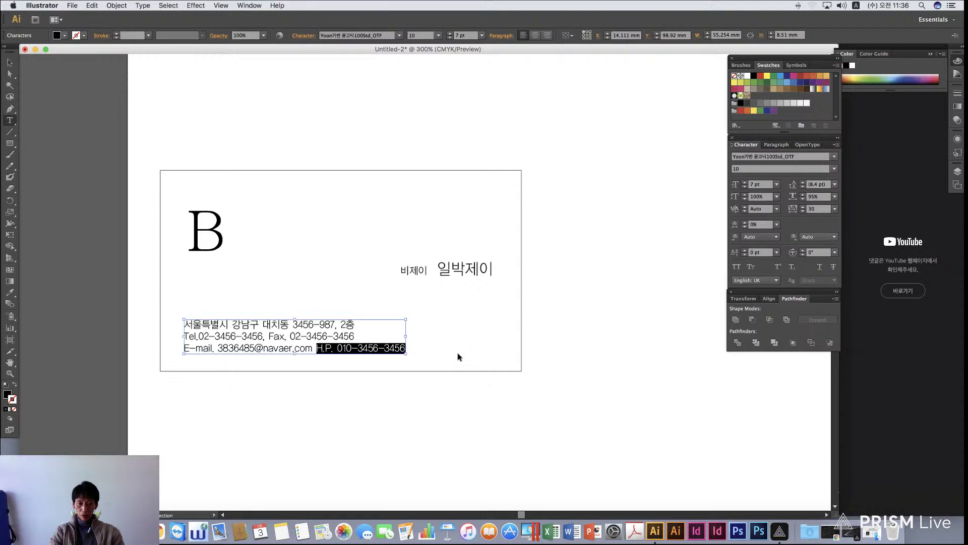
Add a comma after the fax number, paste the H.P. number there, and delete it from line three
{"action": "left_click_drag", "start_coordinate": [305, 333], "coordinate": [401, 341]}
{"action": "left_click", "coordinate": [354, 335]}
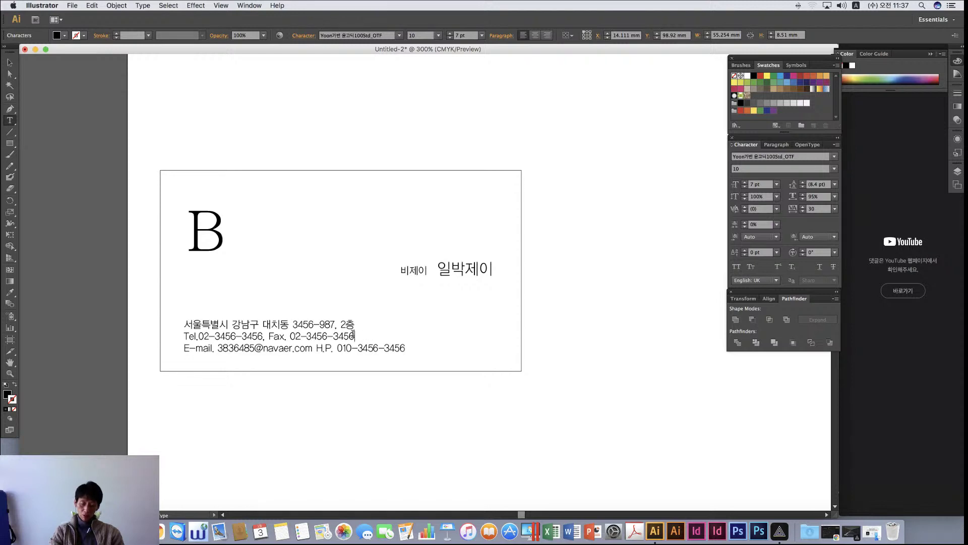
{"action": "type", "text": ","}
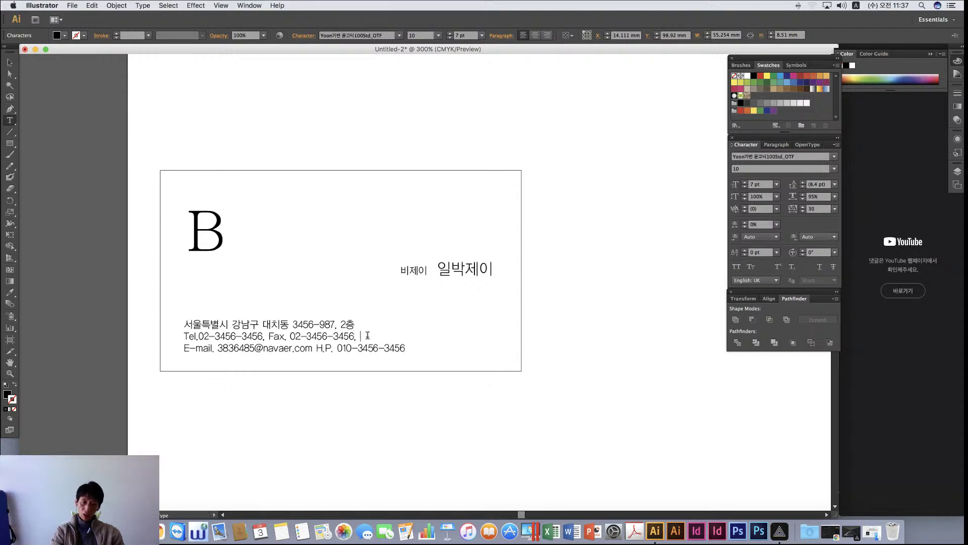
{"action": "key", "text": "Escape"}
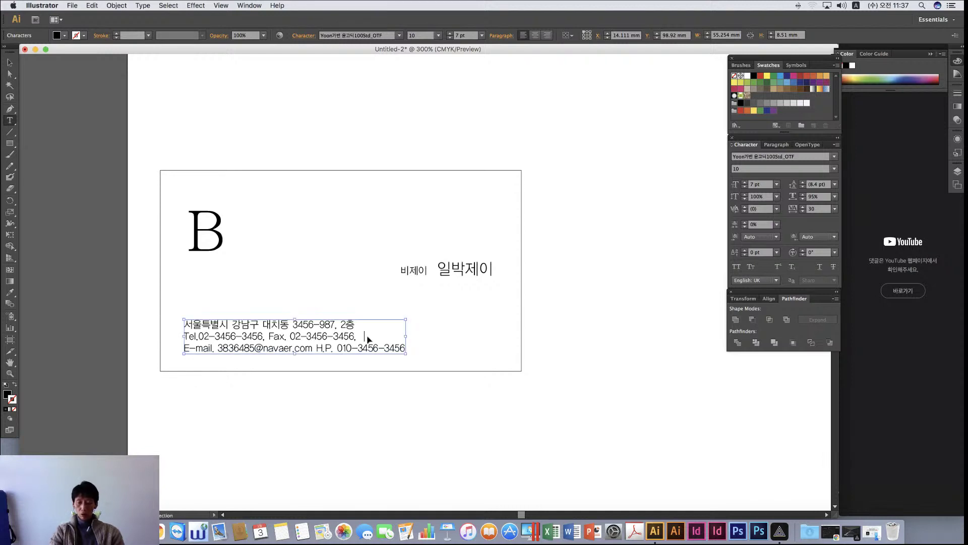
{"action": "left_click", "coordinate": [368, 339]}
{"action": "key", "text": "super+v"}
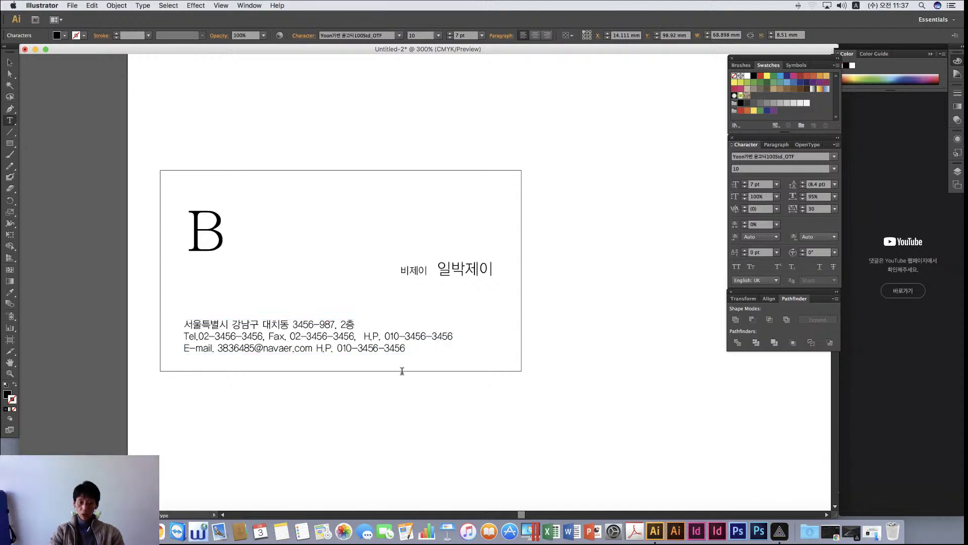
{"action": "left_click_drag", "start_coordinate": [316, 348], "coordinate": [460, 348]}
{"action": "key", "text": "BackSpace"}
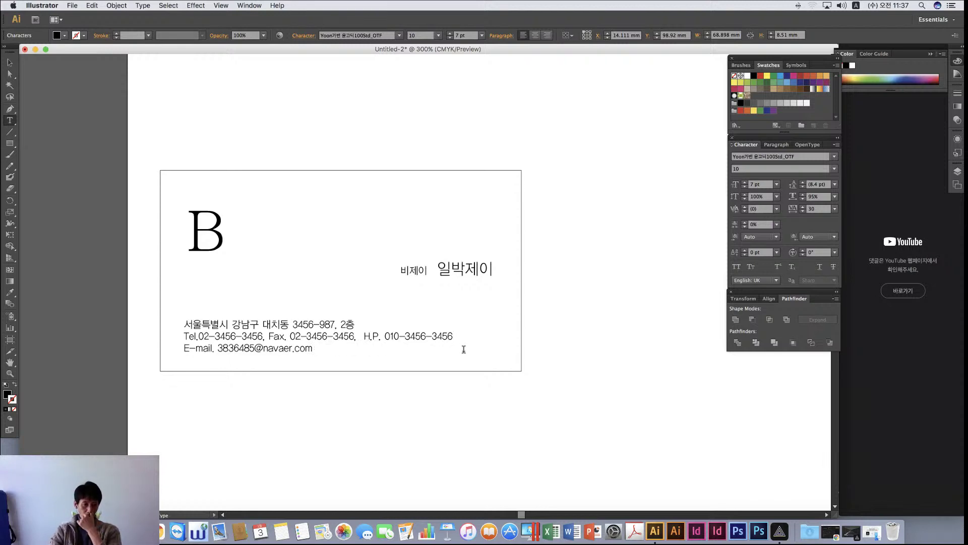
{"action": "key", "text": "Escape"}
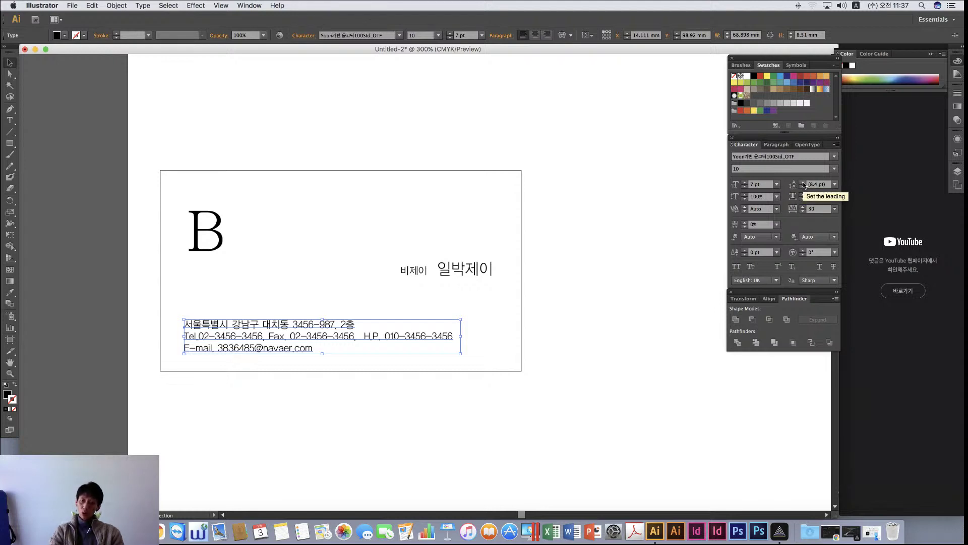
Set the address block's leading to 11 pt and shift the block slightly higher
{"action": "left_click", "coordinate": [803, 183]}
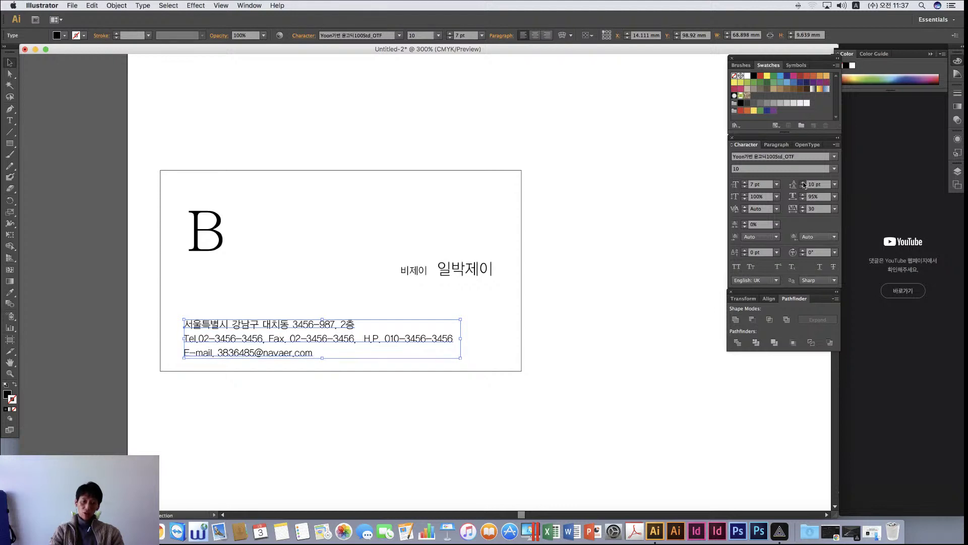
{"action": "left_click", "coordinate": [804, 183]}
{"action": "left_click", "coordinate": [578, 363]}
{"action": "left_click_drag", "start_coordinate": [293, 345], "coordinate": [291, 340]}
{"action": "left_click", "coordinate": [529, 432]}
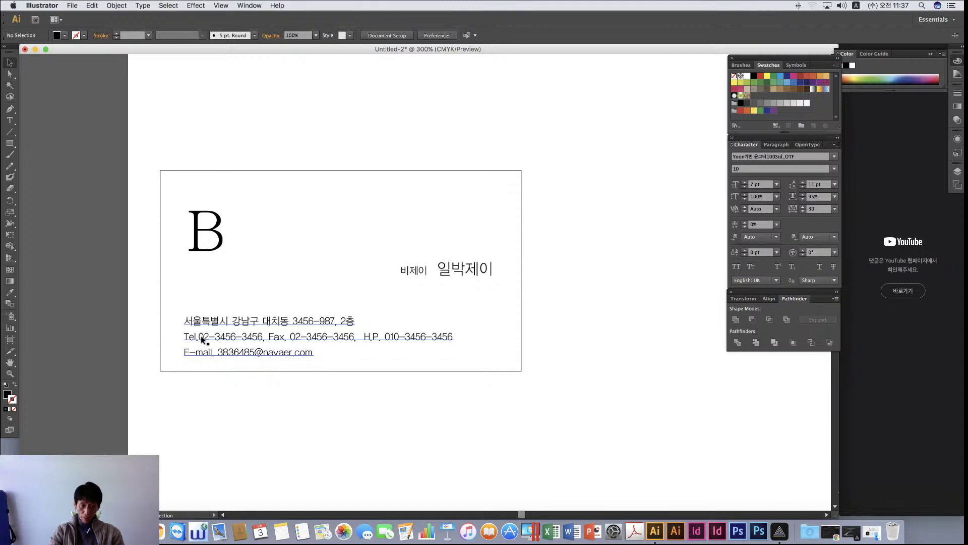
{"action": "double_click", "coordinate": [282, 339]}
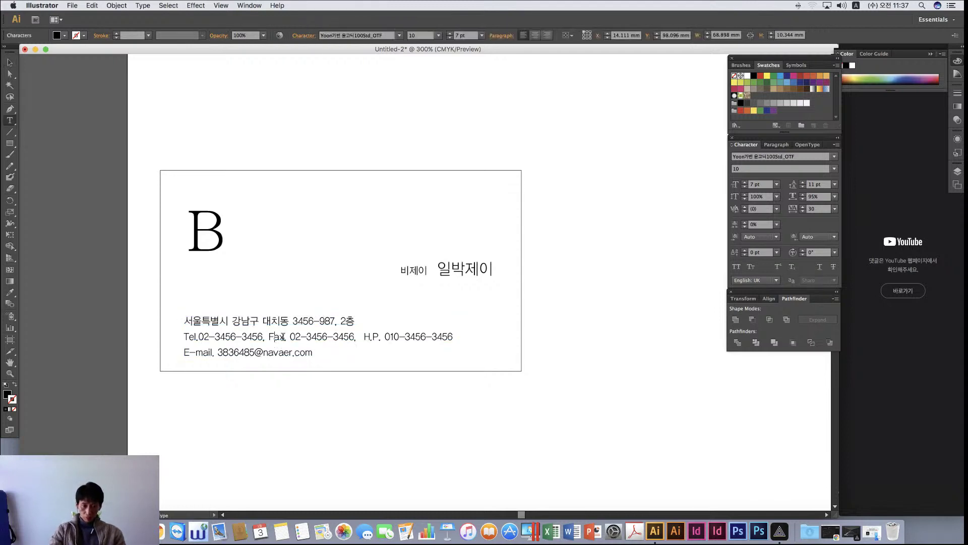
{"action": "left_click", "coordinate": [9, 63]}
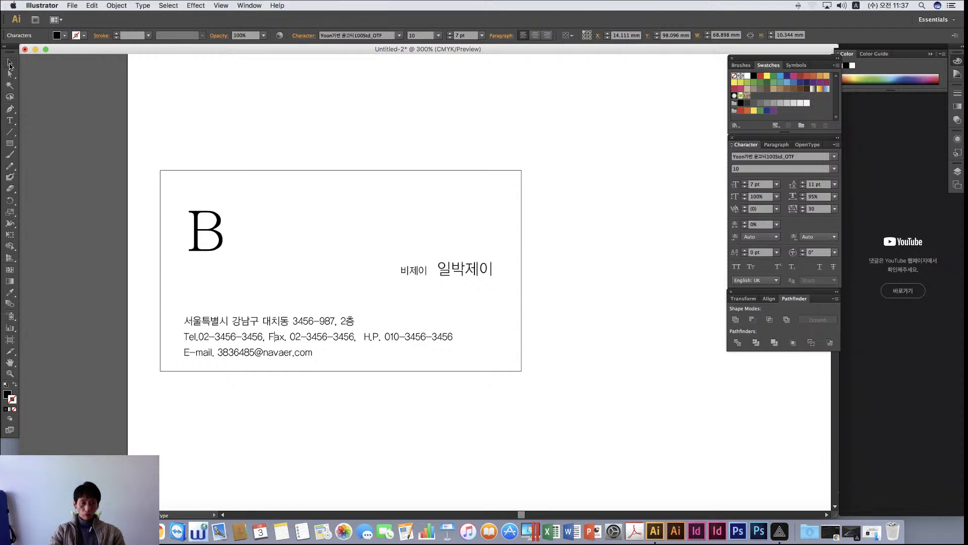
{"action": "left_click", "coordinate": [218, 139]}
Move the 비제이 and 일박제이 name texts slightly upward together
{"action": "left_click", "coordinate": [416, 270]}
{"action": "left_click", "coordinate": [459, 274], "text": "shift"}
{"action": "left_click_drag", "start_coordinate": [459, 274], "coordinate": [460, 268]}
{"action": "left_click", "coordinate": [576, 299]}
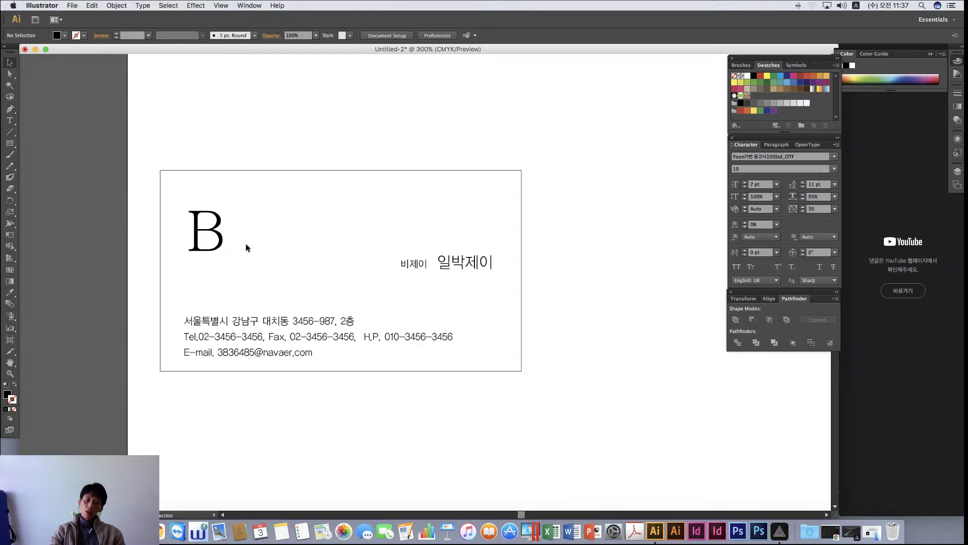
Duplicate the B as a small copy beside the big B's top, and copy 일박제이 below the large B
{"action": "left_click", "coordinate": [220, 232]}
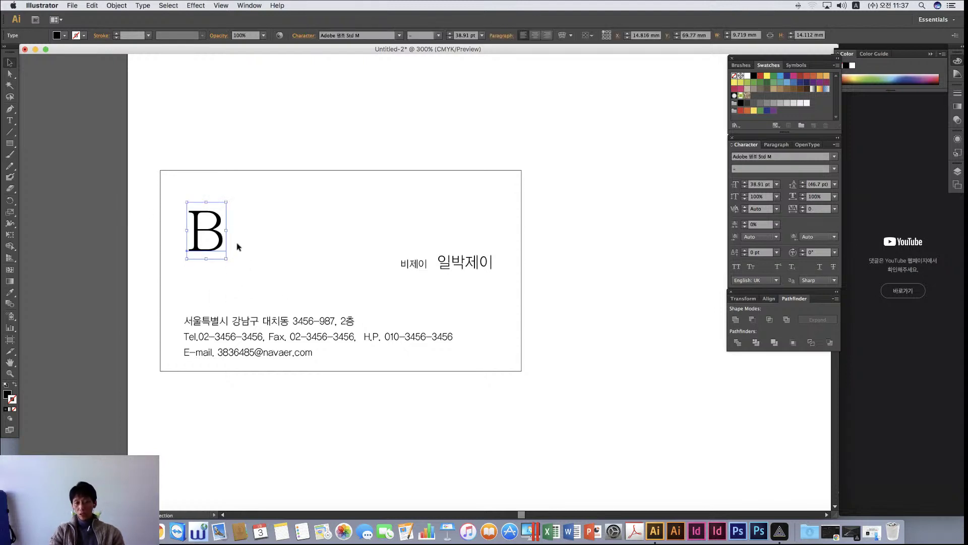
{"action": "left_click_drag", "start_coordinate": [250, 214], "coordinate": [254, 214]}
{"action": "left_click_drag", "start_coordinate": [260, 178], "coordinate": [245, 212]}
{"action": "left_click", "coordinate": [288, 223]}
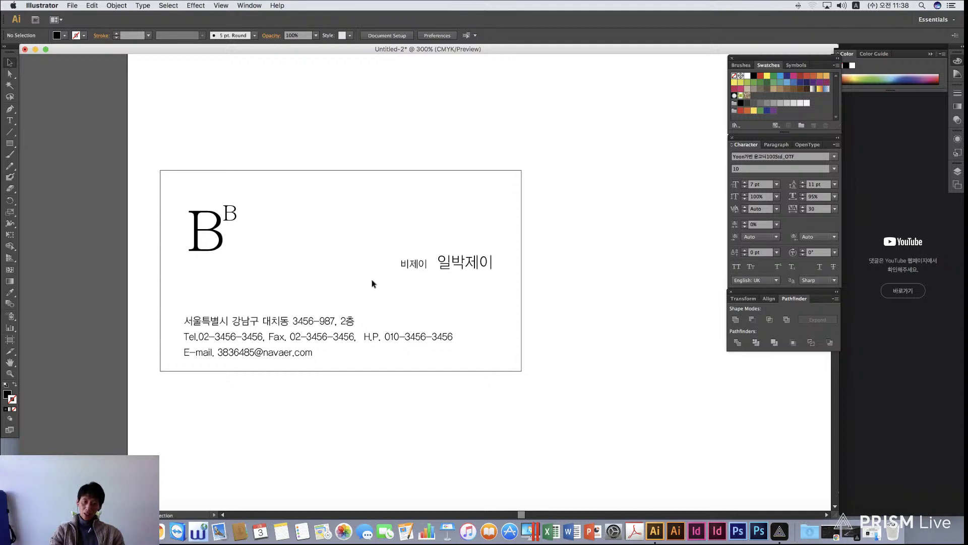
{"action": "left_click_drag", "start_coordinate": [483, 269], "coordinate": [266, 264]}
Retype the copied text below the B as 일러스트디자인
{"action": "double_click", "coordinate": [218, 266]}
{"action": "type", "text": "FJ"}
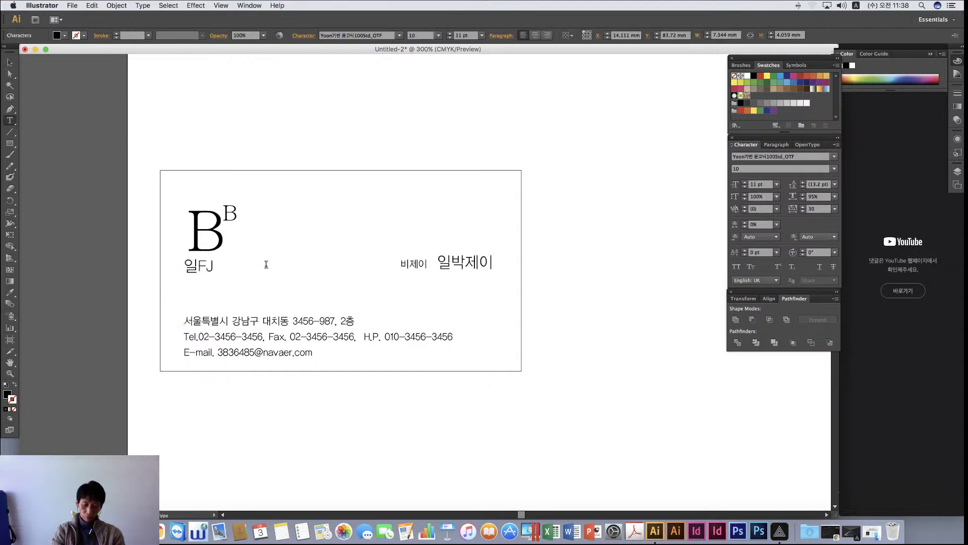
{"action": "type", "text": "TMXMELWKDLS"}
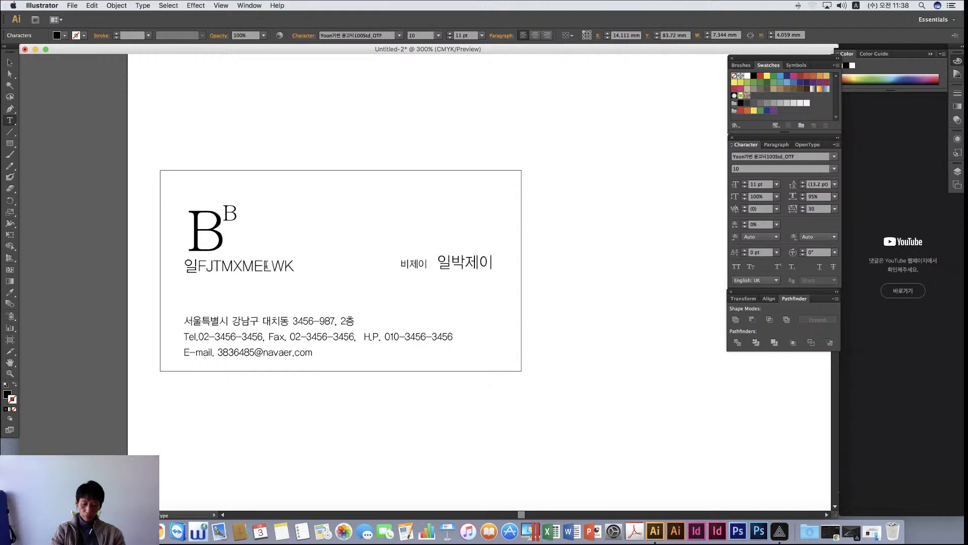
{"action": "key", "text": "super+z"}
{"action": "key", "text": "super+z"}
{"action": "key", "text": "ctrl+space"}
{"action": "type", "text": "러스트디자인"}
Zoom in on the card, scale 일러스트디자인 to about half size and give it the address style
{"action": "scroll", "coordinate": [264, 259], "scroll_direction": "left", "scroll_amount": 10}
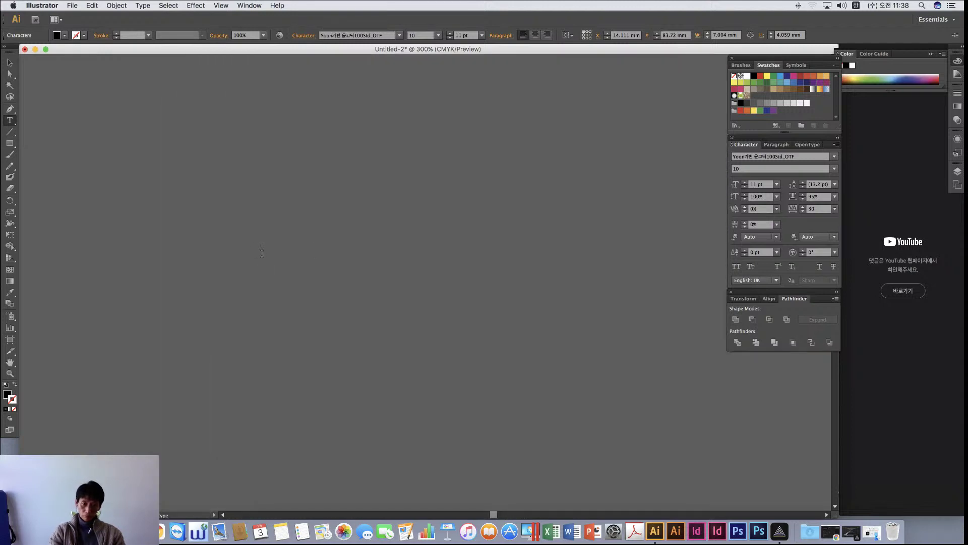
{"action": "key", "text": "super+0"}
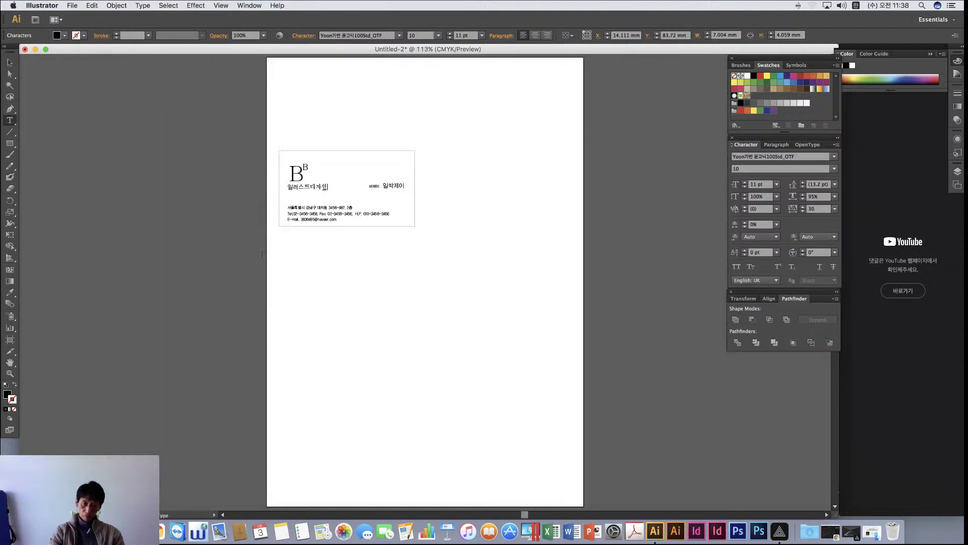
{"action": "left_click", "coordinate": [10, 373]}
{"action": "left_click_drag", "start_coordinate": [324, 163], "coordinate": [571, 299]}
{"action": "scroll", "coordinate": [386, 161], "scroll_direction": "left", "scroll_amount": 5}
{"action": "scroll", "coordinate": [385, 173], "scroll_direction": "up", "scroll_amount": 5}
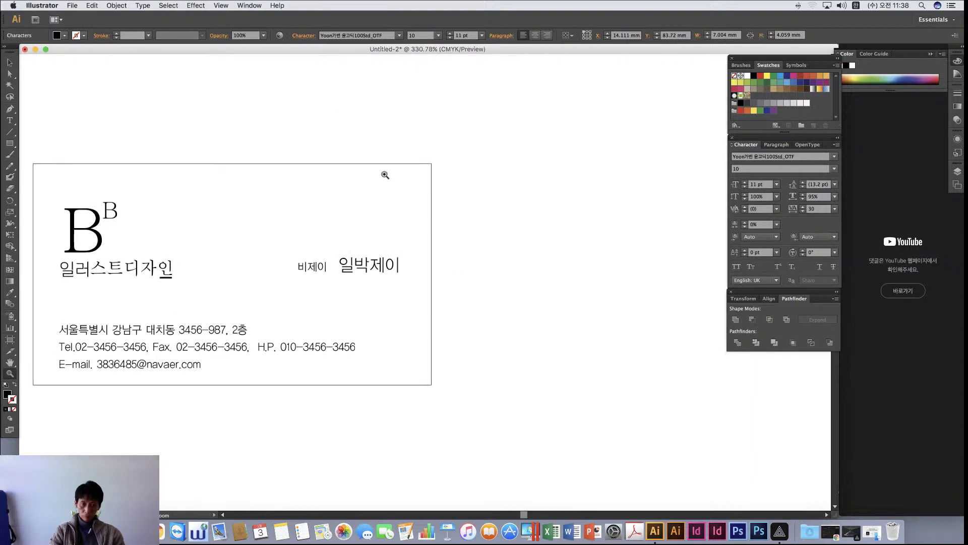
{"action": "scroll", "coordinate": [384, 173], "scroll_direction": "down", "scroll_amount": 5}
{"action": "scroll", "coordinate": [385, 173], "scroll_direction": "left", "scroll_amount": 2}
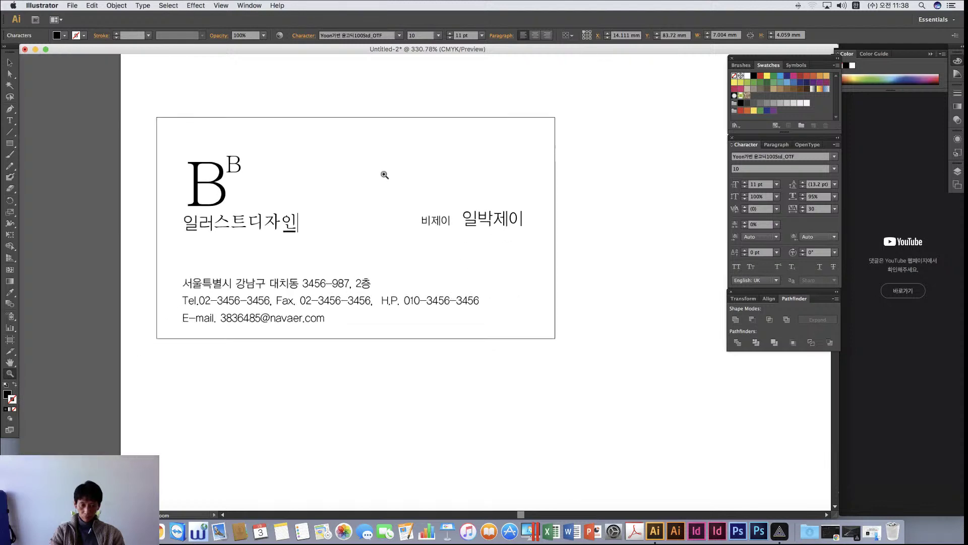
{"action": "left_click", "coordinate": [11, 62]}
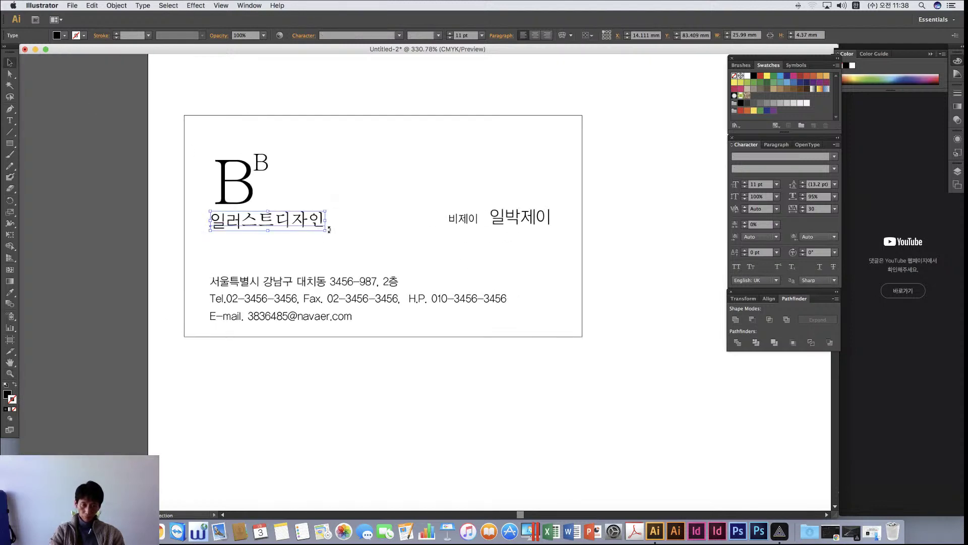
{"action": "left_click_drag", "start_coordinate": [326, 230], "coordinate": [268, 221]}
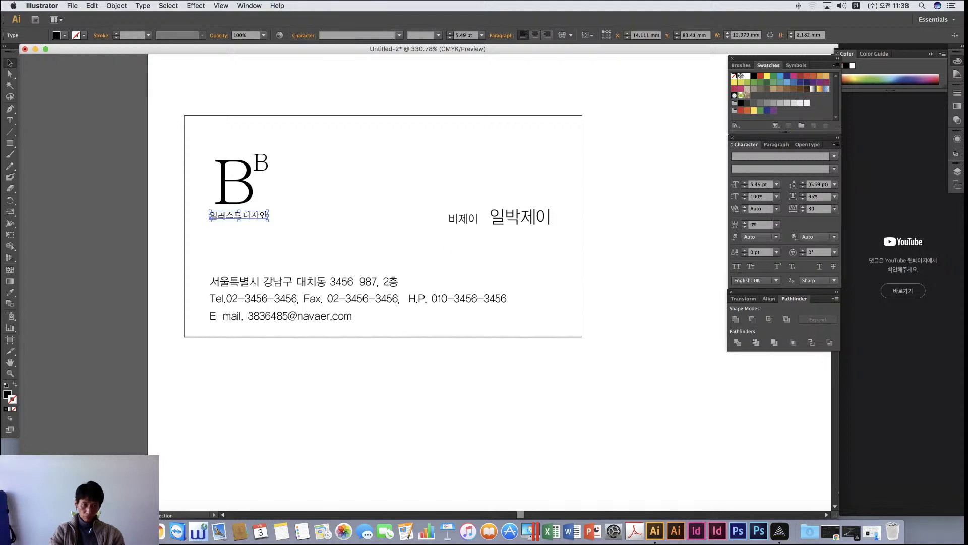
{"action": "left_click", "coordinate": [10, 292]}
{"action": "left_click", "coordinate": [232, 284]}
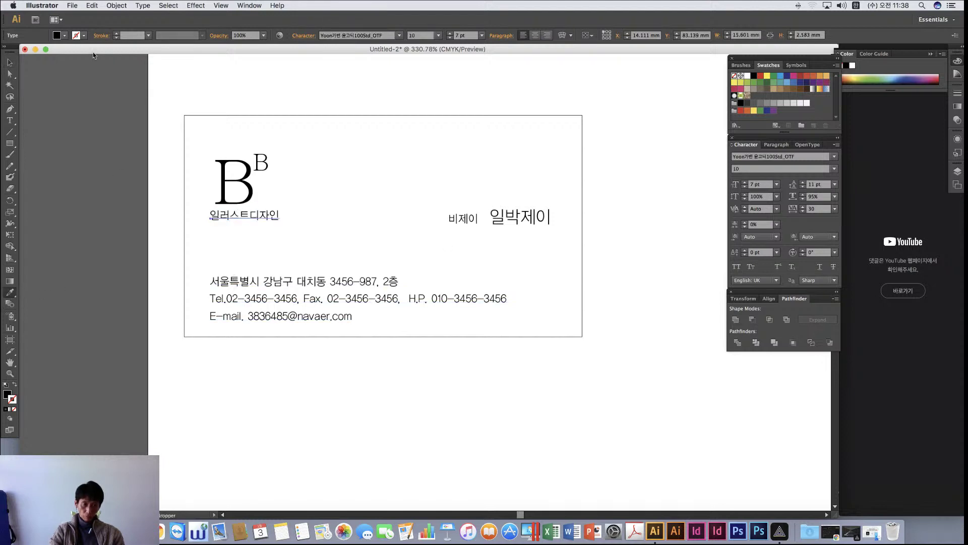
Set the caption to 5 pt and nudge it slightly up and right under the B
{"action": "left_click", "coordinate": [13, 64]}
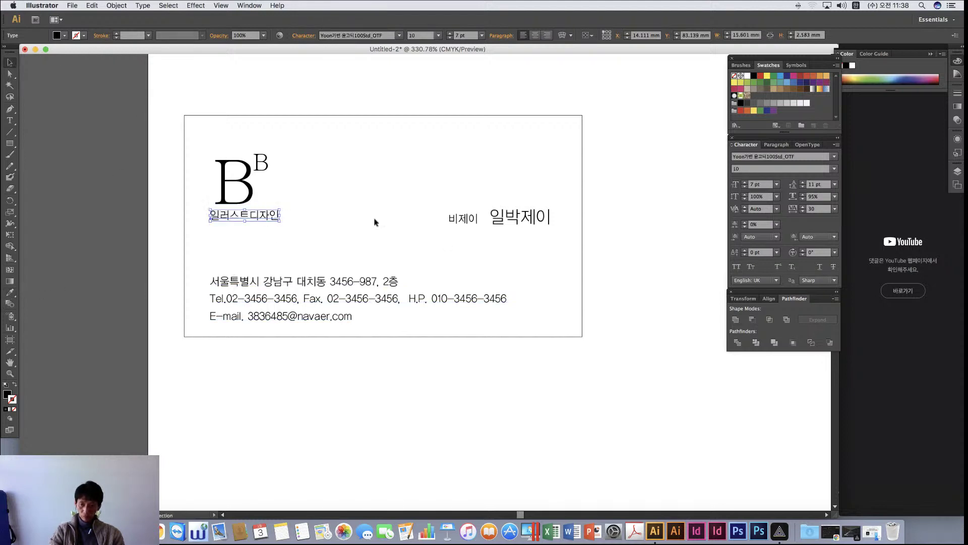
{"action": "left_click", "coordinate": [754, 185]}
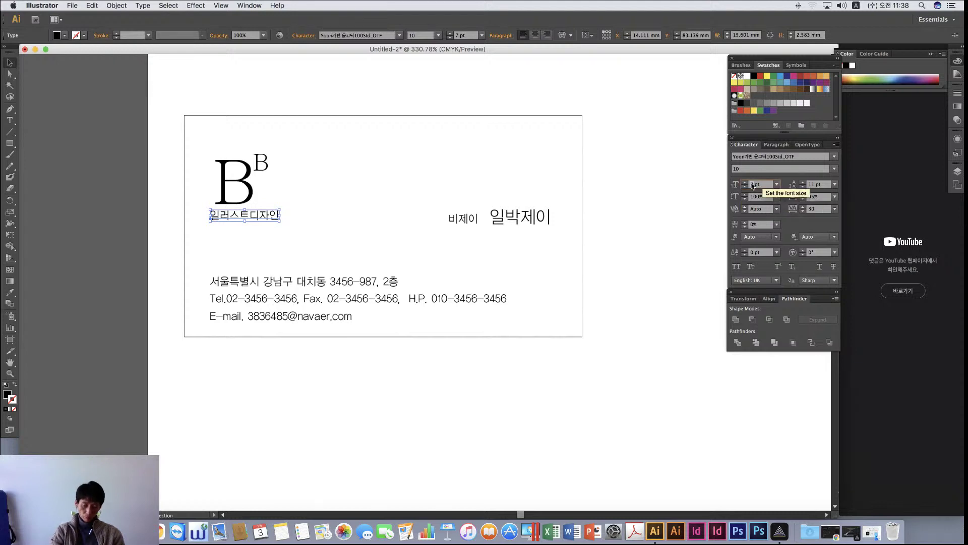
{"action": "type", "text": "5"}
{"action": "key", "text": "Return"}
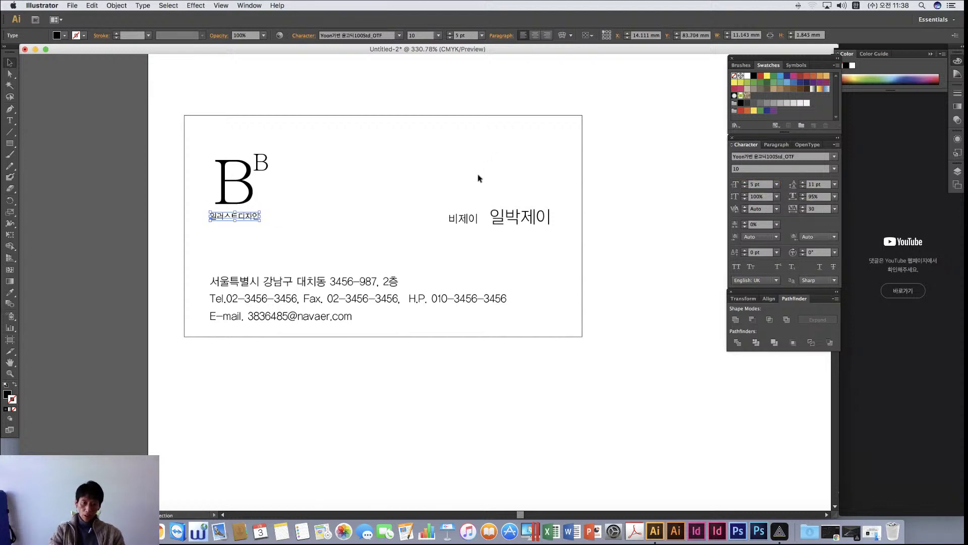
{"action": "left_click_drag", "start_coordinate": [246, 217], "coordinate": [253, 215]}
Change the large B to Blackoak Std and move the small serif B up out of the way
{"action": "left_click", "coordinate": [347, 221]}
{"action": "scroll", "coordinate": [301, 201], "scroll_direction": "down", "scroll_amount": 1}
{"action": "left_click", "coordinate": [235, 182]}
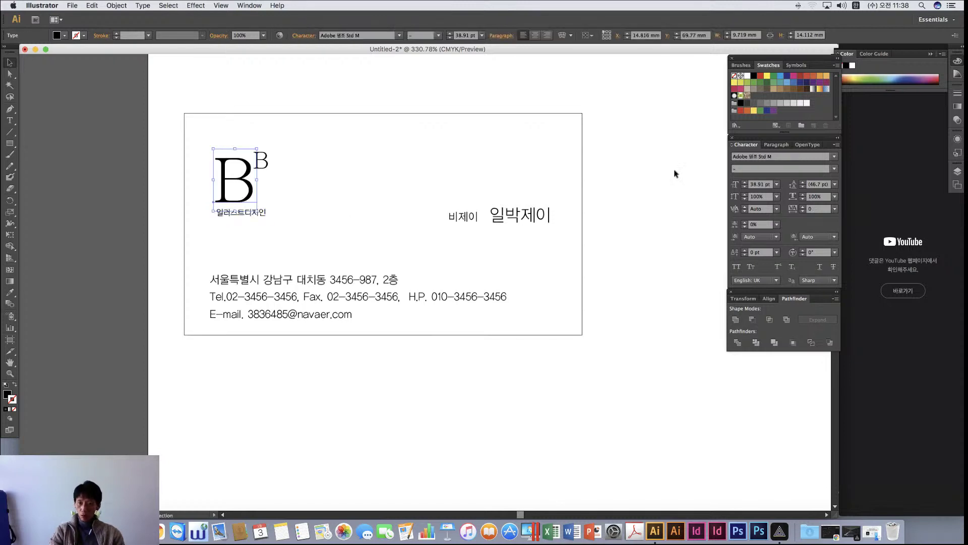
{"action": "left_click", "coordinate": [834, 157]}
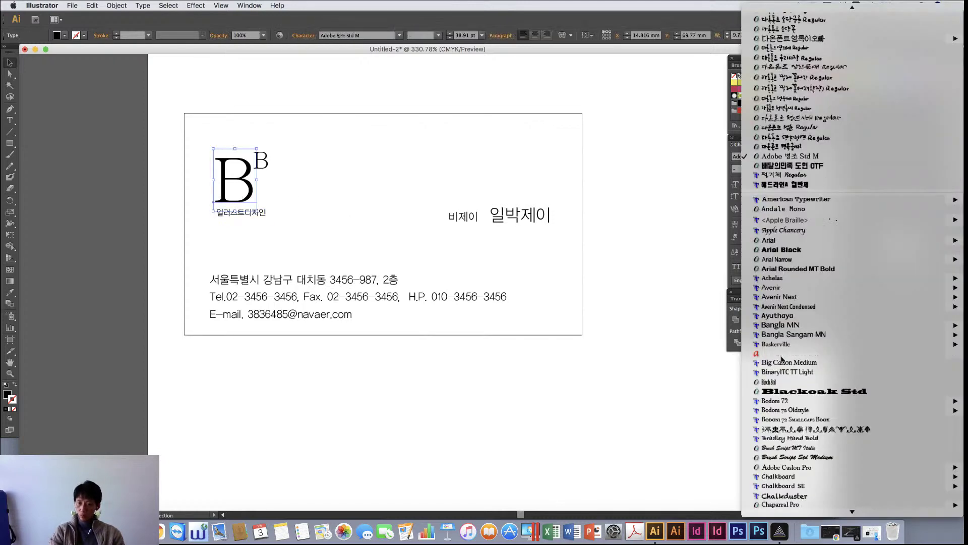
{"action": "left_click", "coordinate": [785, 392]}
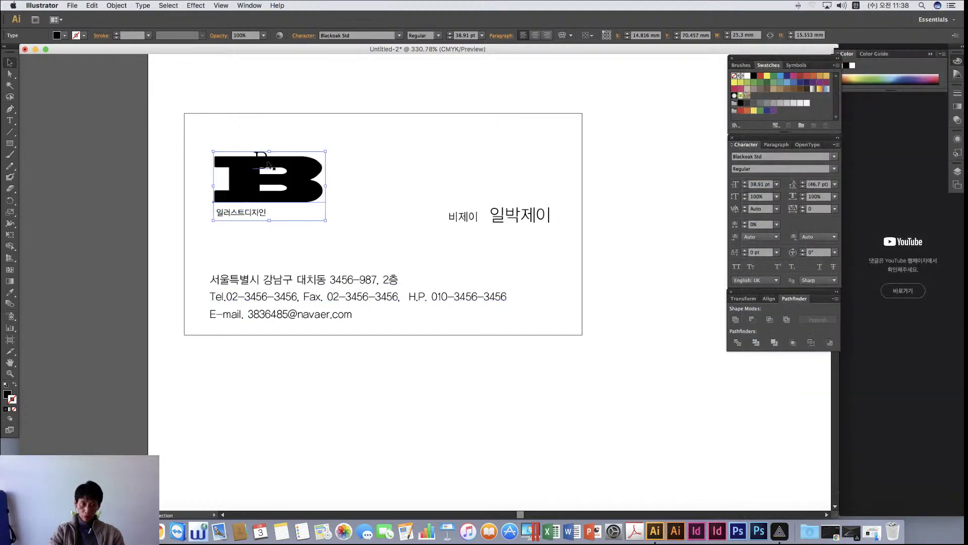
{"action": "left_click", "coordinate": [400, 151]}
{"action": "left_click_drag", "start_coordinate": [263, 154], "coordinate": [290, 133]}
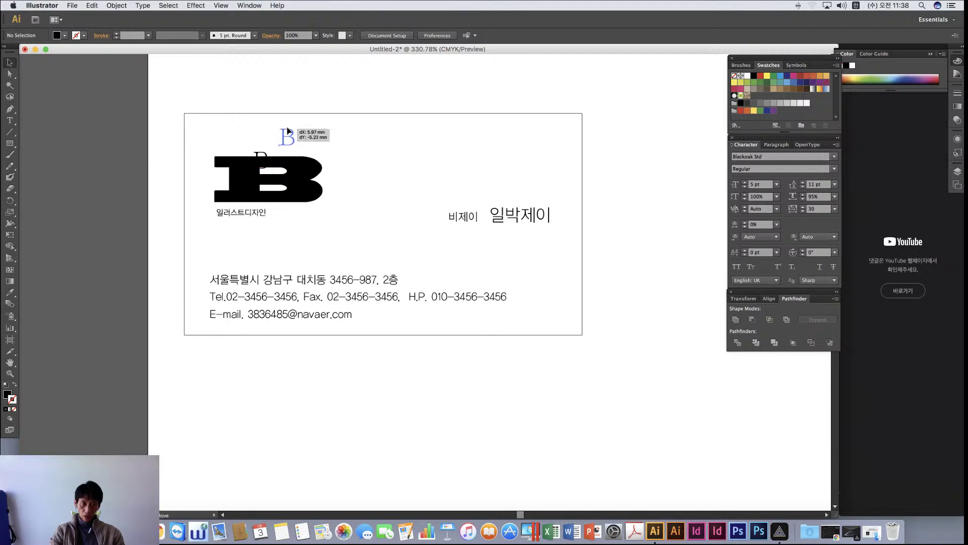
Narrow the Blackoak B from its right side and nudge it slightly up and right
{"action": "left_click", "coordinate": [324, 180]}
{"action": "left_click_drag", "start_coordinate": [325, 185], "coordinate": [298, 186]}
{"action": "left_click", "coordinate": [339, 177]}
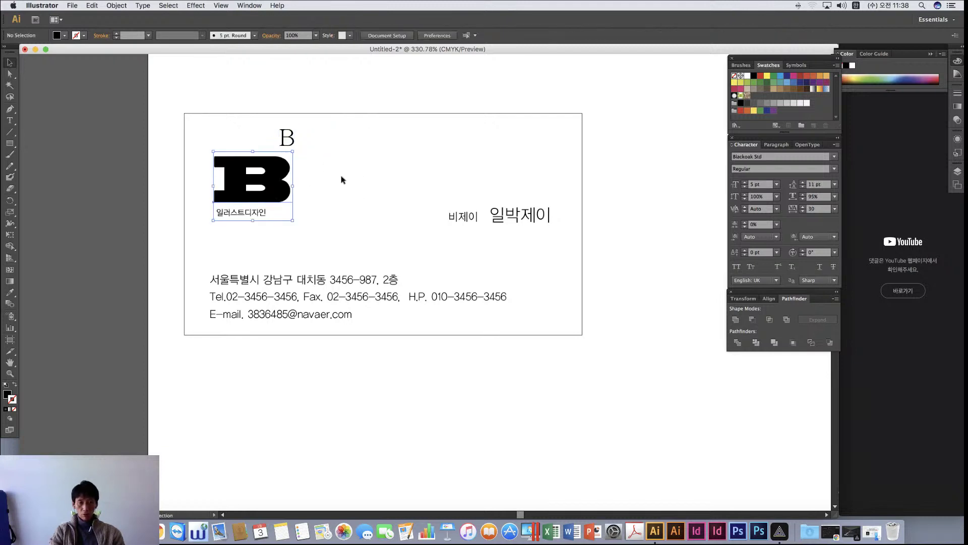
{"action": "left_click", "coordinate": [277, 185]}
{"action": "mouse_move", "coordinate": [293, 186]}
{"action": "left_mouse_down"}
{"action": "mouse_move", "coordinate": [324, 191]}
{"action": "mouse_move", "coordinate": [281, 187]}
{"action": "left_mouse_up"}
{"action": "left_click", "coordinate": [309, 216]}
{"action": "left_click_drag", "start_coordinate": [241, 214], "coordinate": [245, 213]}
{"action": "left_click", "coordinate": [313, 227]}
Squeeze the B further, then move it with its caption up and left as one block
{"action": "left_click", "coordinate": [257, 214]}
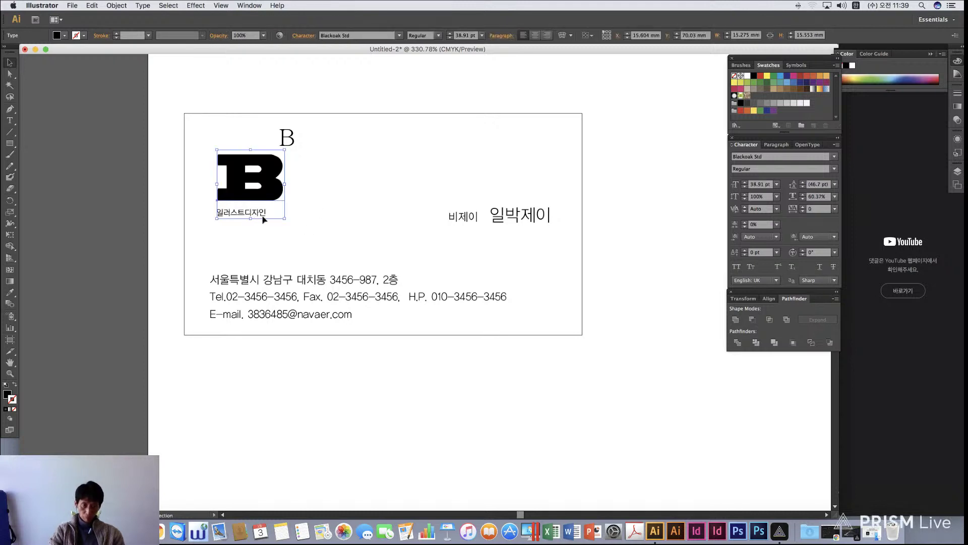
{"action": "left_click", "coordinate": [333, 213]}
{"action": "left_click", "coordinate": [277, 191]}
{"action": "left_click_drag", "start_coordinate": [285, 183], "coordinate": [292, 191]}
{"action": "left_click_drag", "start_coordinate": [189, 169], "coordinate": [324, 222]}
Give the small B the address's Yoon gothic style and enlarge it to about 18.56 pt beside the logo
{"action": "left_click", "coordinate": [333, 210]}
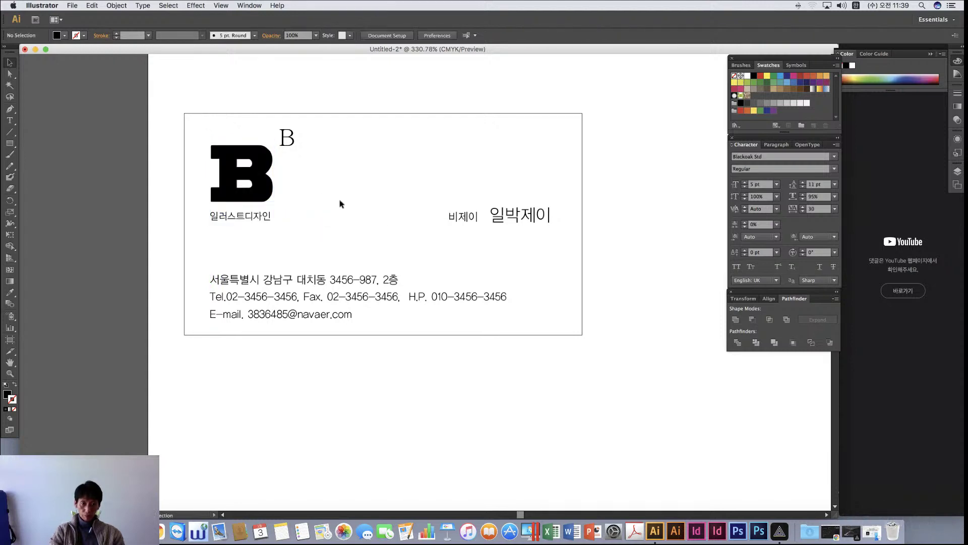
{"action": "left_click_drag", "start_coordinate": [292, 137], "coordinate": [288, 151]}
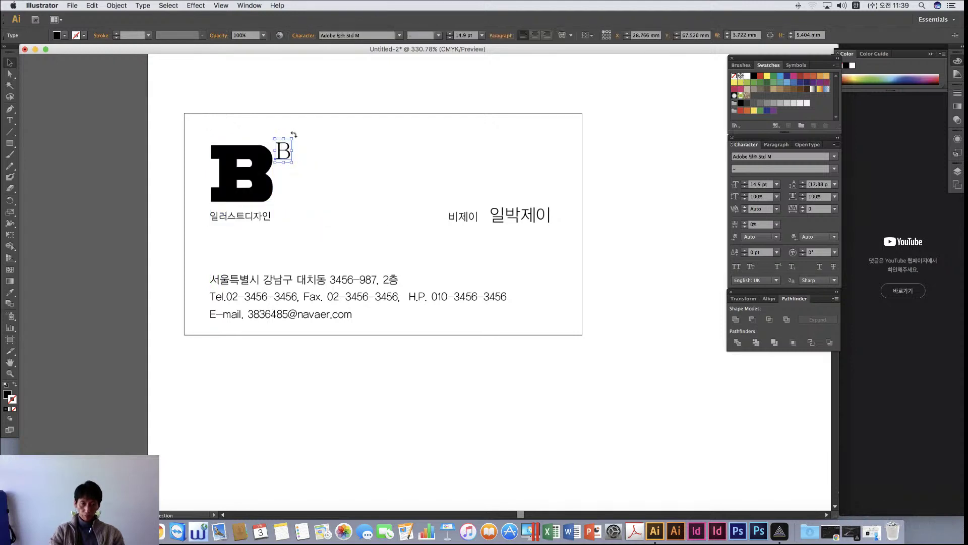
{"action": "left_click", "coordinate": [10, 293]}
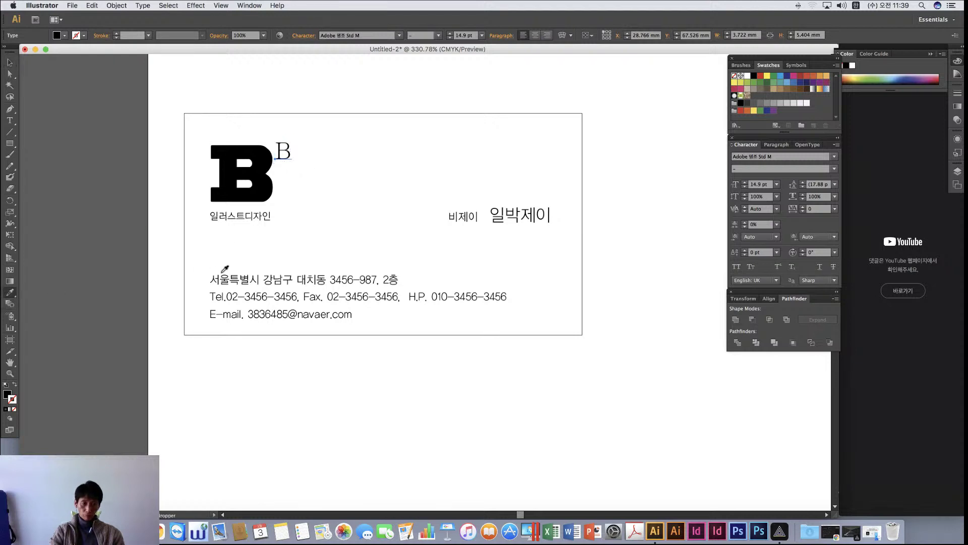
{"action": "left_click", "coordinate": [228, 279]}
{"action": "key", "text": "v"}
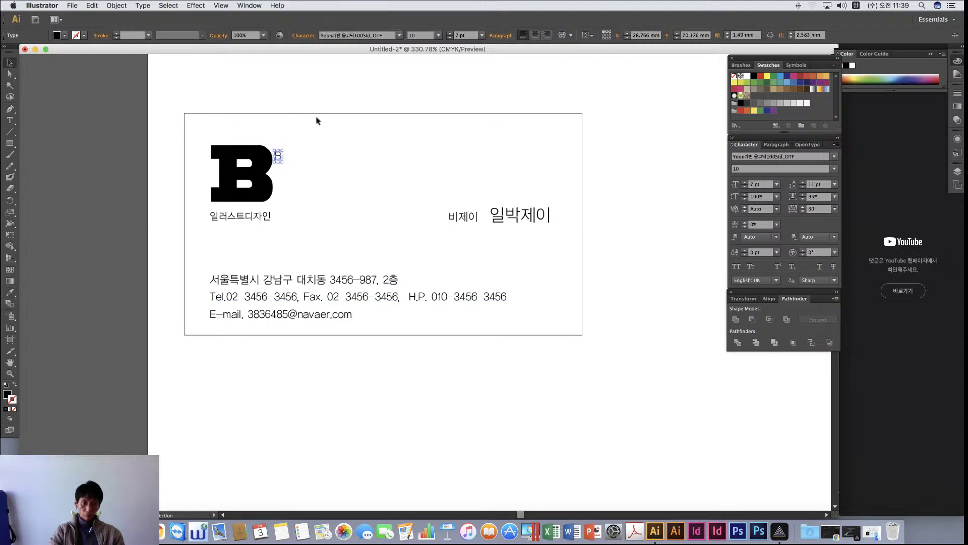
{"action": "mouse_move", "coordinate": [286, 147]}
{"action": "left_mouse_down"}
{"action": "mouse_move", "coordinate": [295, 131]}
{"action": "mouse_move", "coordinate": [284, 145]}
{"action": "left_mouse_up"}
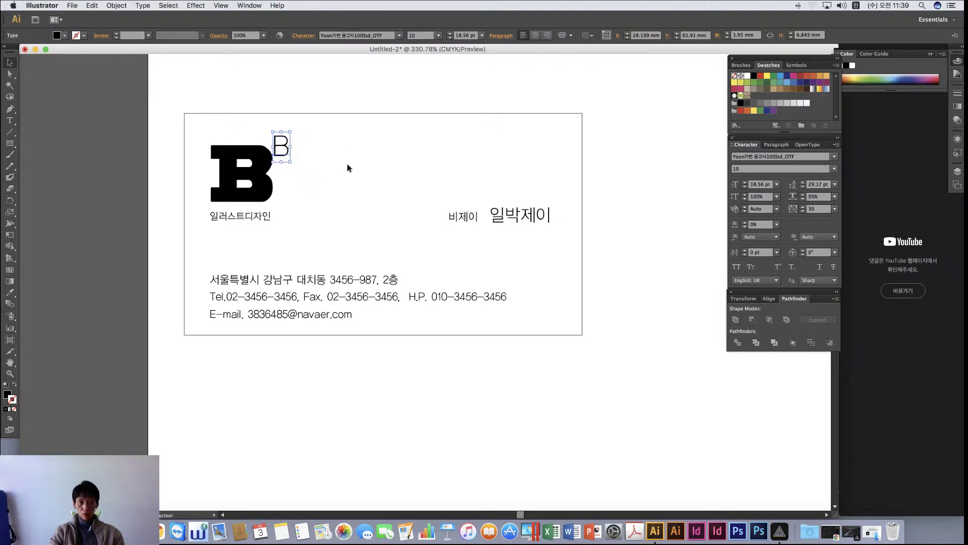
{"action": "left_click", "coordinate": [349, 168]}
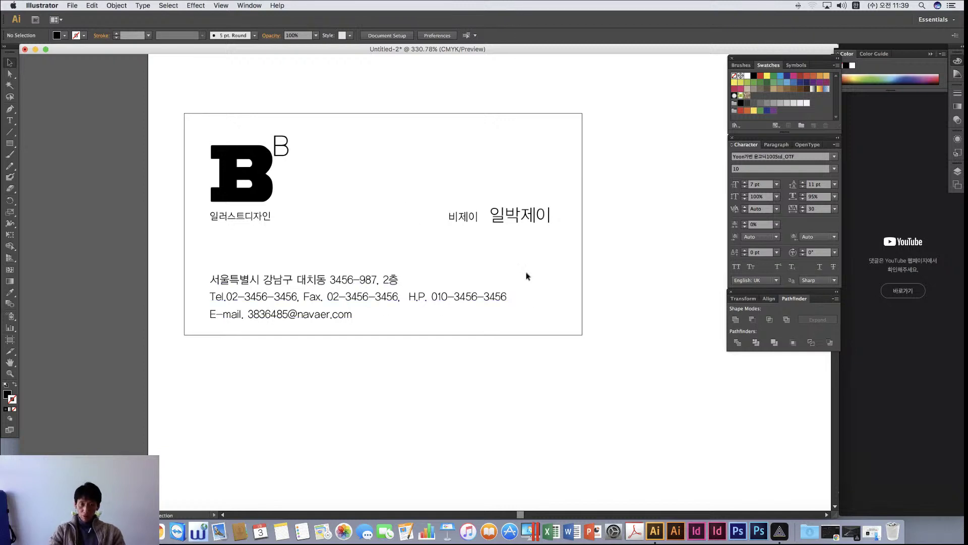
Make the Tel. label the bolder 40 weight
{"action": "scroll", "coordinate": [610, 240], "scroll_direction": "right", "scroll_amount": 5}
{"action": "scroll", "coordinate": [609, 240], "scroll_direction": "up", "scroll_amount": 3}
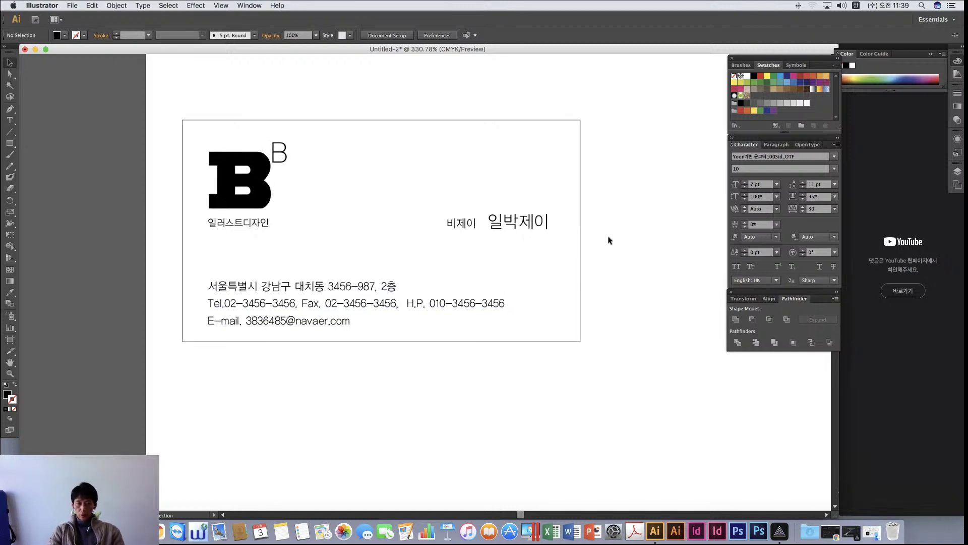
{"action": "scroll", "coordinate": [595, 257], "scroll_direction": "right", "scroll_amount": 2}
{"action": "scroll", "coordinate": [584, 274], "scroll_direction": "down", "scroll_amount": 3}
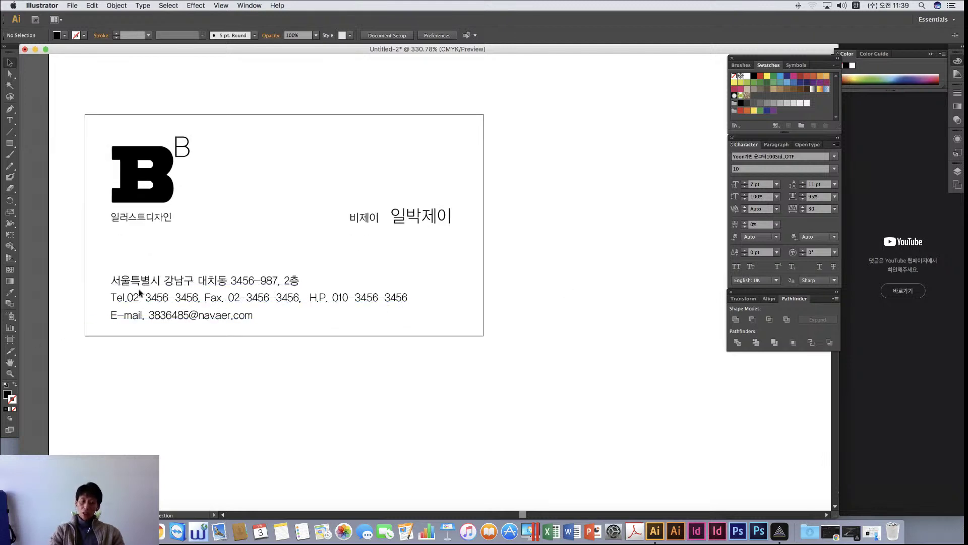
{"action": "double_click", "coordinate": [122, 300]}
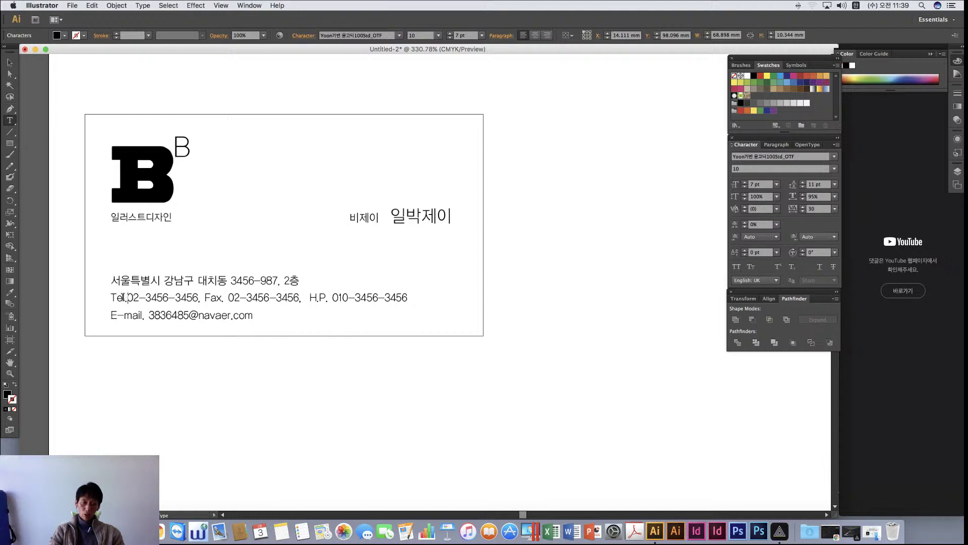
{"action": "mouse_move", "coordinate": [127, 299]}
{"action": "left_mouse_down"}
{"action": "mouse_move", "coordinate": [97, 296]}
{"action": "mouse_move", "coordinate": [116, 298]}
{"action": "mouse_move", "coordinate": [108, 297]}
{"action": "left_mouse_up"}
{"action": "left_click", "coordinate": [128, 298]}
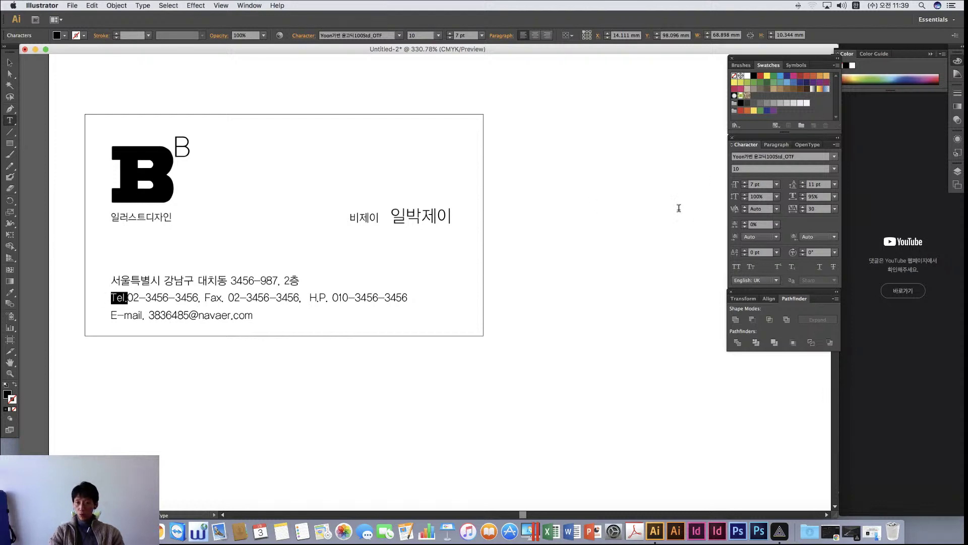
{"action": "left_click", "coordinate": [836, 169]}
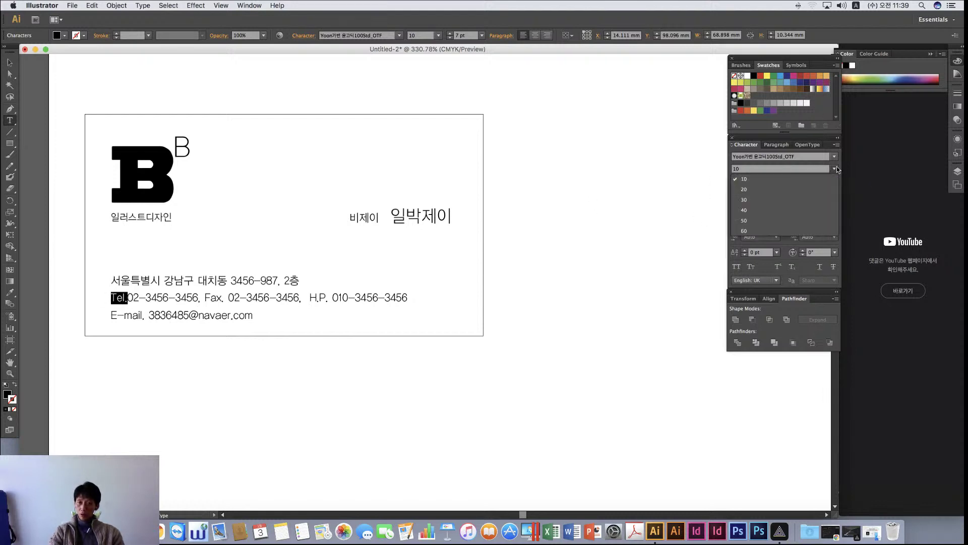
{"action": "left_click", "coordinate": [745, 209]}
{"action": "left_click", "coordinate": [153, 302]}
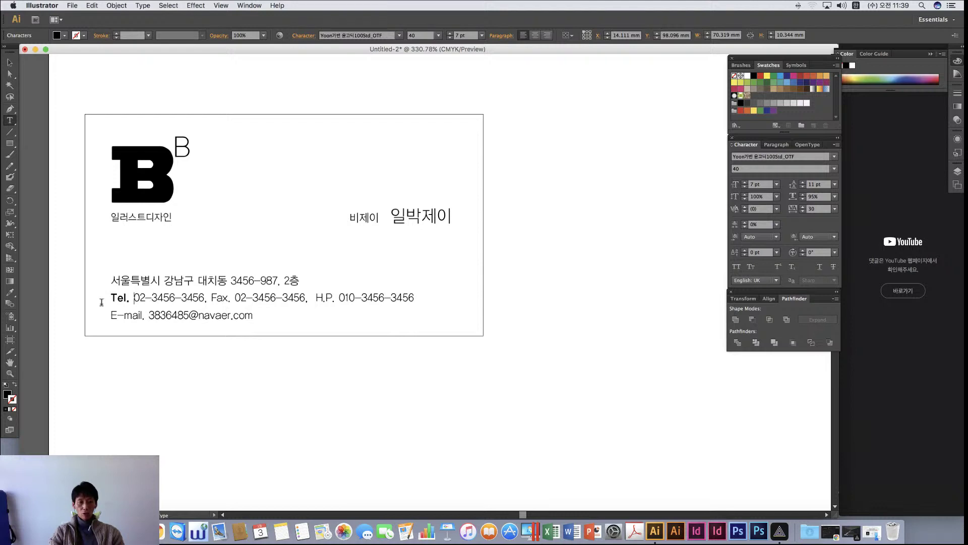
Give the Fax. label the same bold style as Tel. with the Eyedropper
{"action": "left_click", "coordinate": [211, 298]}
{"action": "left_click_drag", "start_coordinate": [219, 297], "coordinate": [239, 297]}
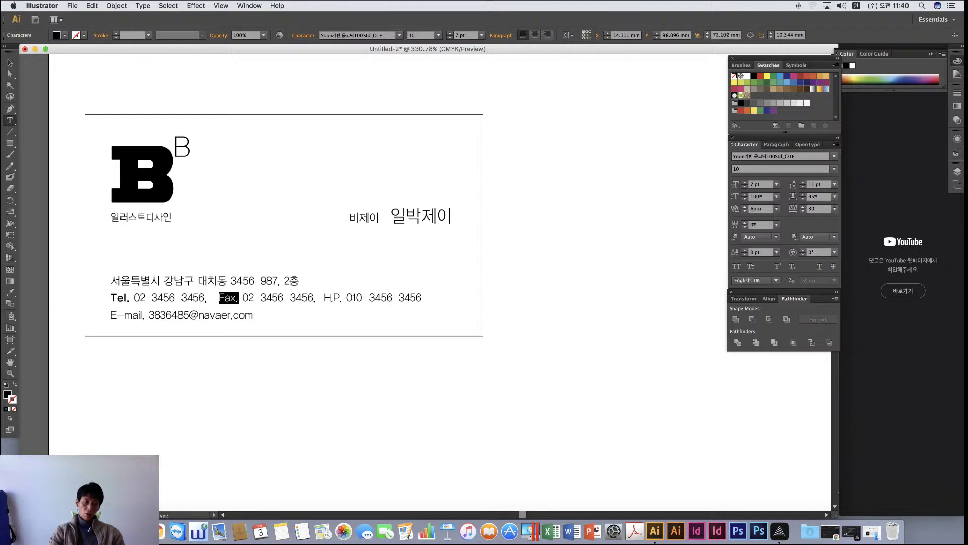
{"action": "left_click", "coordinate": [10, 292]}
{"action": "left_click", "coordinate": [121, 298]}
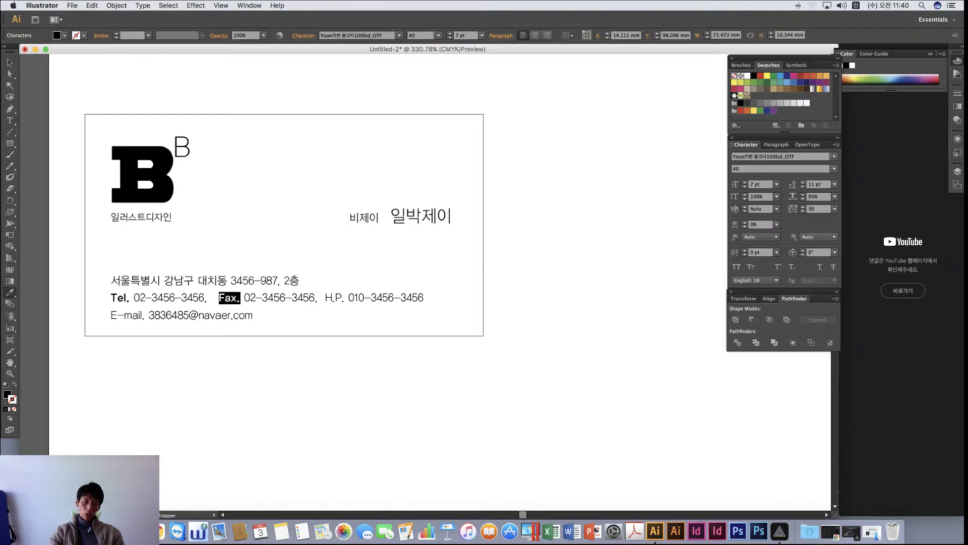
{"action": "left_click", "coordinate": [9, 62]}
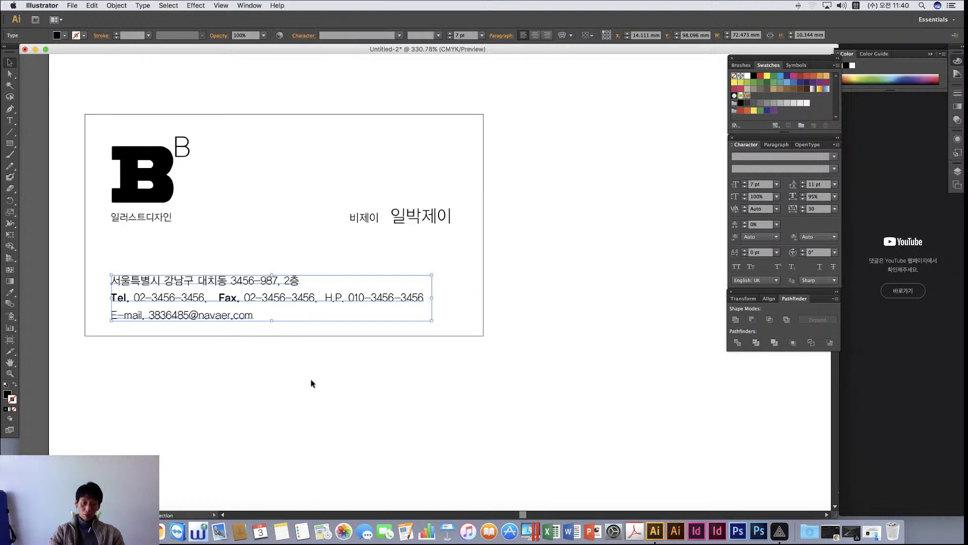
{"action": "left_click", "coordinate": [291, 364]}
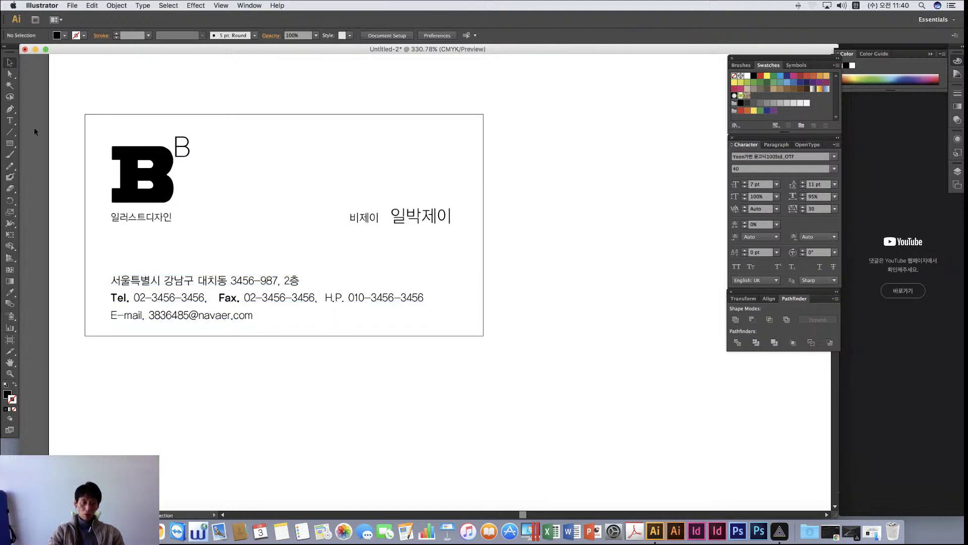
Set the H.P. label to the 40 weight
{"action": "left_click", "coordinate": [9, 121]}
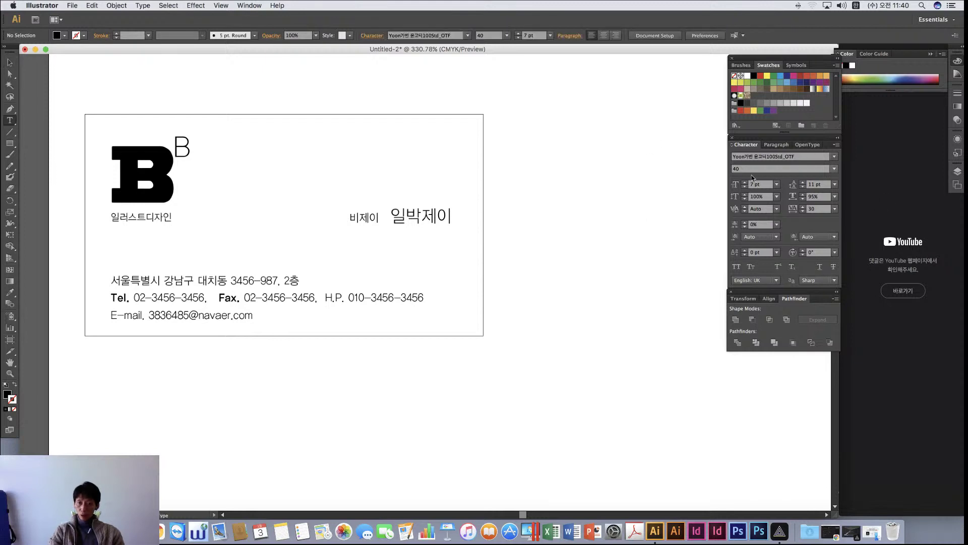
{"action": "left_click_drag", "start_coordinate": [325, 297], "coordinate": [343, 298]}
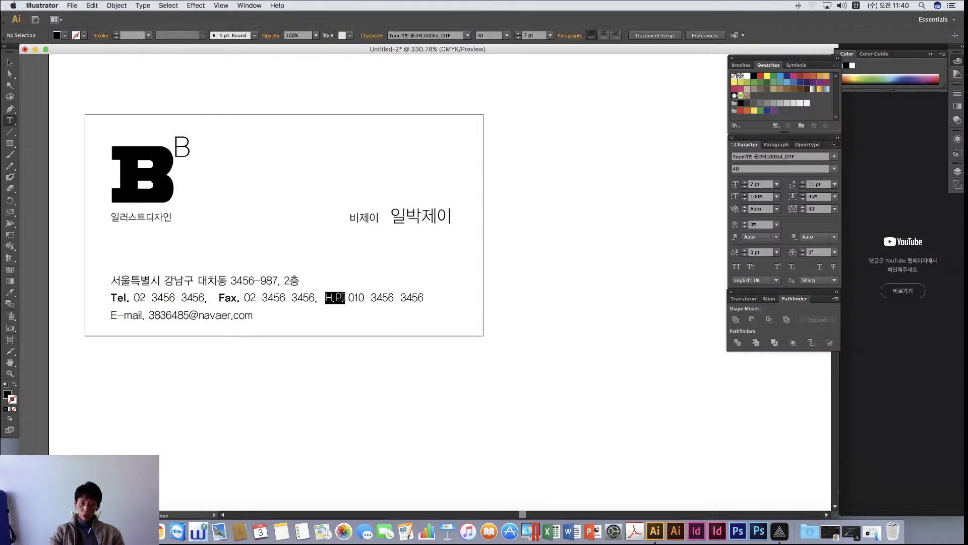
{"action": "left_click", "coordinate": [834, 168]}
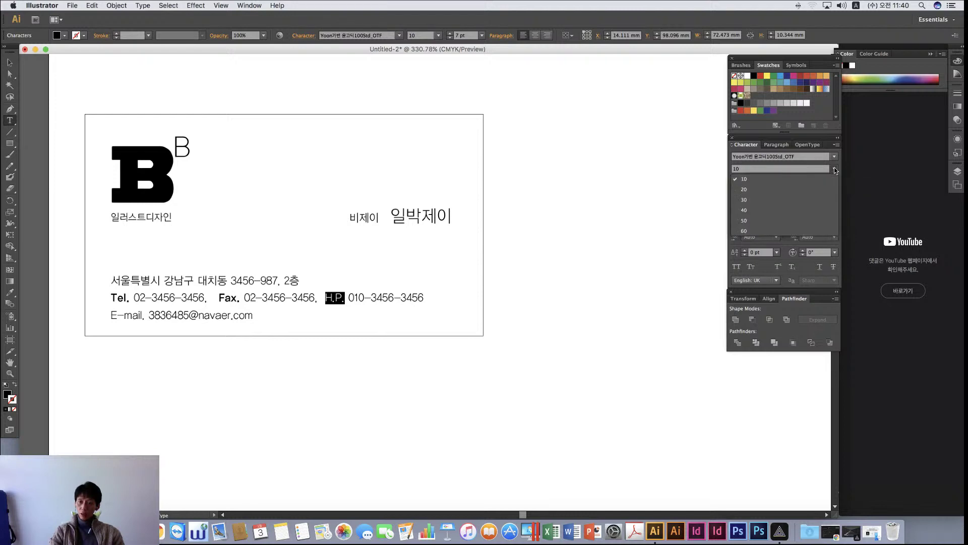
{"action": "left_click", "coordinate": [744, 209]}
{"action": "left_click", "coordinate": [360, 297]}
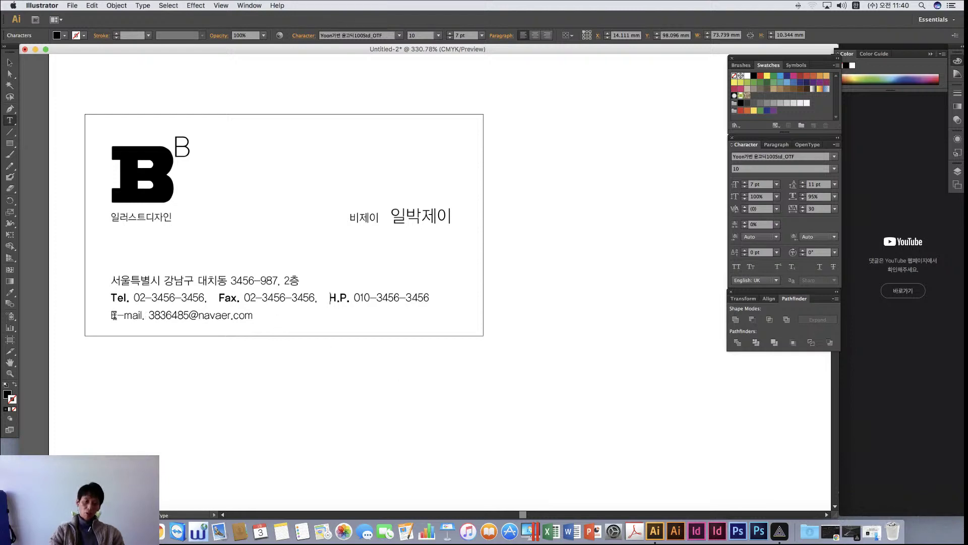
Make the E of E-mail bold like Tel. and nudge the contact block slightly up
{"action": "left_click_drag", "start_coordinate": [120, 315], "coordinate": [111, 315]}
{"action": "left_click", "coordinate": [10, 293]}
{"action": "left_click", "coordinate": [123, 294]}
{"action": "key", "text": "v"}
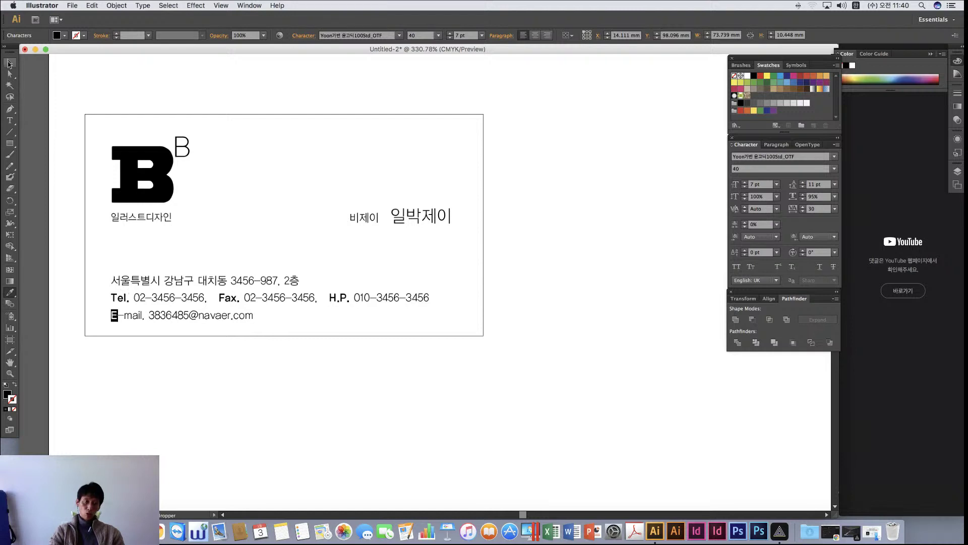
{"action": "left_click", "coordinate": [196, 386]}
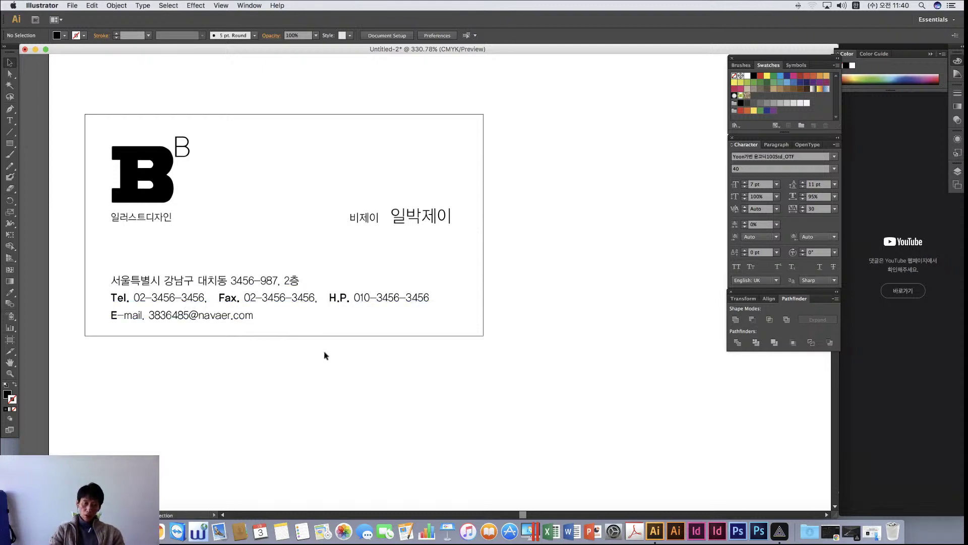
{"action": "left_click_drag", "start_coordinate": [211, 297], "coordinate": [212, 294]}
Draw a horizontal divider line with a black 0.25 pt stroke
{"action": "left_click", "coordinate": [323, 368]}
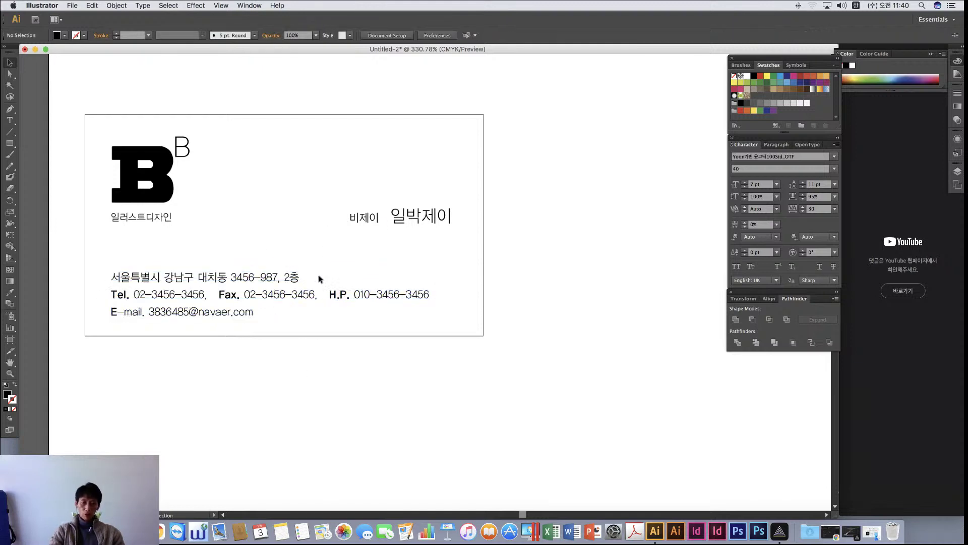
{"action": "scroll", "coordinate": [471, 273], "scroll_direction": "up", "scroll_amount": 3}
{"action": "scroll", "coordinate": [471, 272], "scroll_direction": "left", "scroll_amount": 4}
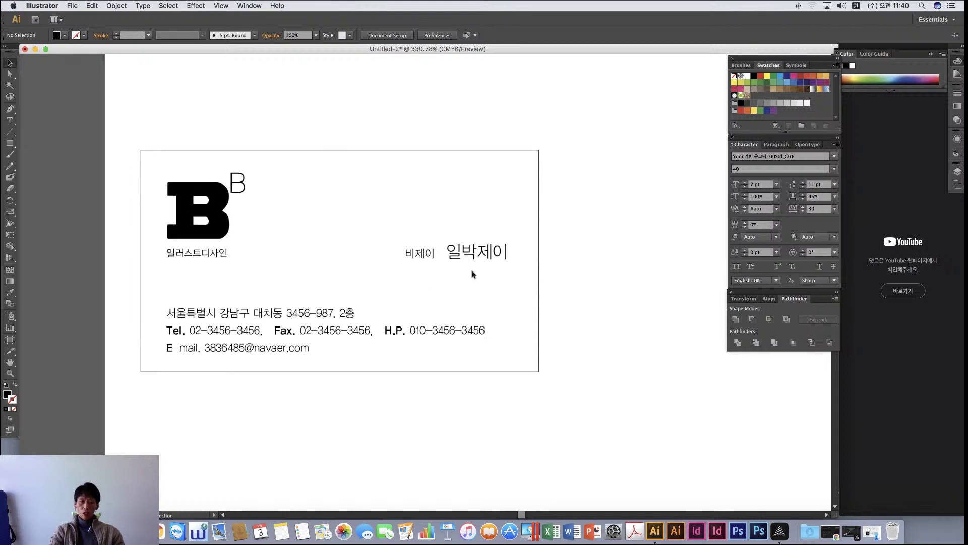
{"action": "left_click", "coordinate": [9, 132]}
{"action": "left_click_drag", "start_coordinate": [167, 285], "coordinate": [540, 306]}
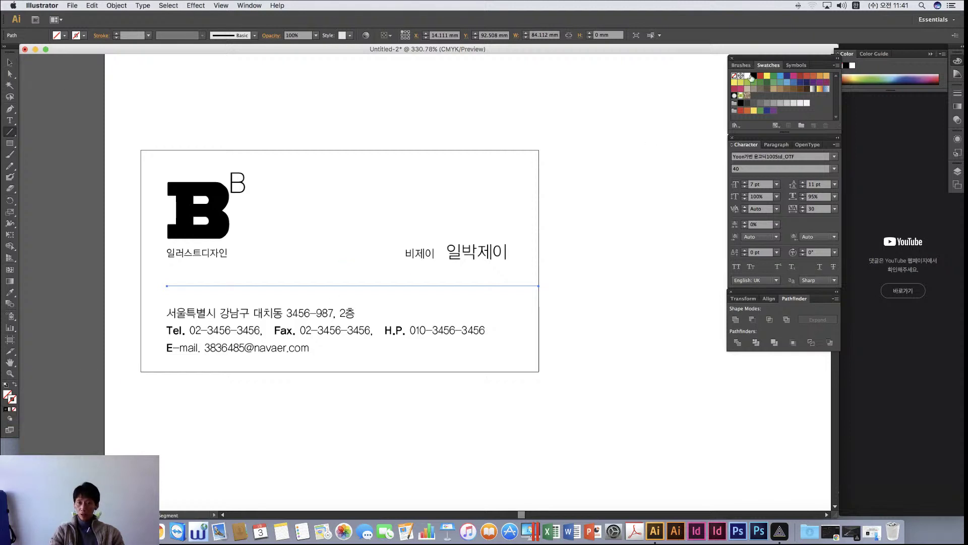
{"action": "left_click", "coordinate": [753, 76]}
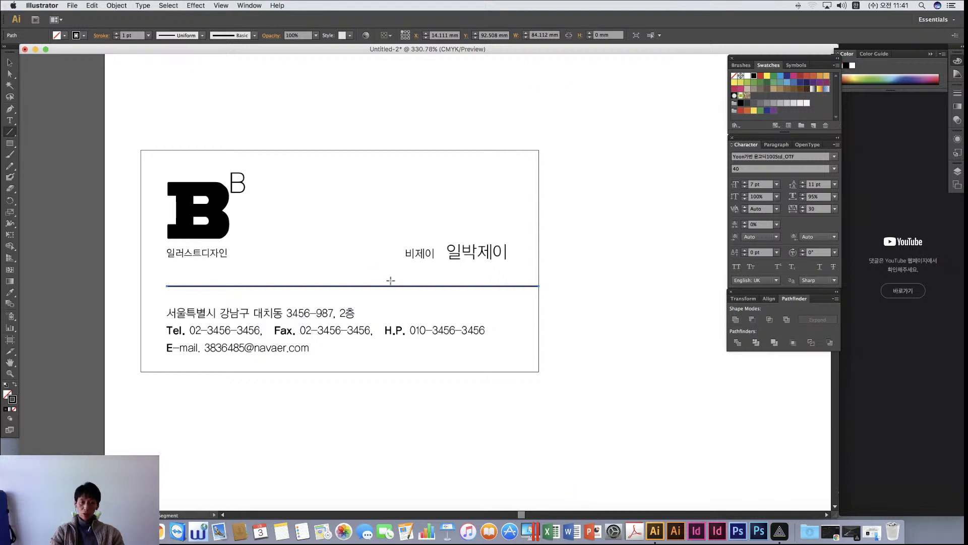
{"action": "left_click", "coordinate": [149, 35]}
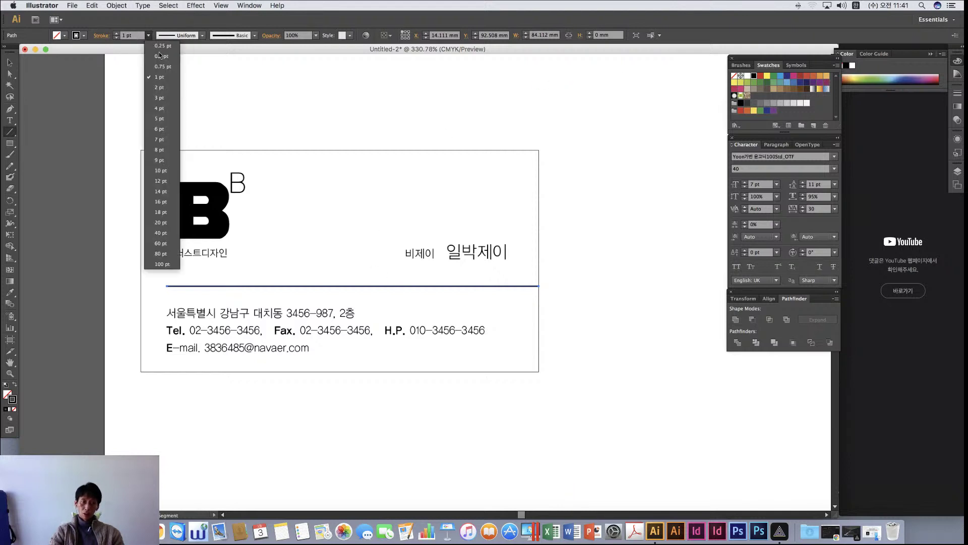
{"action": "left_click", "coordinate": [163, 46]}
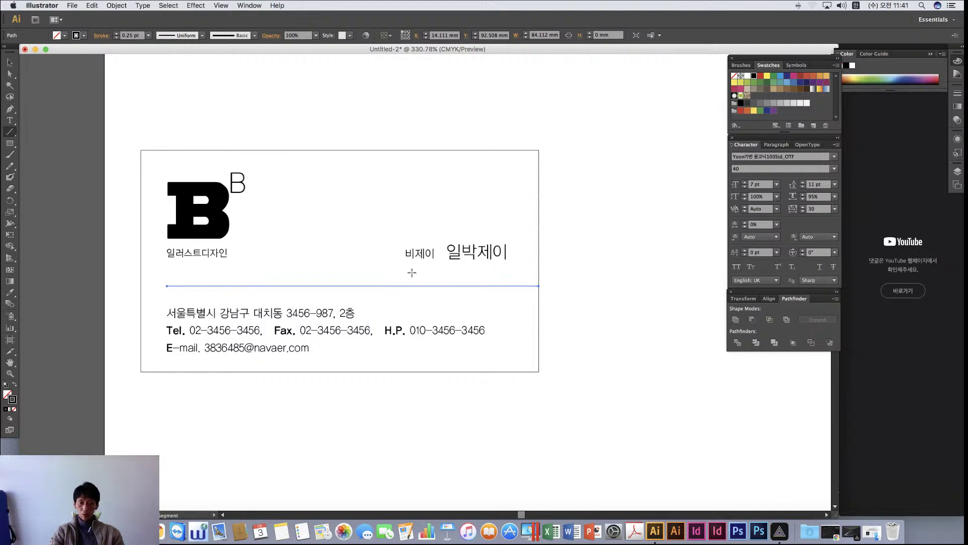
Move both Korean name texts slightly lower
{"action": "left_click", "coordinate": [9, 63]}
{"action": "left_click", "coordinate": [83, 226]}
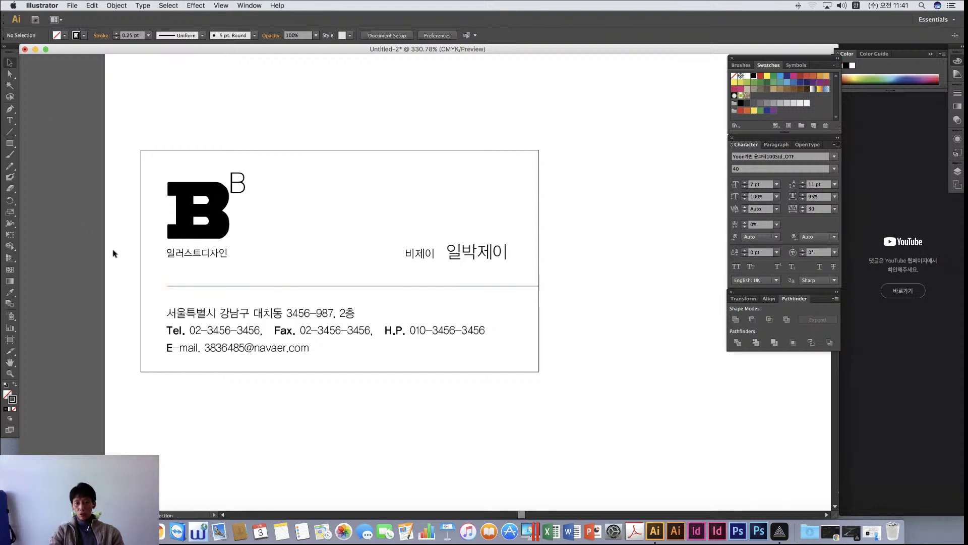
{"action": "left_click_drag", "start_coordinate": [388, 225], "coordinate": [474, 264]}
{"action": "left_click_drag", "start_coordinate": [475, 263], "coordinate": [474, 265]}
Zoom out to see the page, draw a full-page rectangle, then delete it
{"action": "left_click", "coordinate": [601, 323]}
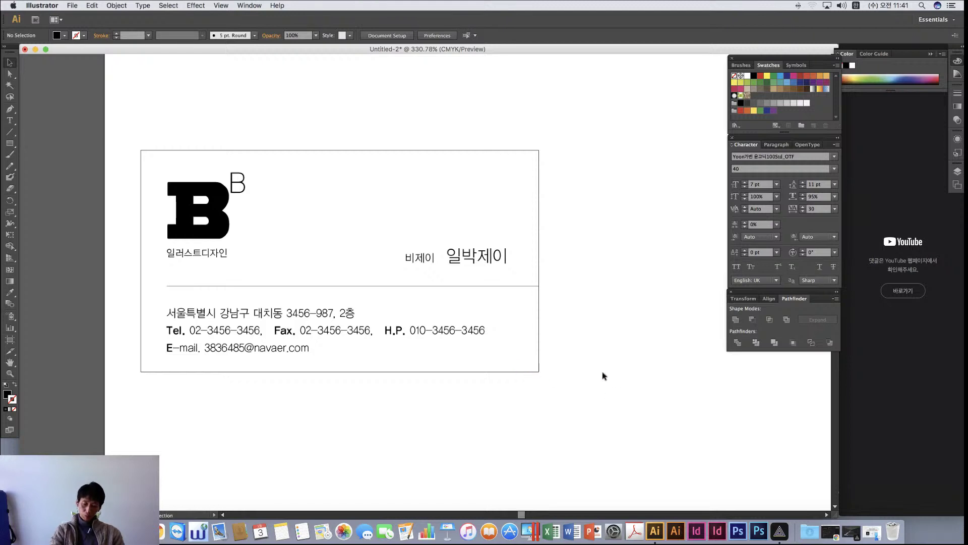
{"action": "key", "text": "super+minus"}
{"action": "key", "text": "super+minus"}
{"action": "key", "text": "super+minus"}
{"action": "scroll", "coordinate": [603, 376], "scroll_direction": "right", "scroll_amount": 3}
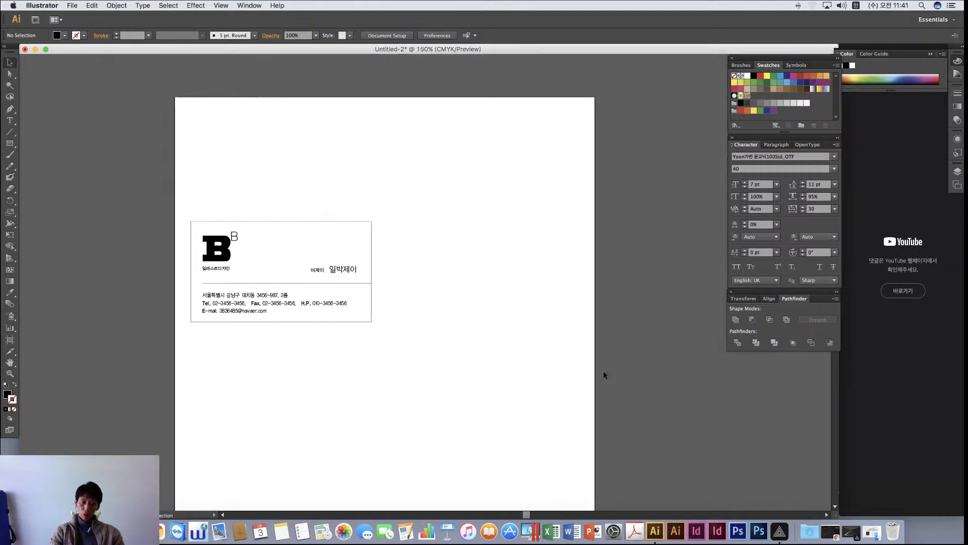
{"action": "scroll", "coordinate": [603, 374], "scroll_direction": "down", "scroll_amount": 3}
{"action": "left_click", "coordinate": [10, 142]}
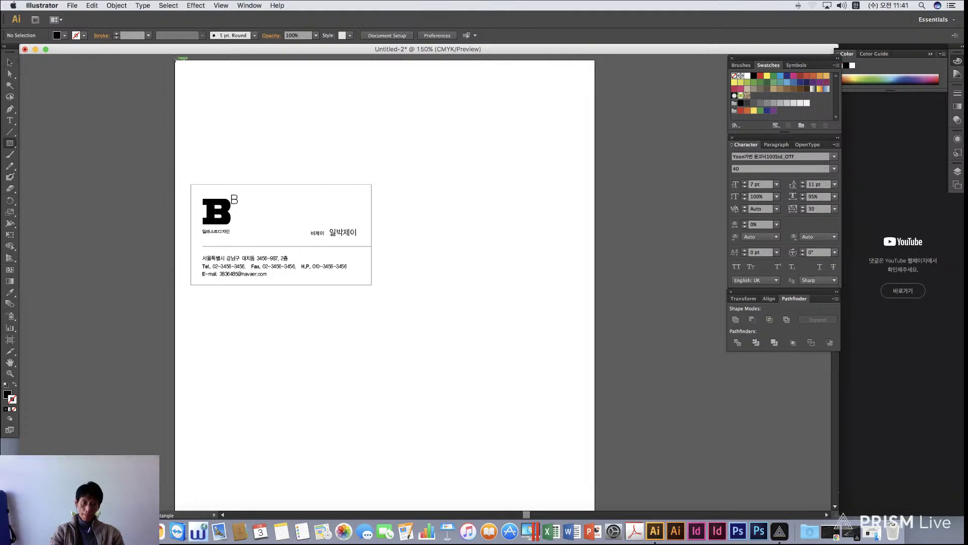
{"action": "left_click_drag", "start_coordinate": [174, 59], "coordinate": [593, 434]}
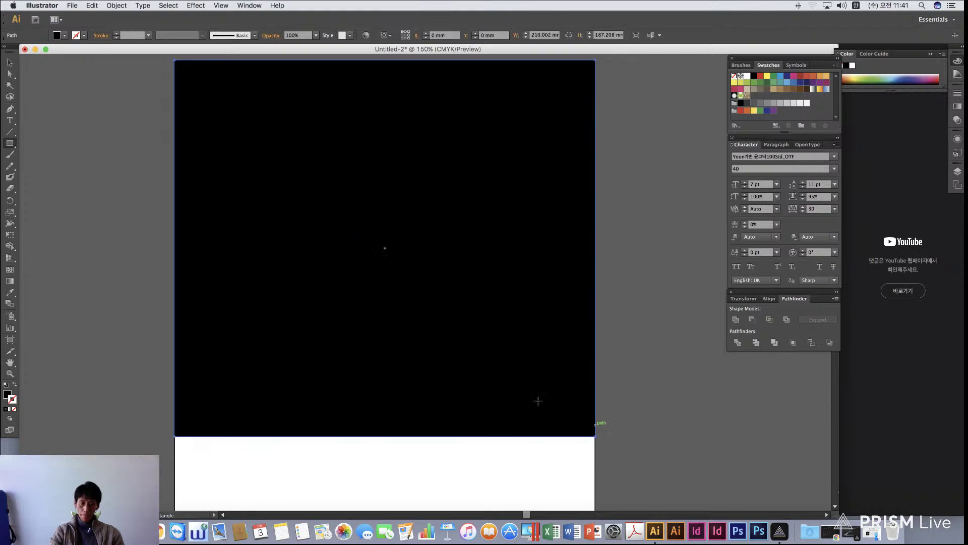
{"action": "left_click", "coordinate": [8, 62]}
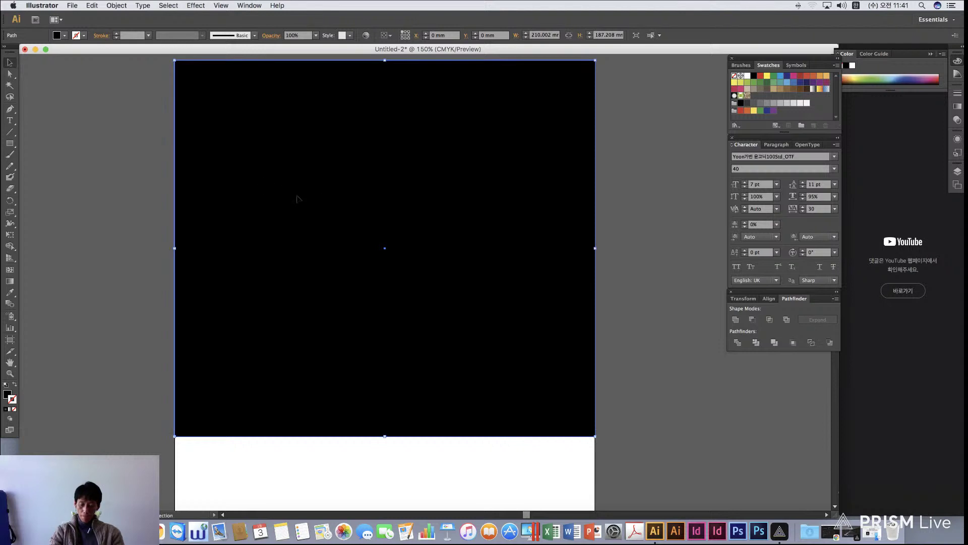
{"action": "key", "text": "Delete"}
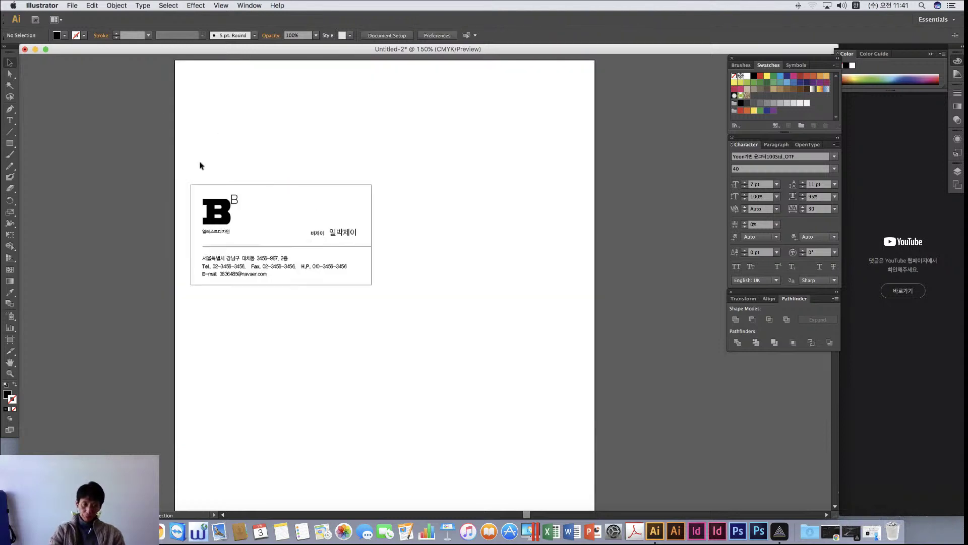
Marquee-select every card element and drag the card onto the pasteboard right of the page
{"action": "left_click_drag", "start_coordinate": [174, 156], "coordinate": [433, 282]}
{"action": "scroll", "coordinate": [433, 282], "scroll_direction": "right", "scroll_amount": 5}
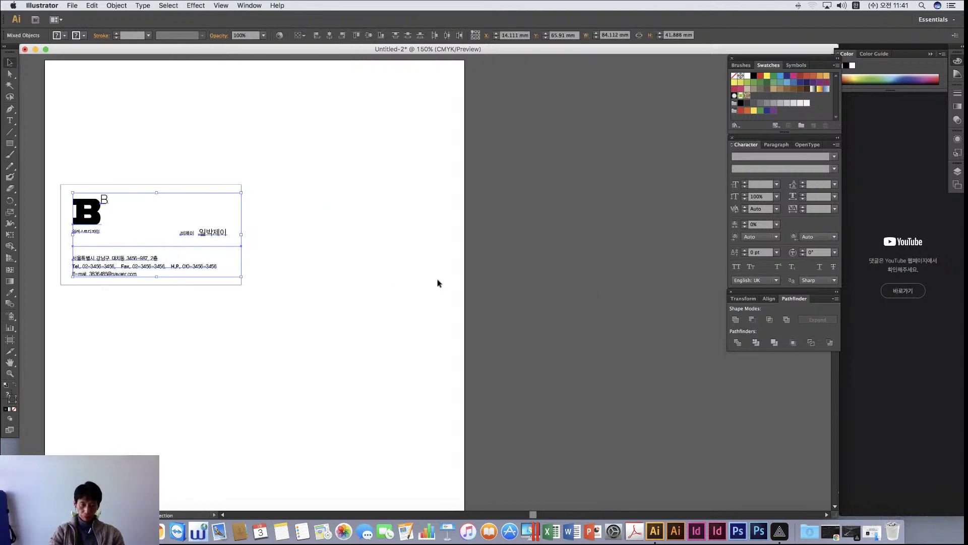
{"action": "left_click", "coordinate": [416, 278]}
{"action": "left_click_drag", "start_coordinate": [54, 160], "coordinate": [340, 322]}
{"action": "left_click_drag", "start_coordinate": [95, 223], "coordinate": [561, 264]}
{"action": "scroll", "coordinate": [443, 306], "scroll_direction": "right", "scroll_amount": 10}
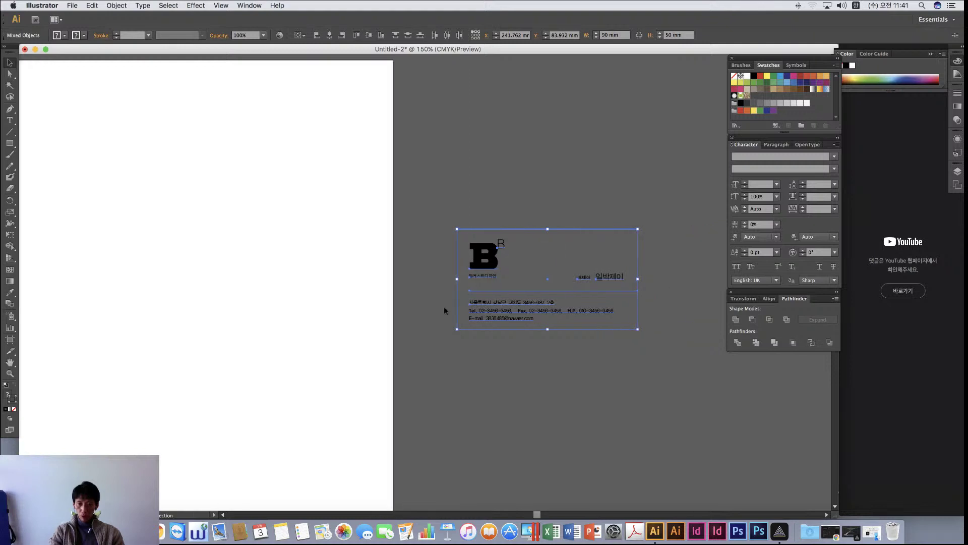
{"action": "left_click", "coordinate": [445, 309]}
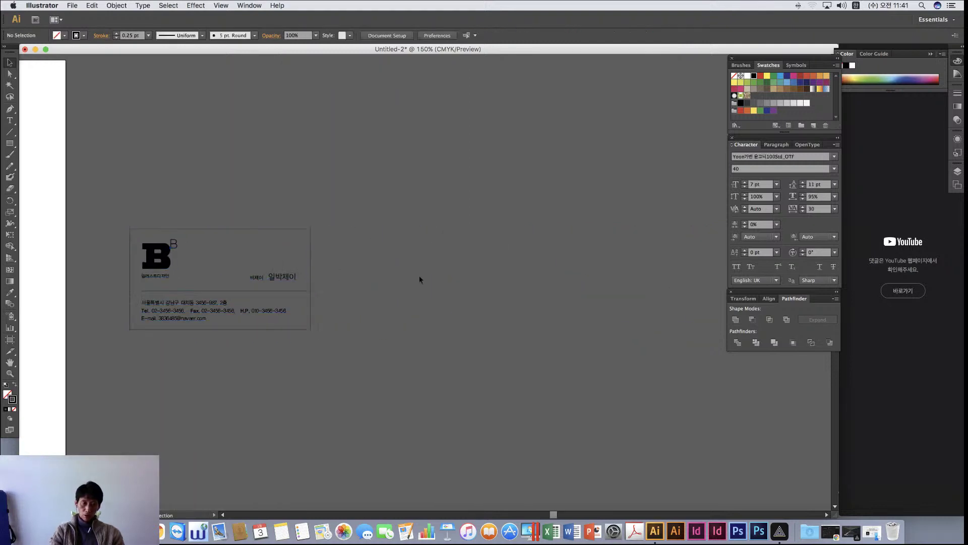
Give the card's border rectangle no stroke and a White fill
{"action": "left_click", "coordinate": [310, 240]}
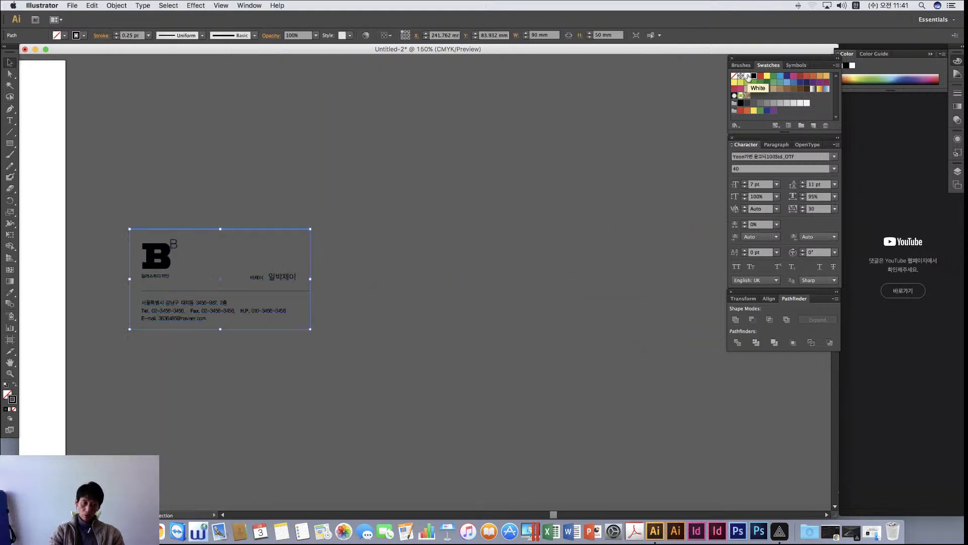
{"action": "left_click", "coordinate": [14, 409]}
{"action": "left_click", "coordinate": [4, 395]}
{"action": "left_click", "coordinate": [748, 76]}
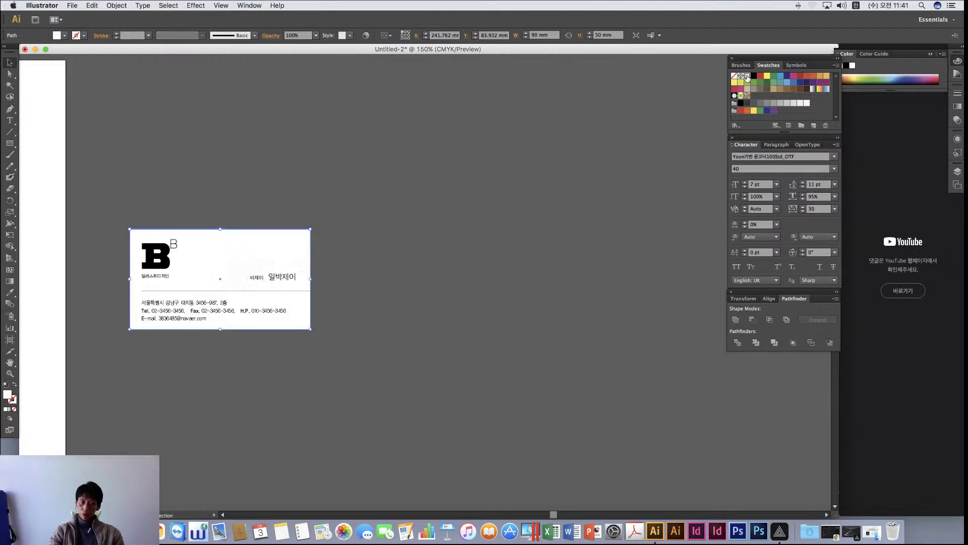
{"action": "left_click", "coordinate": [499, 244]}
Move the whole card to the canvas centre and zoom in to 300%
{"action": "left_click_drag", "start_coordinate": [110, 188], "coordinate": [415, 389]}
{"action": "left_click_drag", "start_coordinate": [213, 274], "coordinate": [408, 187]}
{"action": "left_click", "coordinate": [451, 325]}
{"action": "scroll", "coordinate": [524, 285], "scroll_direction": "right", "scroll_amount": 2}
{"action": "scroll", "coordinate": [525, 289], "scroll_direction": "up", "scroll_amount": 8}
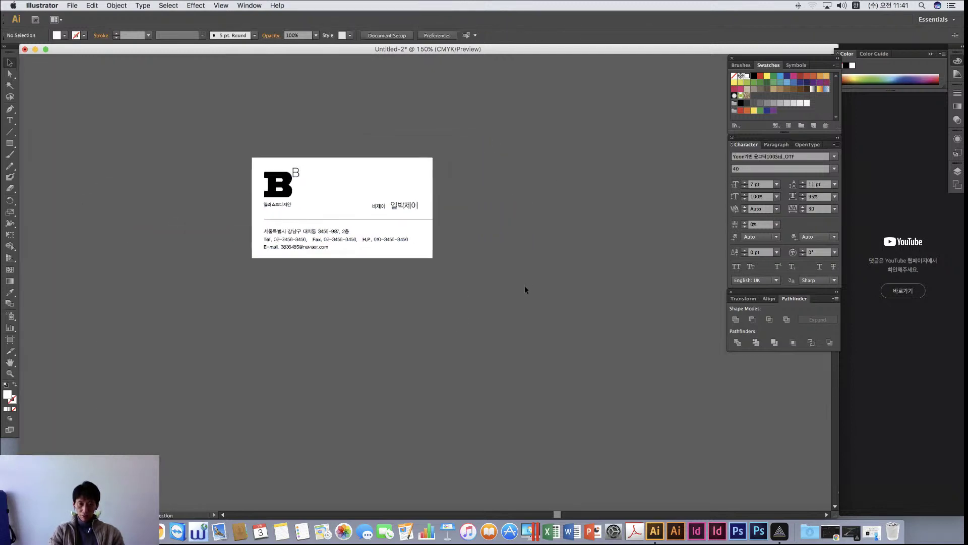
{"action": "key", "text": "super+equal"}
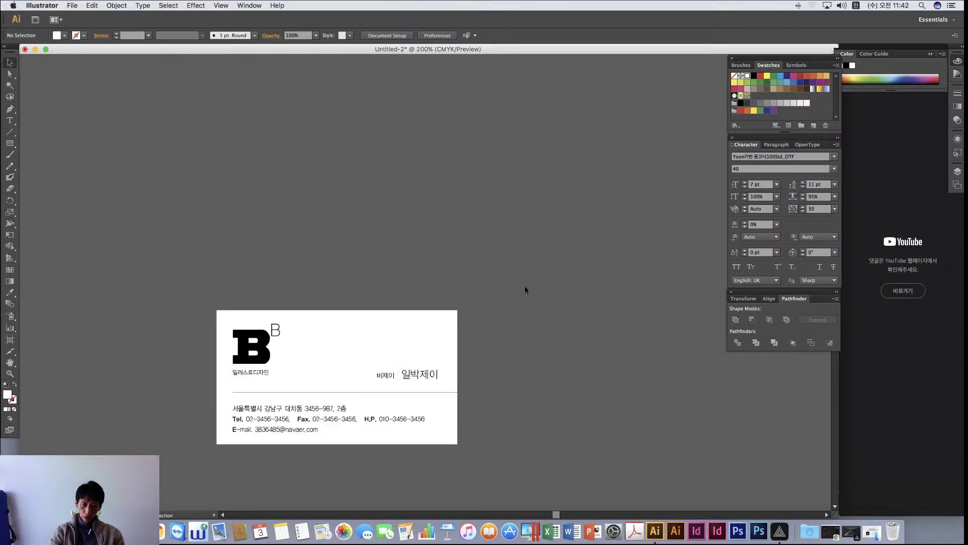
{"action": "scroll", "coordinate": [525, 289], "scroll_direction": "down", "scroll_amount": 5}
{"action": "scroll", "coordinate": [525, 289], "scroll_direction": "left", "scroll_amount": 2}
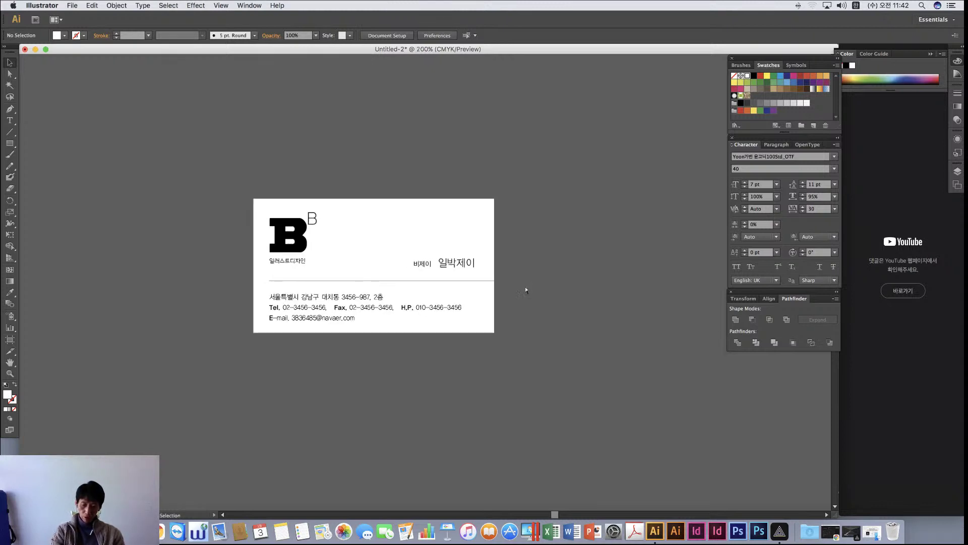
{"action": "key", "text": "super+equal"}
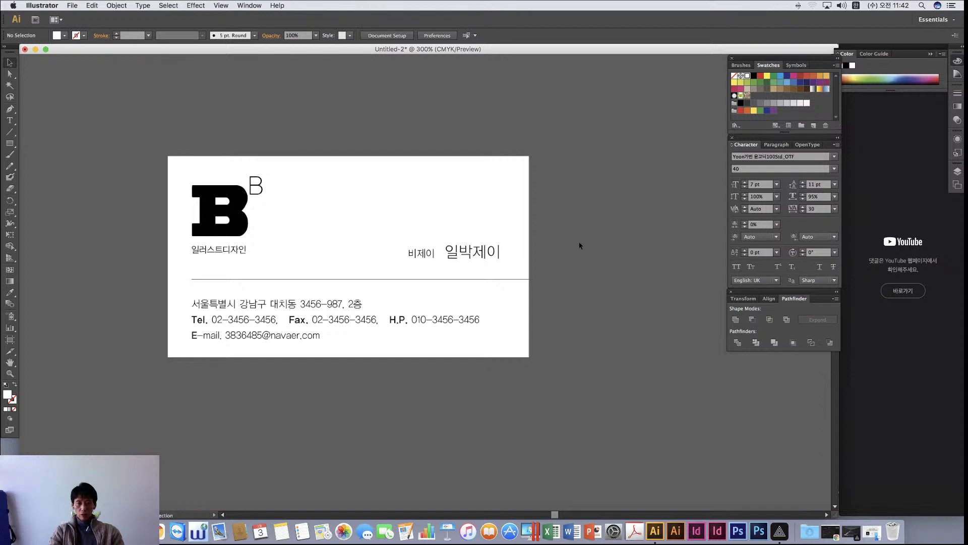
Colour the big B logo blue and the small superscript B light blue
{"action": "scroll", "coordinate": [504, 232], "scroll_direction": "down", "scroll_amount": 1}
{"action": "left_click", "coordinate": [357, 201]}
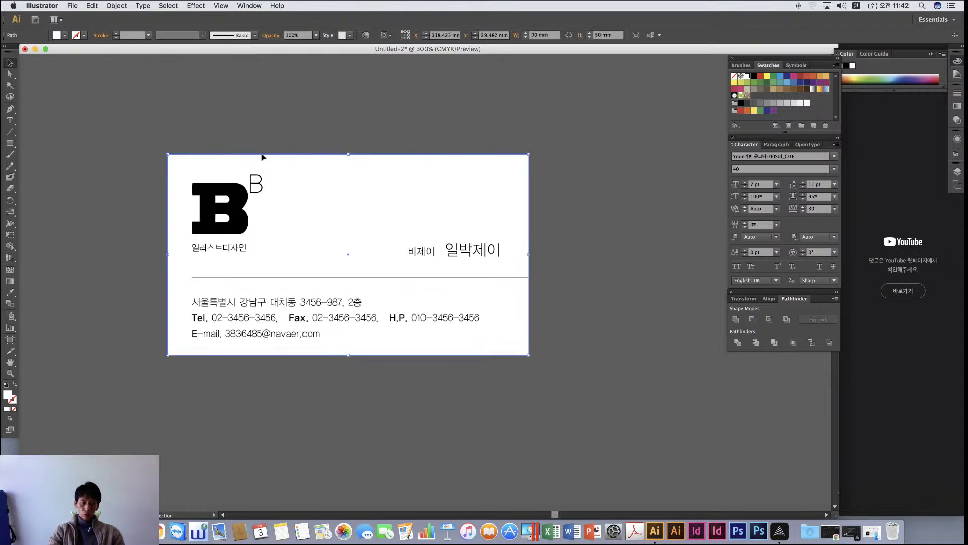
{"action": "left_click", "coordinate": [91, 174]}
{"action": "left_click", "coordinate": [233, 217]}
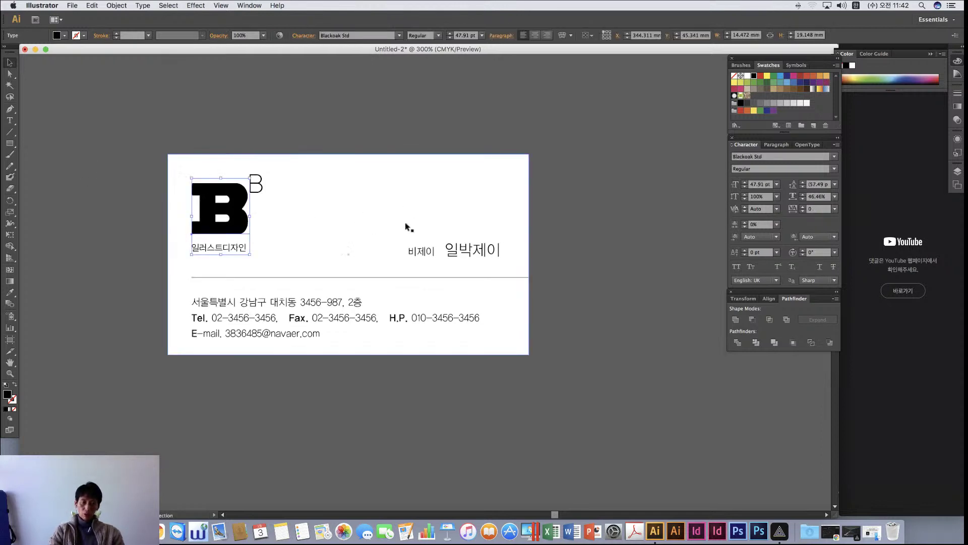
{"action": "left_click", "coordinate": [794, 82]}
{"action": "left_click", "coordinate": [602, 160]}
{"action": "left_click", "coordinate": [254, 179]}
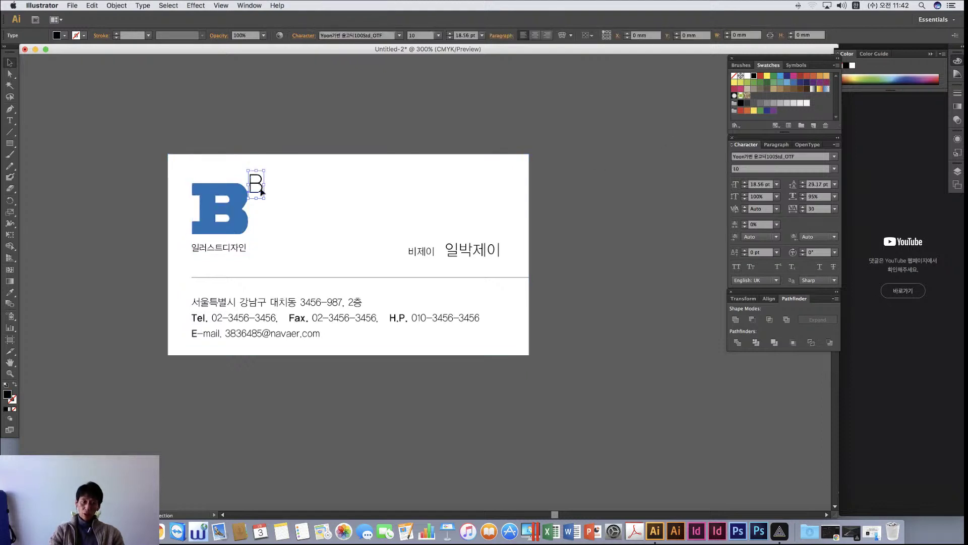
{"action": "left_click", "coordinate": [775, 76]}
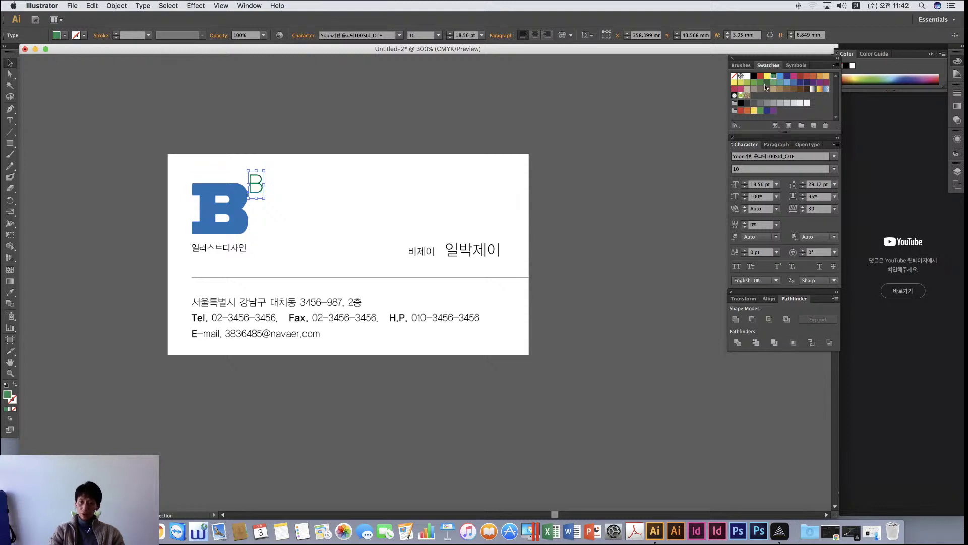
{"action": "left_click", "coordinate": [787, 82]}
{"action": "left_click", "coordinate": [619, 182]}
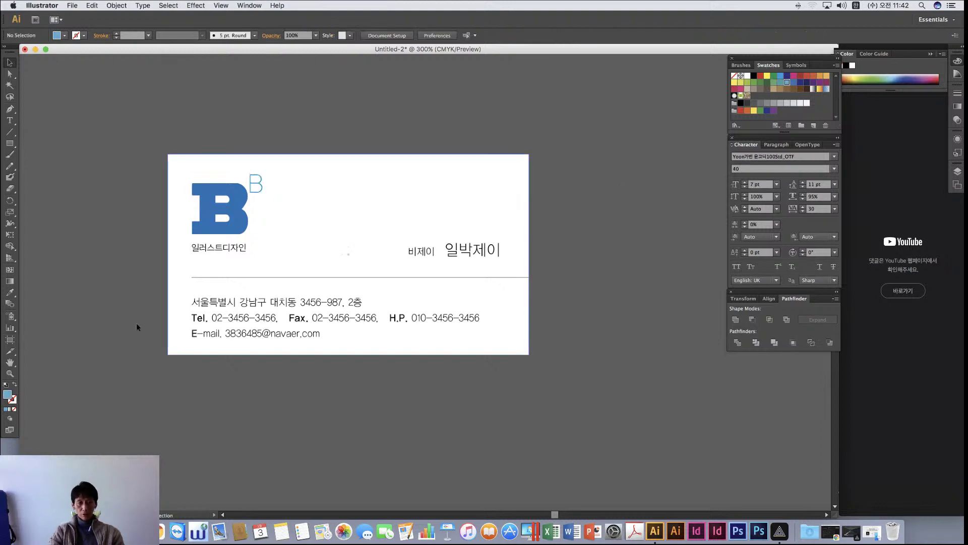
Set the 일러스트디자인 caption to font style 20 and a darker grey
{"action": "left_click", "coordinate": [220, 243]}
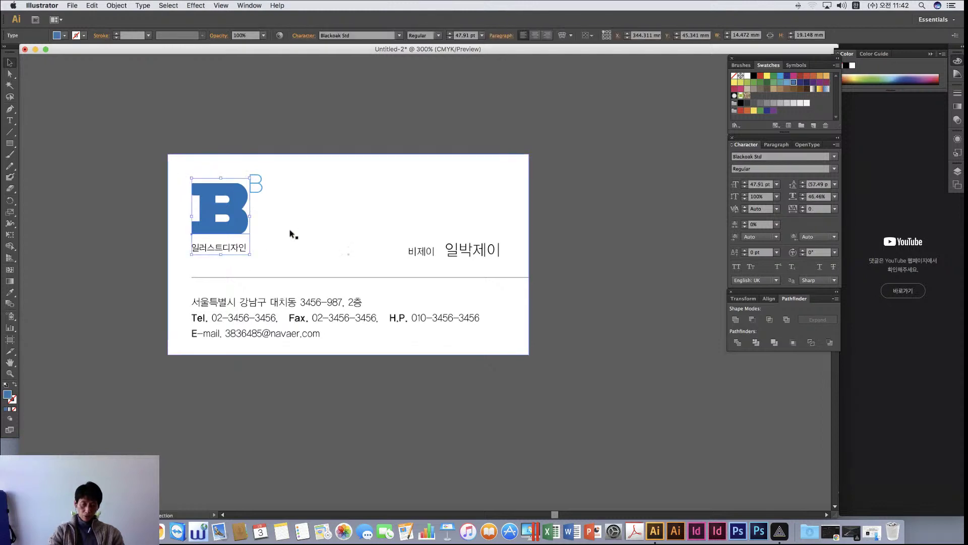
{"action": "left_click", "coordinate": [225, 247]}
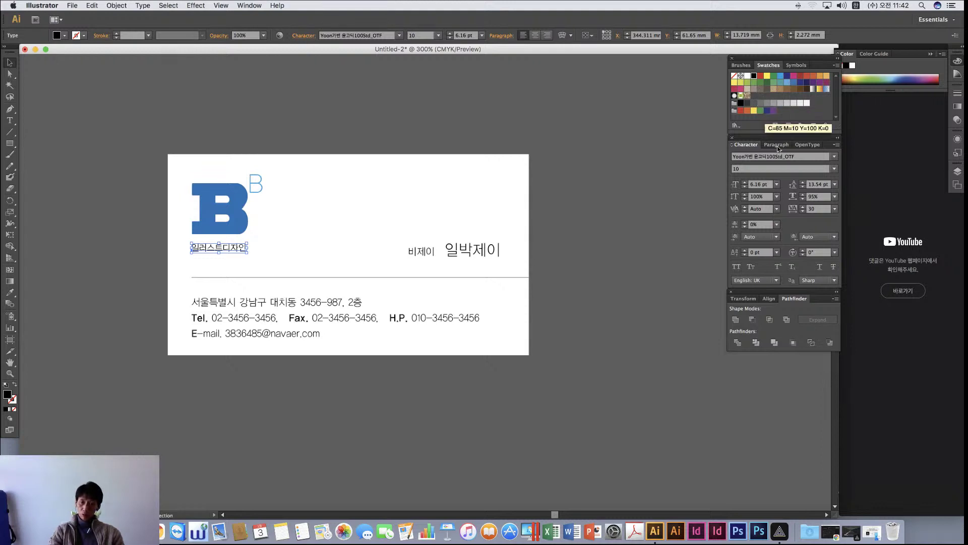
{"action": "left_click", "coordinate": [836, 170]}
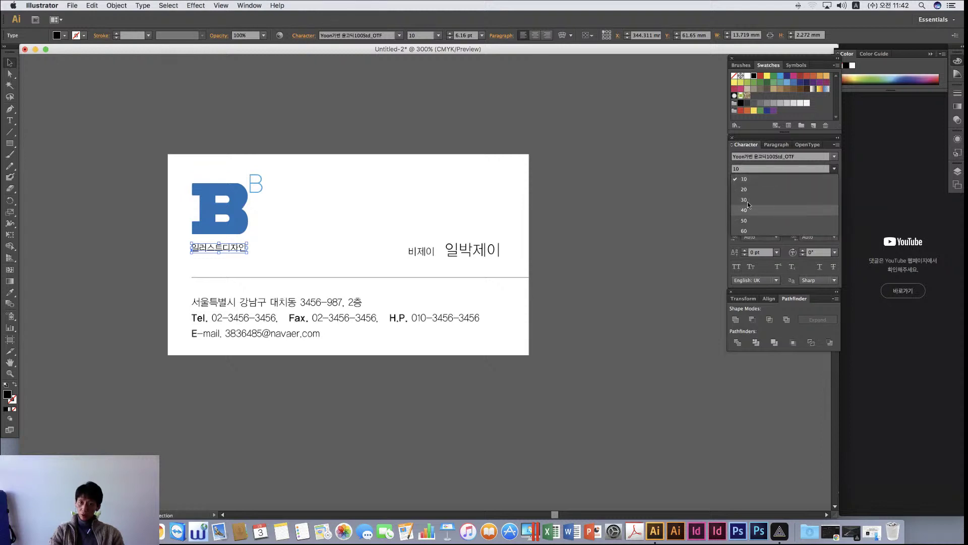
{"action": "left_click", "coordinate": [782, 180]}
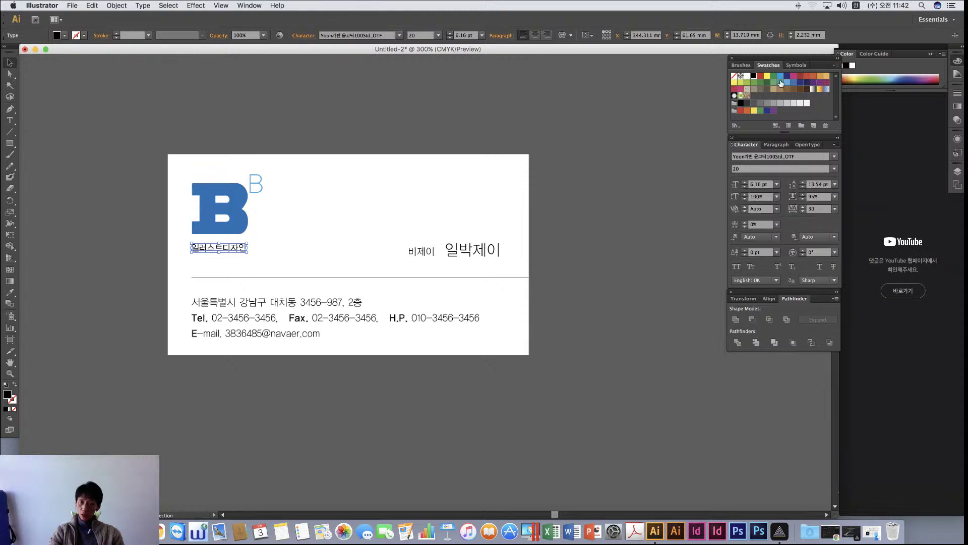
{"action": "left_click", "coordinate": [775, 104]}
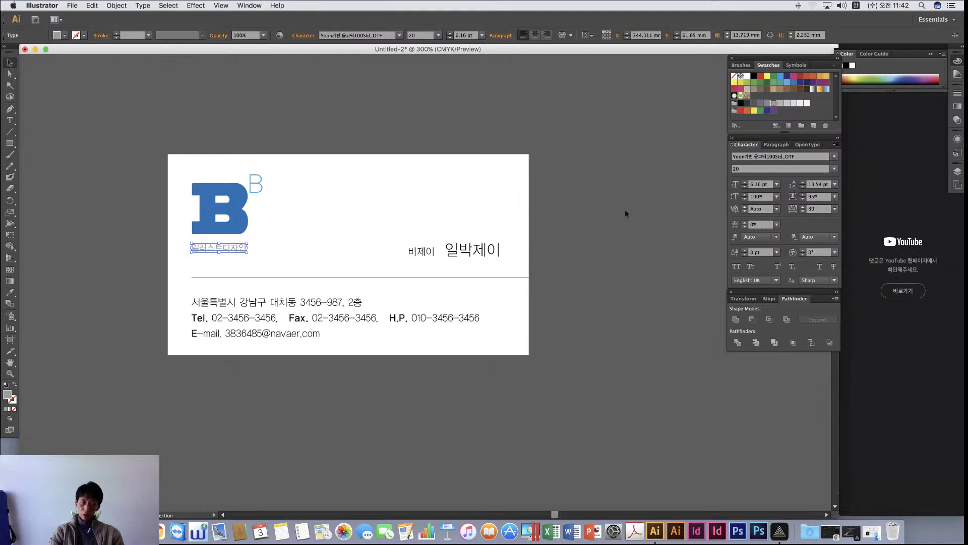
{"action": "left_click", "coordinate": [619, 207]}
{"action": "left_click", "coordinate": [218, 247]}
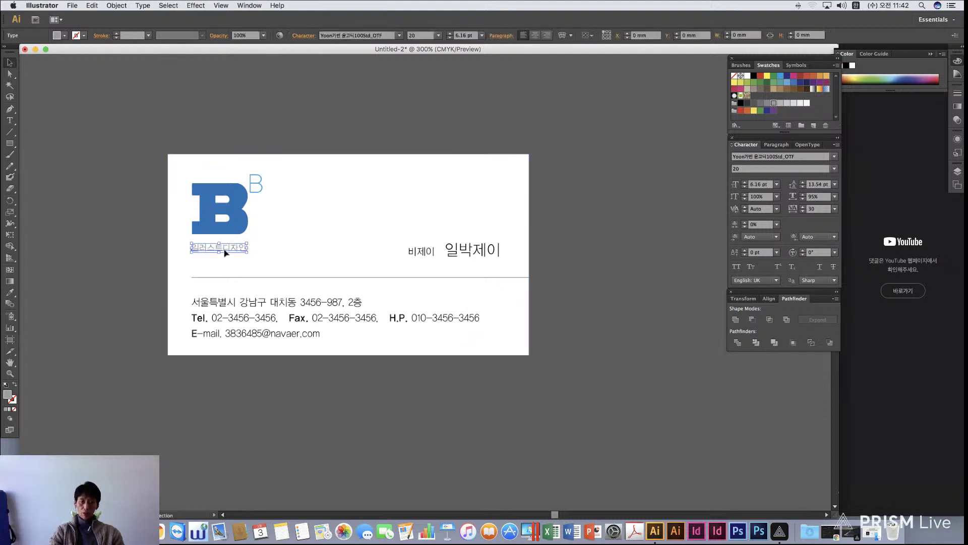
{"action": "left_click", "coordinate": [761, 103]}
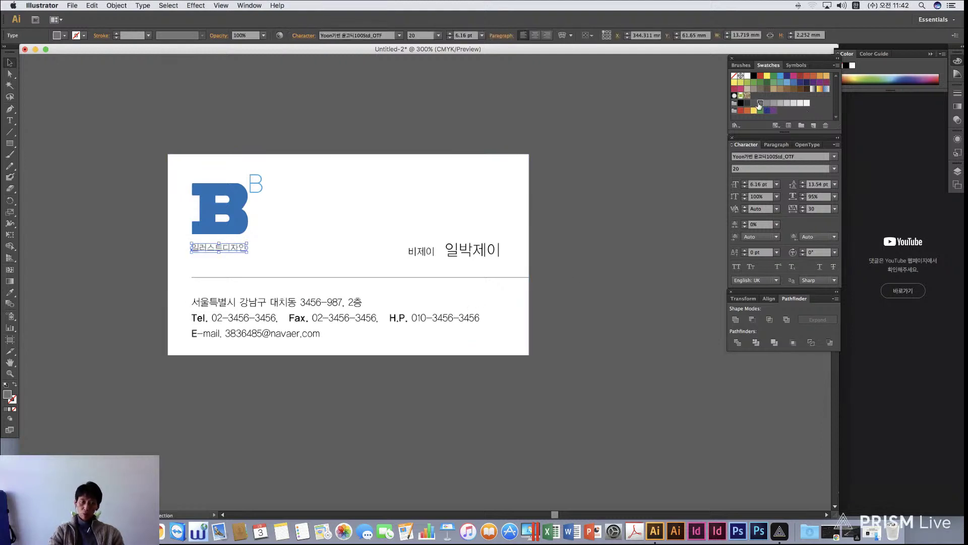
{"action": "left_click", "coordinate": [595, 349]}
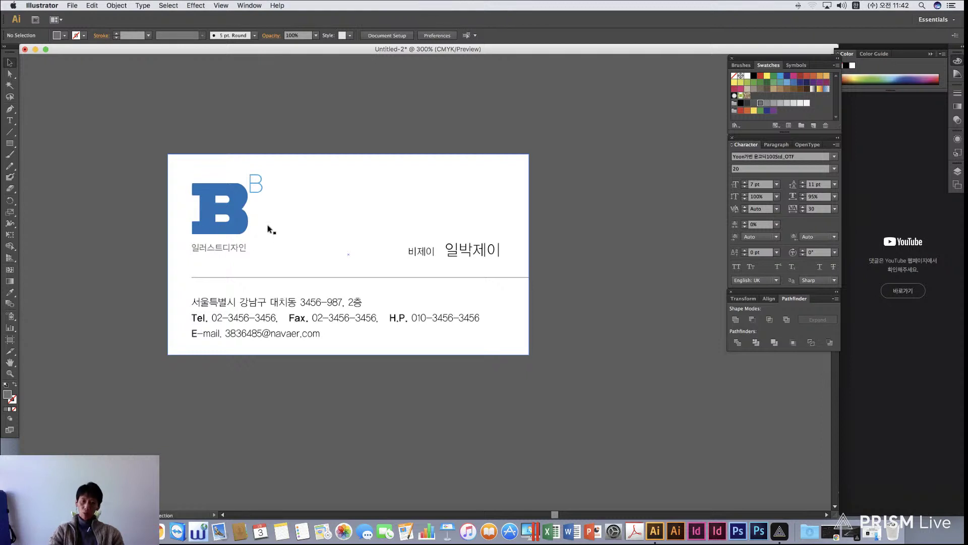
{"action": "triple_click", "coordinate": [426, 317]}
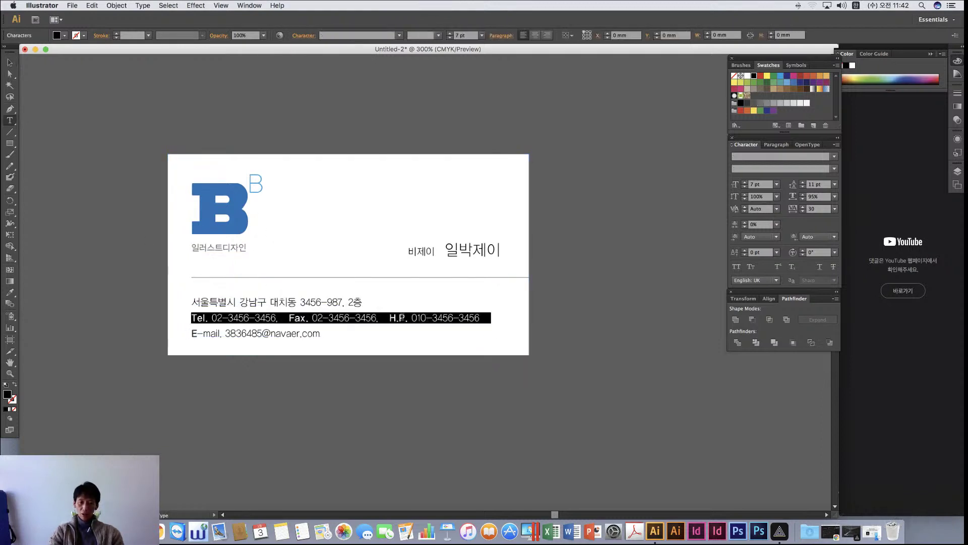
{"action": "left_click", "coordinate": [412, 318]}
{"action": "left_click_drag", "start_coordinate": [413, 318], "coordinate": [549, 314]}
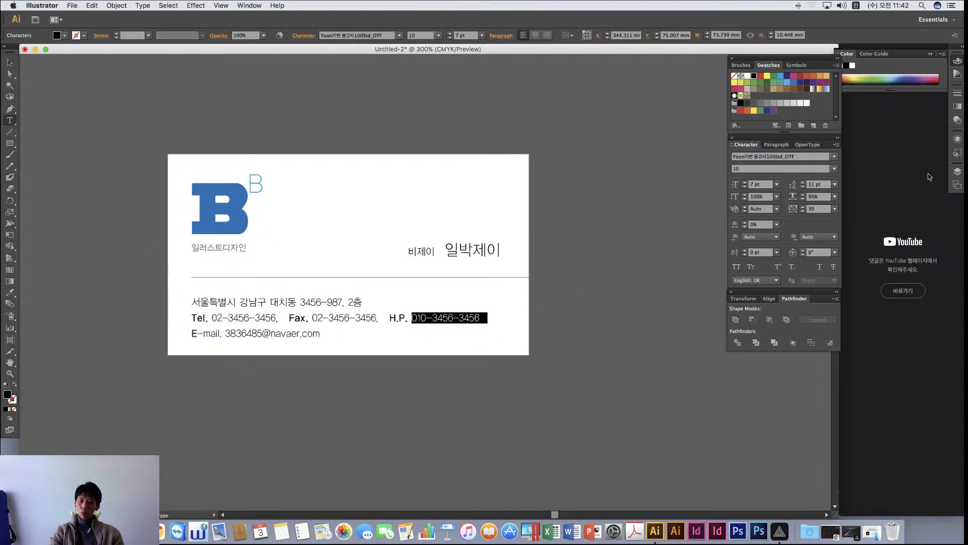
{"action": "left_click", "coordinate": [835, 169]}
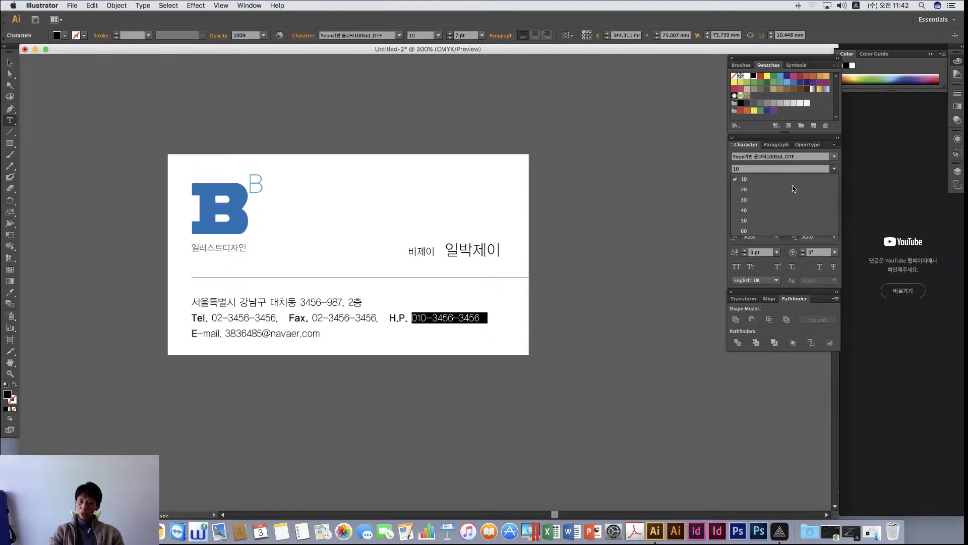
{"action": "left_click", "coordinate": [755, 189]}
{"action": "left_click", "coordinate": [449, 318]}
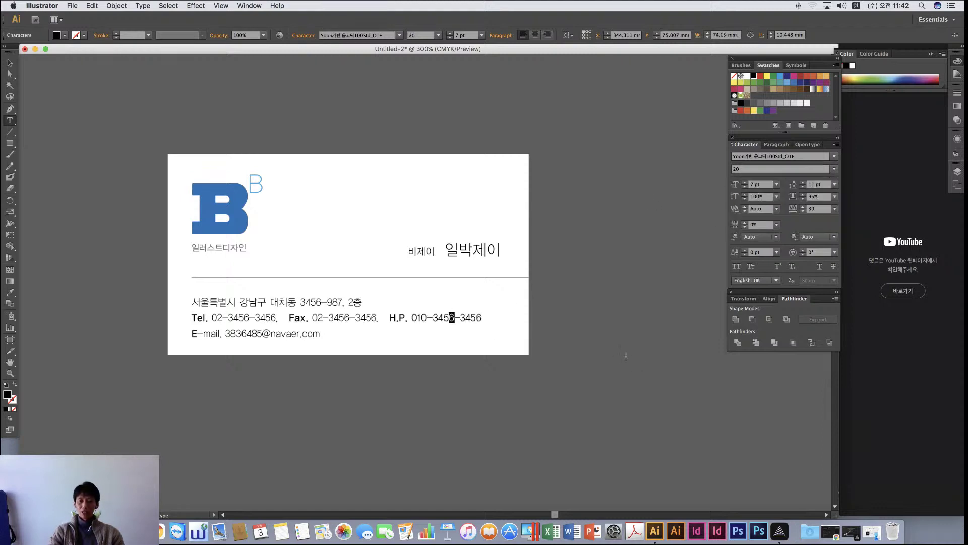
{"action": "left_click", "coordinate": [480, 318]}
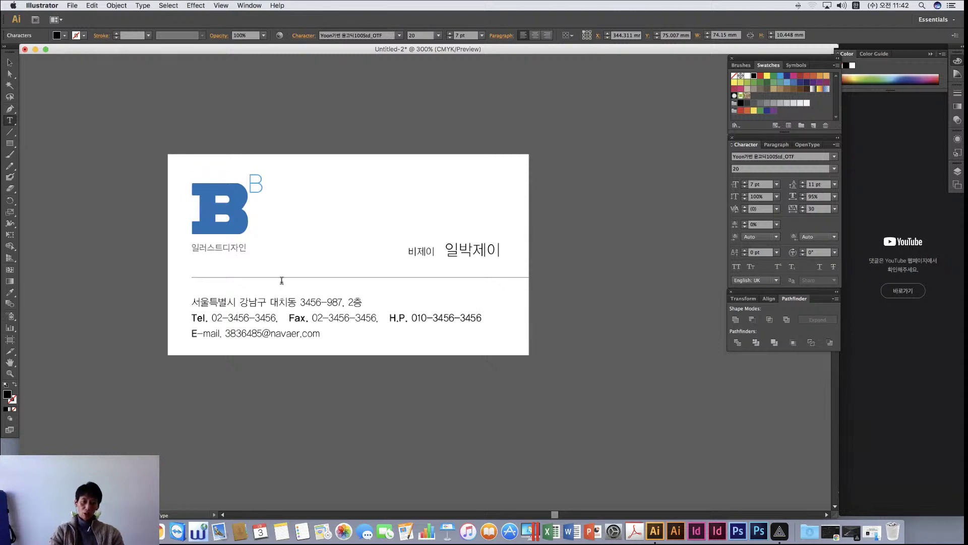
Colour the H.P., Tel., Fax. labels and the E of E-mail blue
{"action": "left_click_drag", "start_coordinate": [386, 318], "coordinate": [407, 318]}
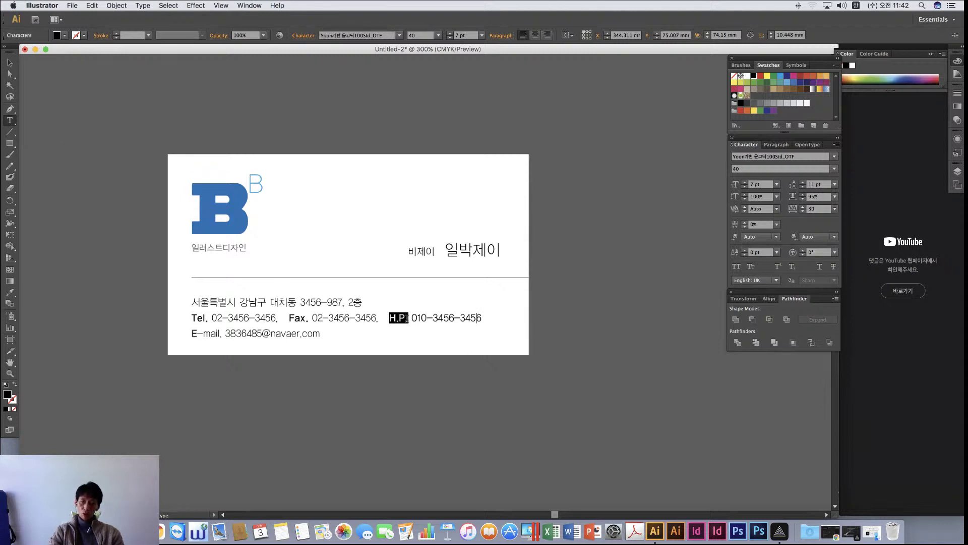
{"action": "left_click", "coordinate": [794, 82]}
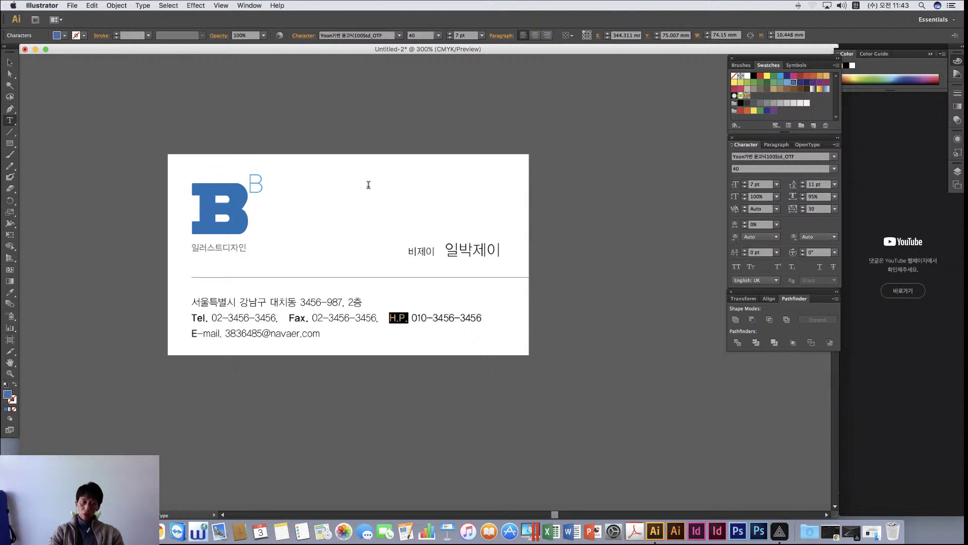
{"action": "left_click_drag", "start_coordinate": [193, 316], "coordinate": [207, 318]}
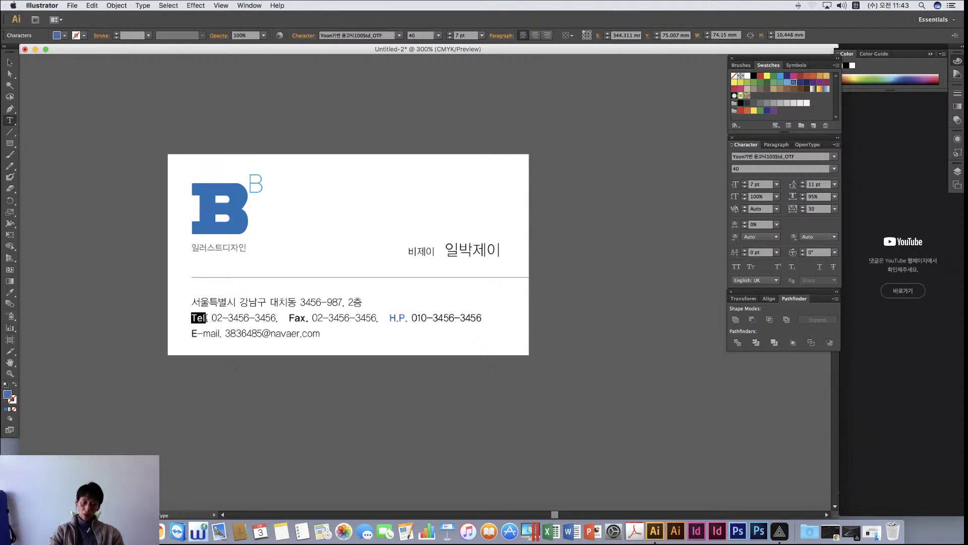
{"action": "left_click", "coordinate": [795, 83]}
{"action": "left_click_drag", "start_coordinate": [289, 317], "coordinate": [307, 318]}
{"action": "left_click", "coordinate": [794, 83]}
{"action": "left_click_drag", "start_coordinate": [190, 334], "coordinate": [195, 334]}
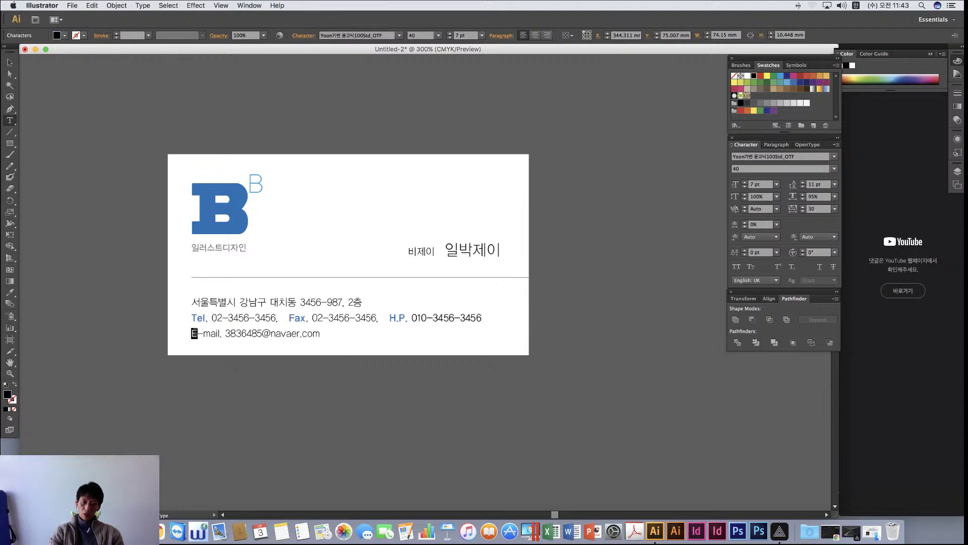
{"action": "left_click", "coordinate": [794, 82]}
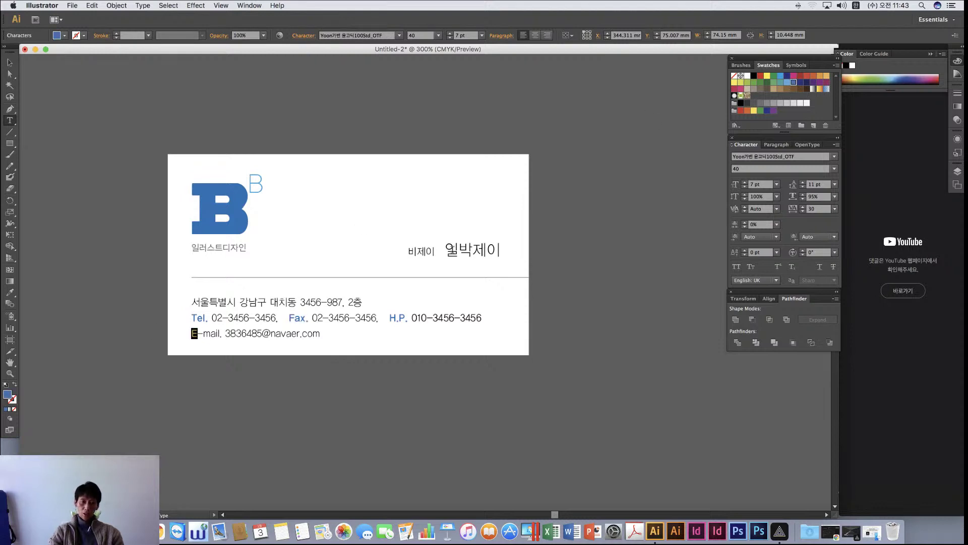
{"action": "left_click", "coordinate": [361, 309]}
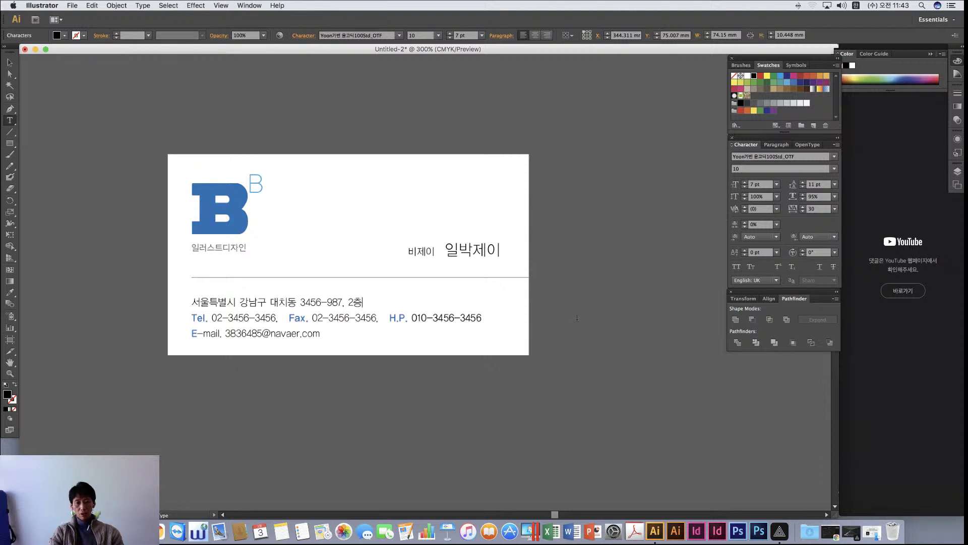
Leave text editing and select the card's white background rectangle
{"action": "left_click_drag", "start_coordinate": [445, 249], "coordinate": [501, 251]}
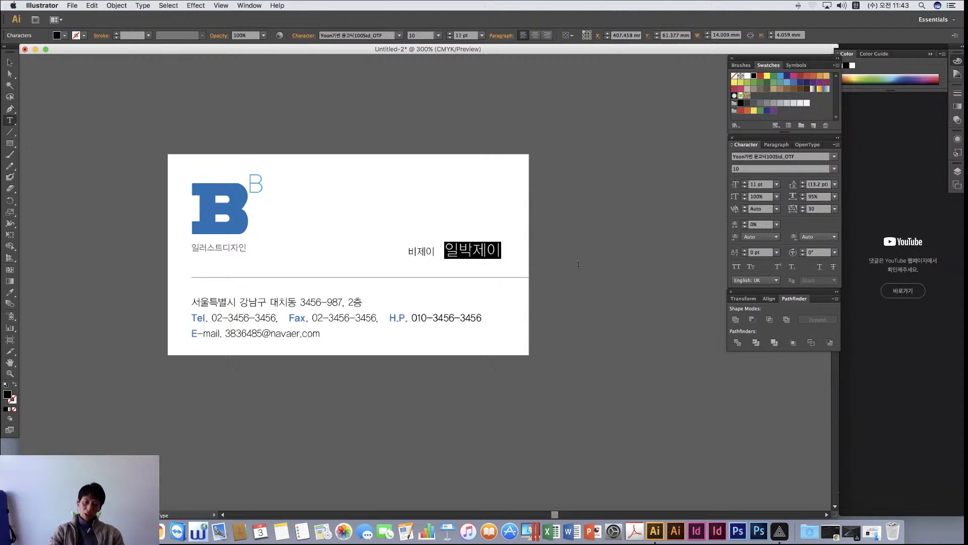
{"action": "left_click", "coordinate": [10, 62]}
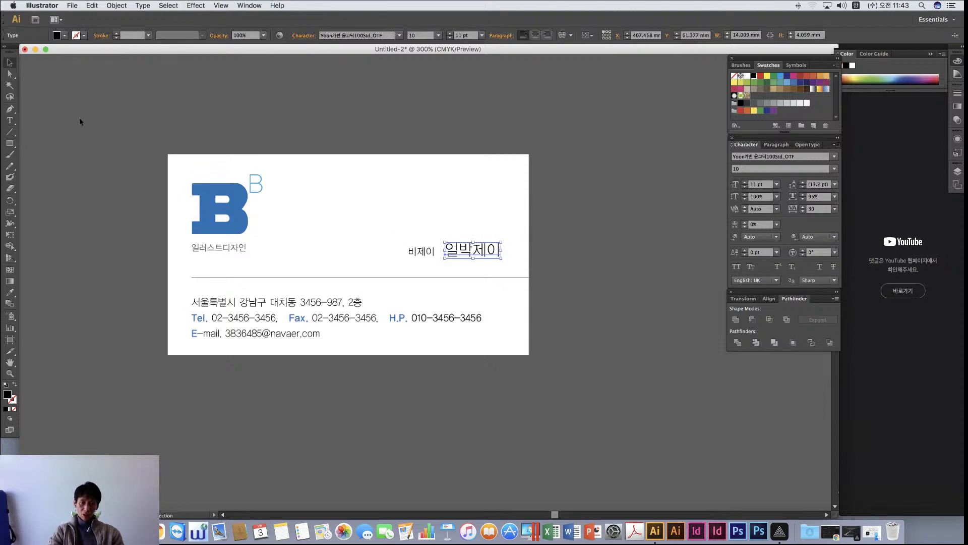
{"action": "left_click", "coordinate": [79, 121]}
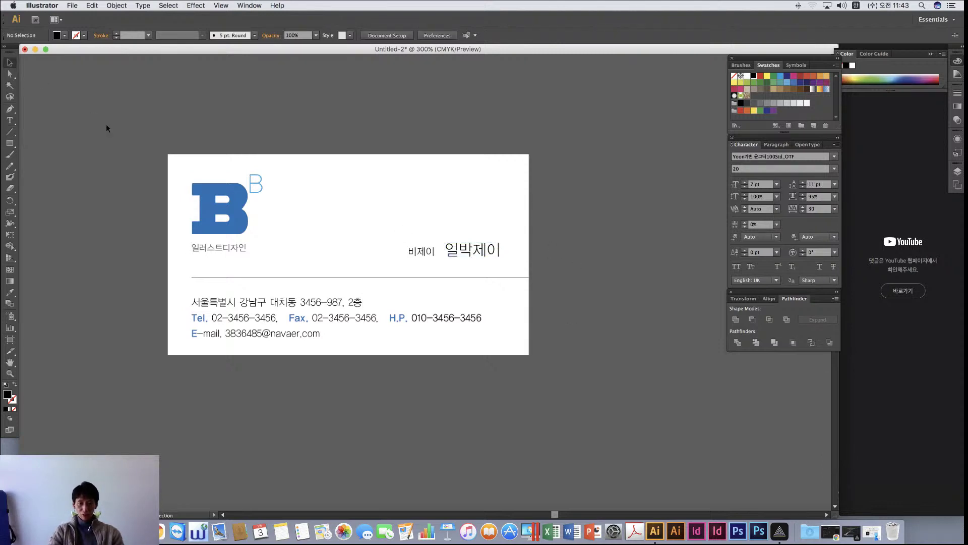
{"action": "left_click", "coordinate": [267, 194]}
Apply a Drop Shadow (75% opacity, 2.47 mm offsets, 1.76 mm blur), then view at 200%
{"action": "left_click", "coordinate": [197, 5]}
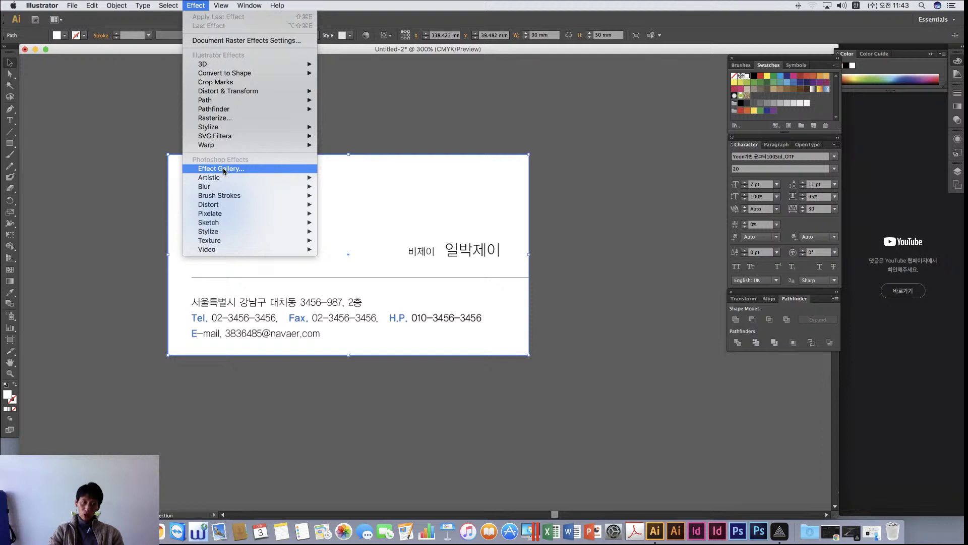
{"action": "mouse_move", "coordinate": [241, 67]}
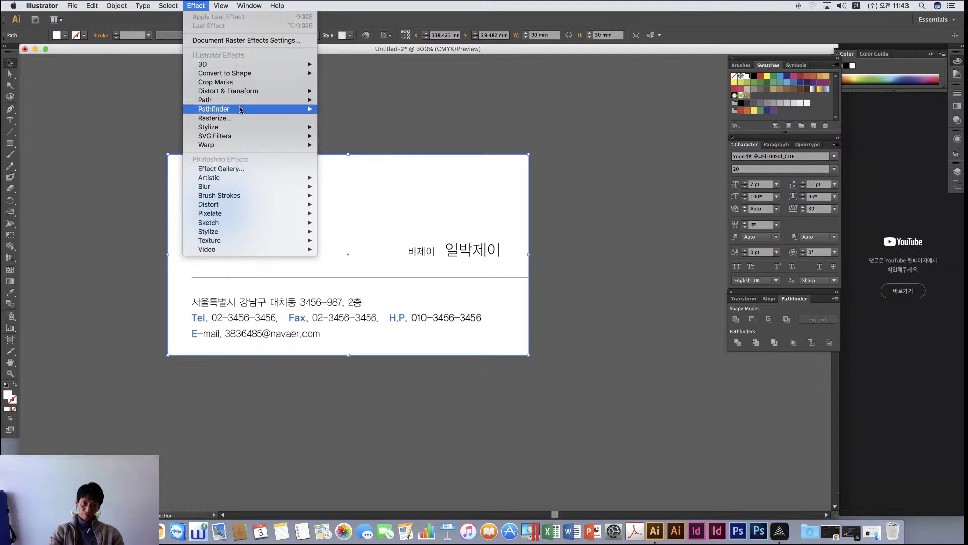
{"action": "mouse_move", "coordinate": [238, 129]}
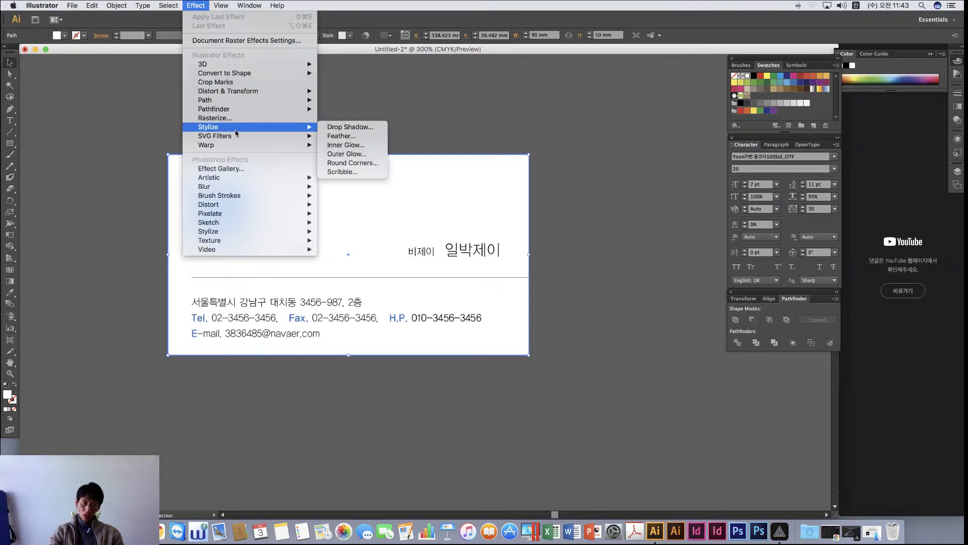
{"action": "left_click", "coordinate": [359, 129]}
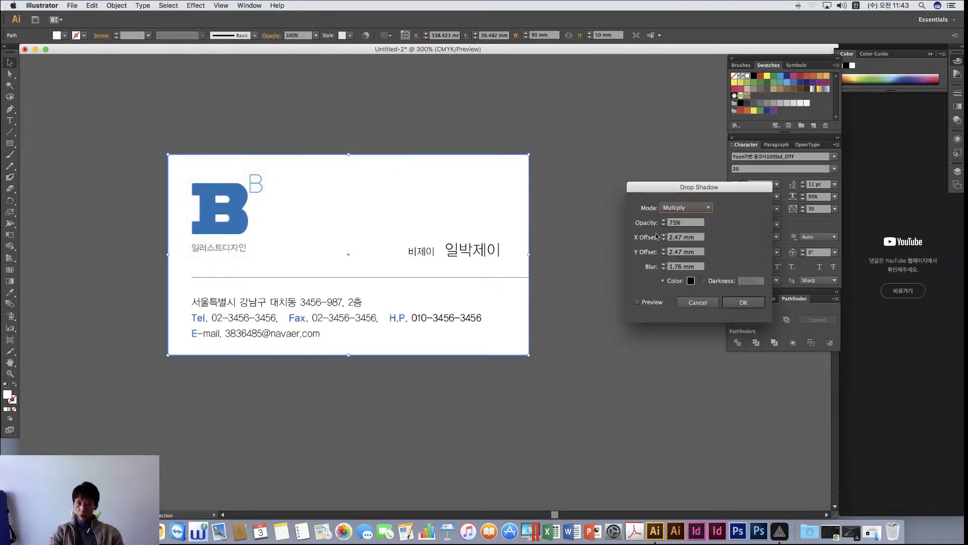
{"action": "left_click", "coordinate": [638, 302]}
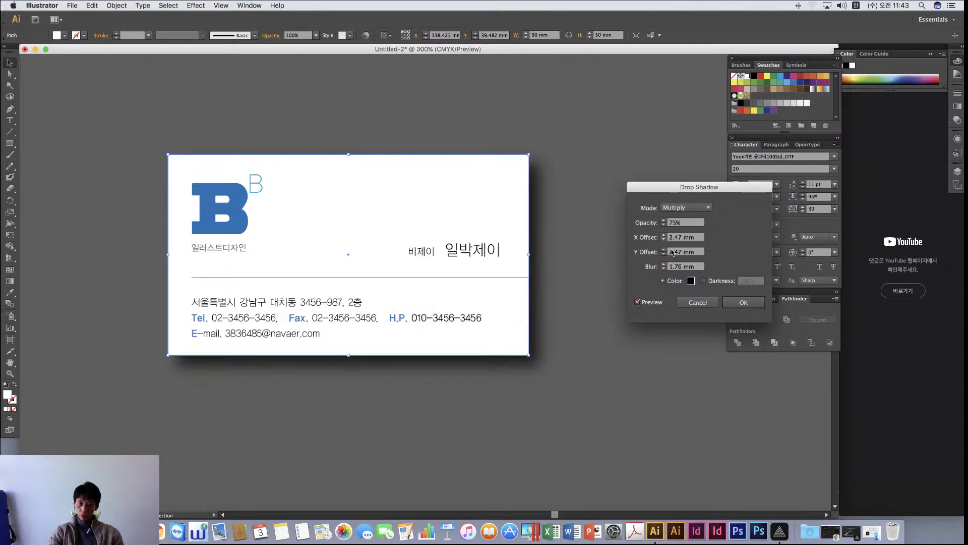
{"action": "left_click", "coordinate": [742, 303]}
{"action": "left_click", "coordinate": [607, 330]}
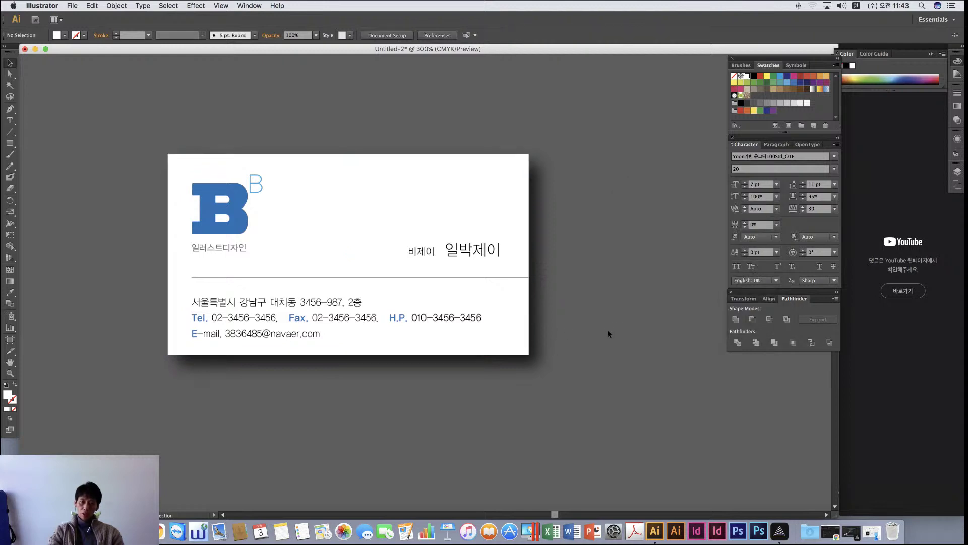
{"action": "key", "text": "super+minus"}
{"action": "key", "text": "super+minus"}
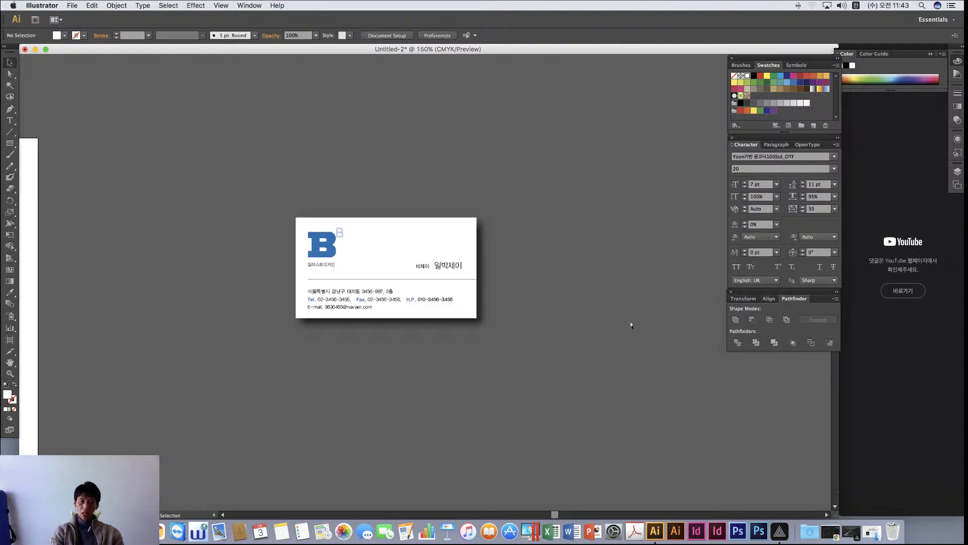
{"action": "key", "text": "super+minus"}
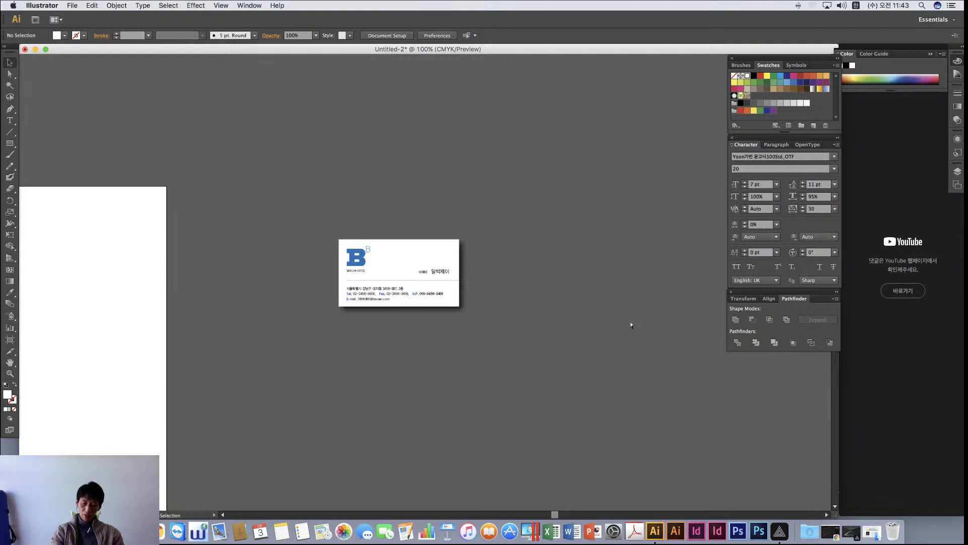
{"action": "key", "text": "super+plus"}
{"action": "key", "text": "super+plus"}
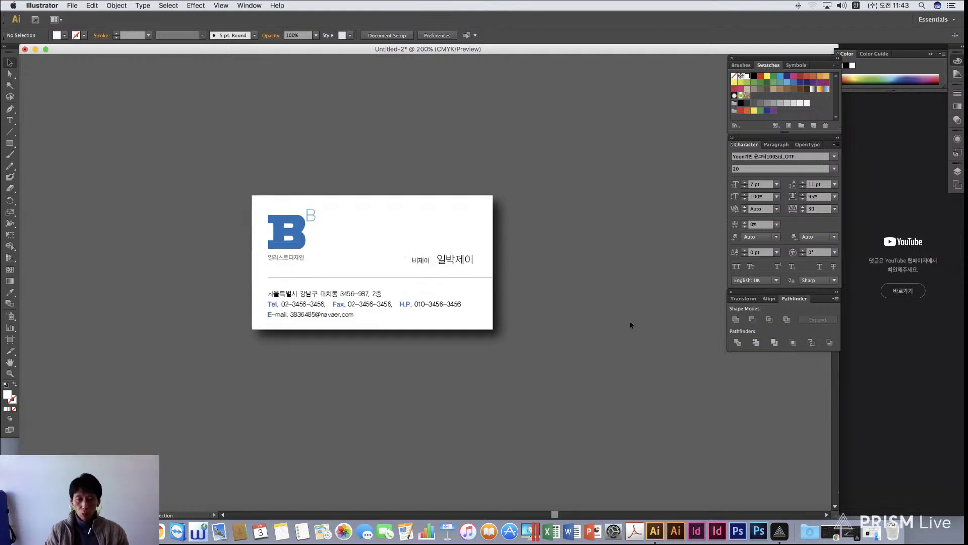